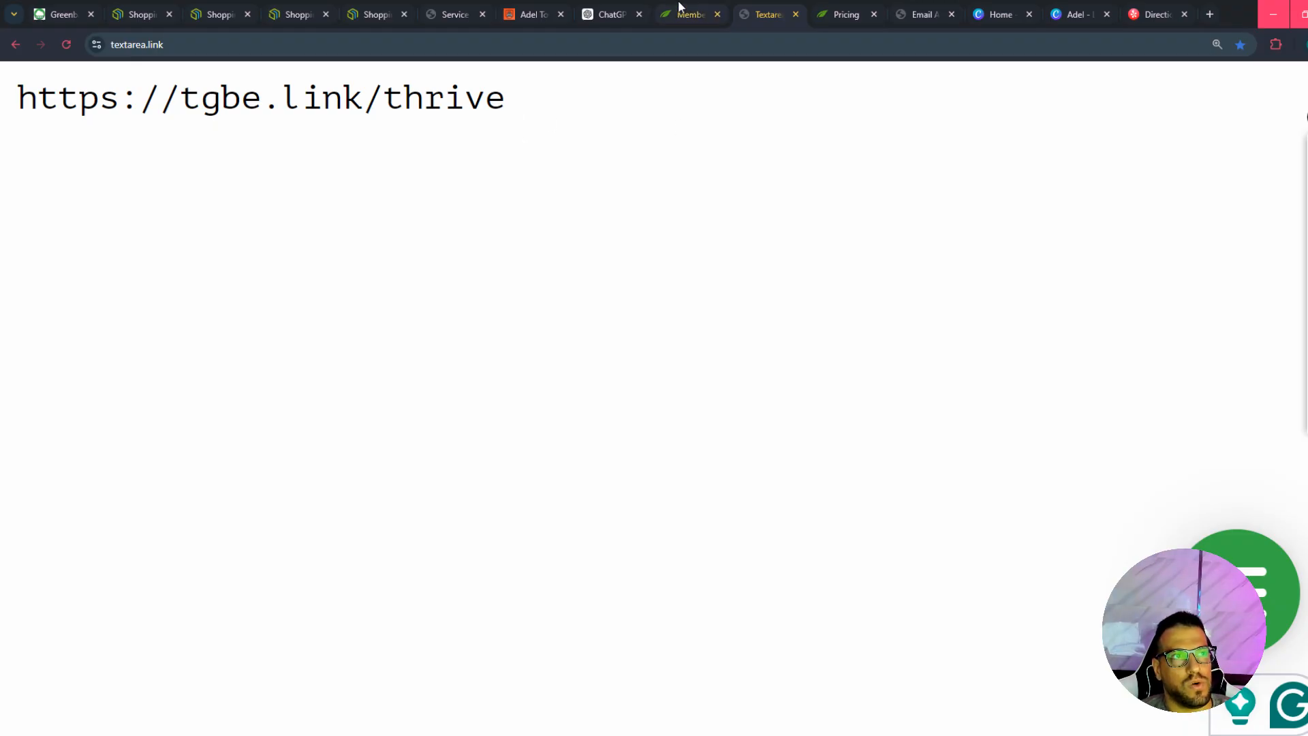
Open the Thrive Architect product page through the tgbe.link/thrive link and look through its features, templates and satisfaction guarantee.
key("ctrl+a")
left_click(835, 15)
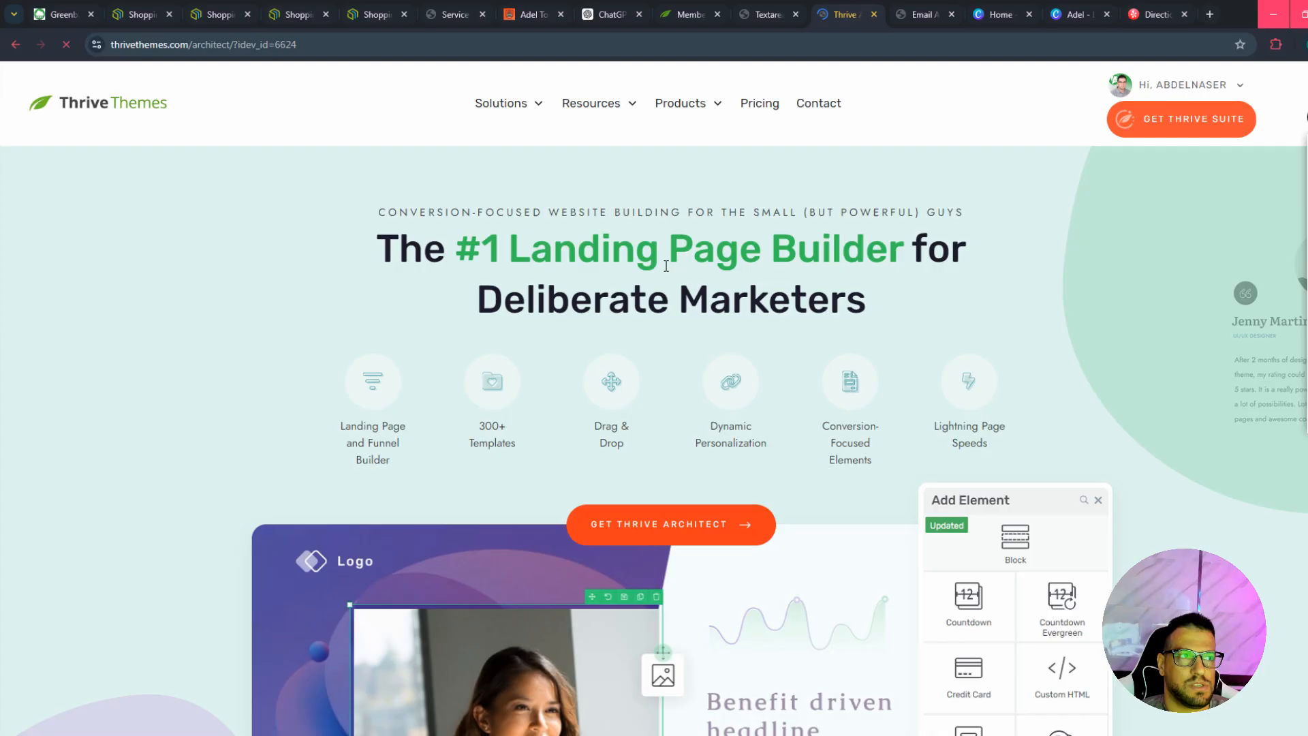
scroll(818, 272, "down", 10)
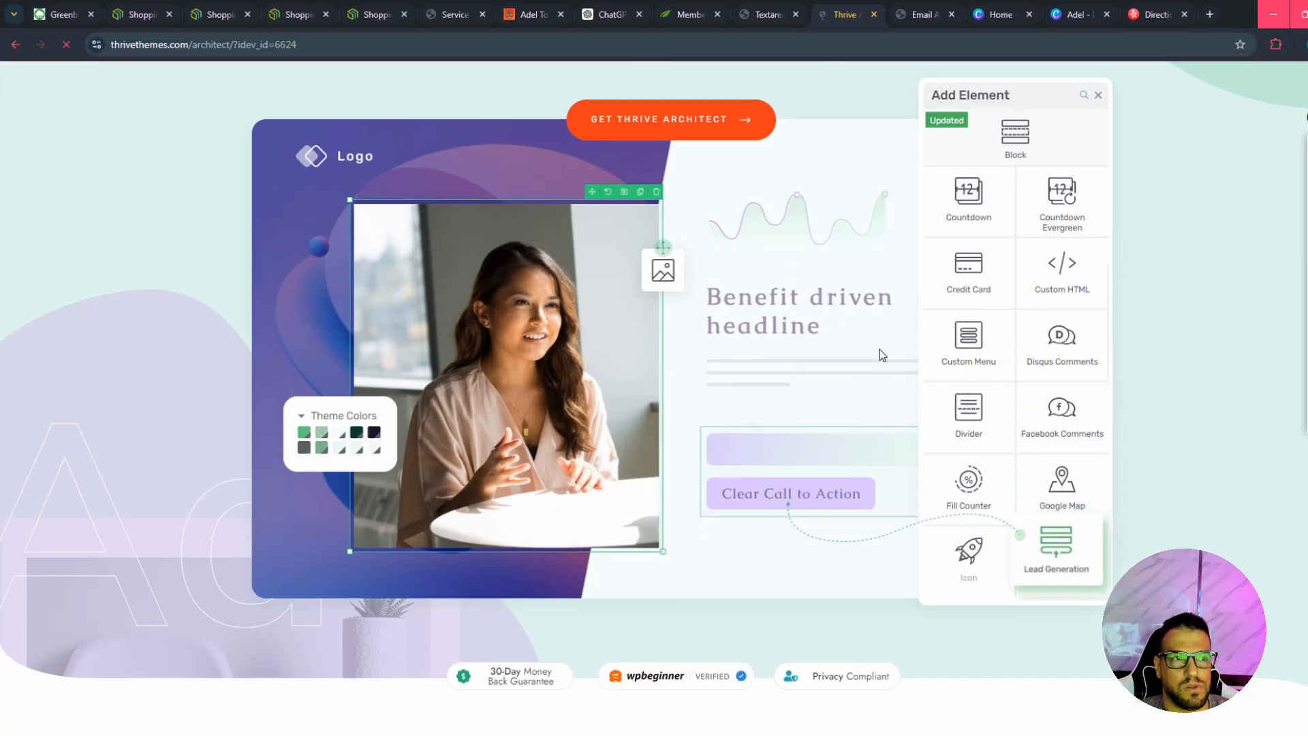
scroll(987, 366, "down", 15)
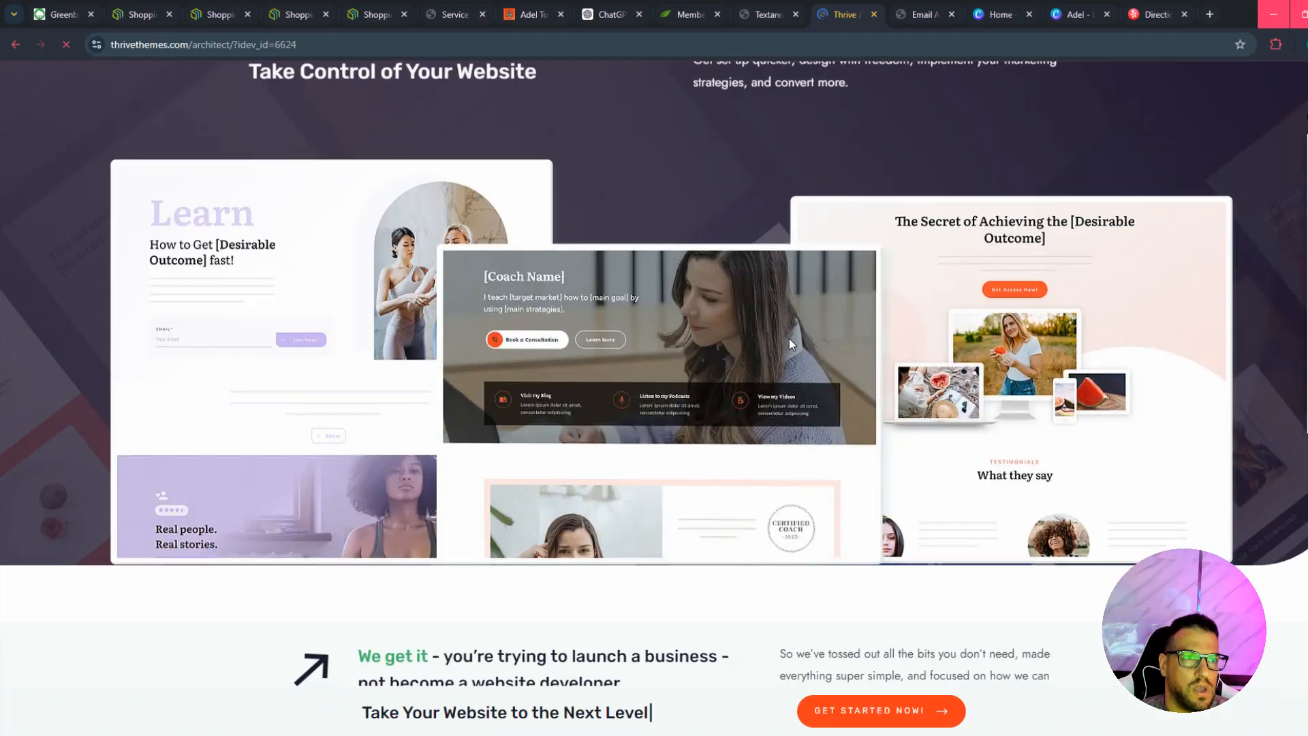
scroll(789, 338, "down", 20)
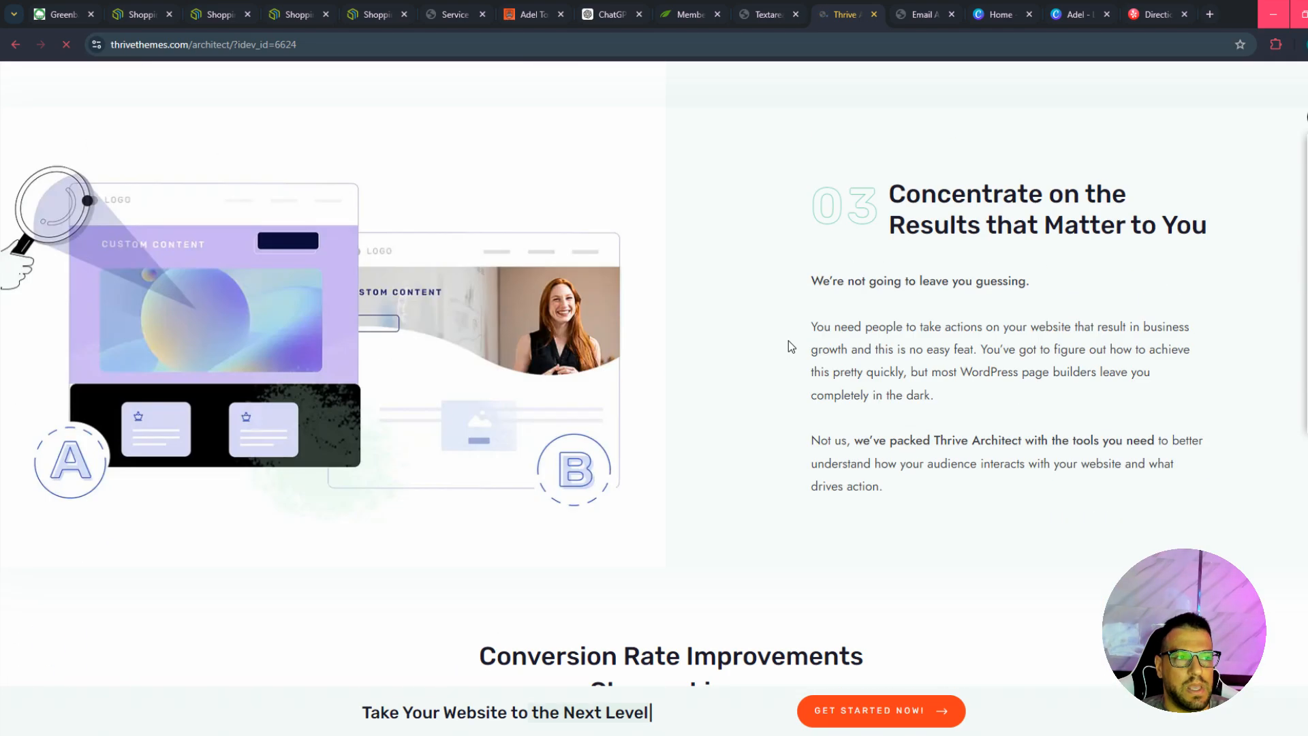
scroll(788, 341, "down", 20)
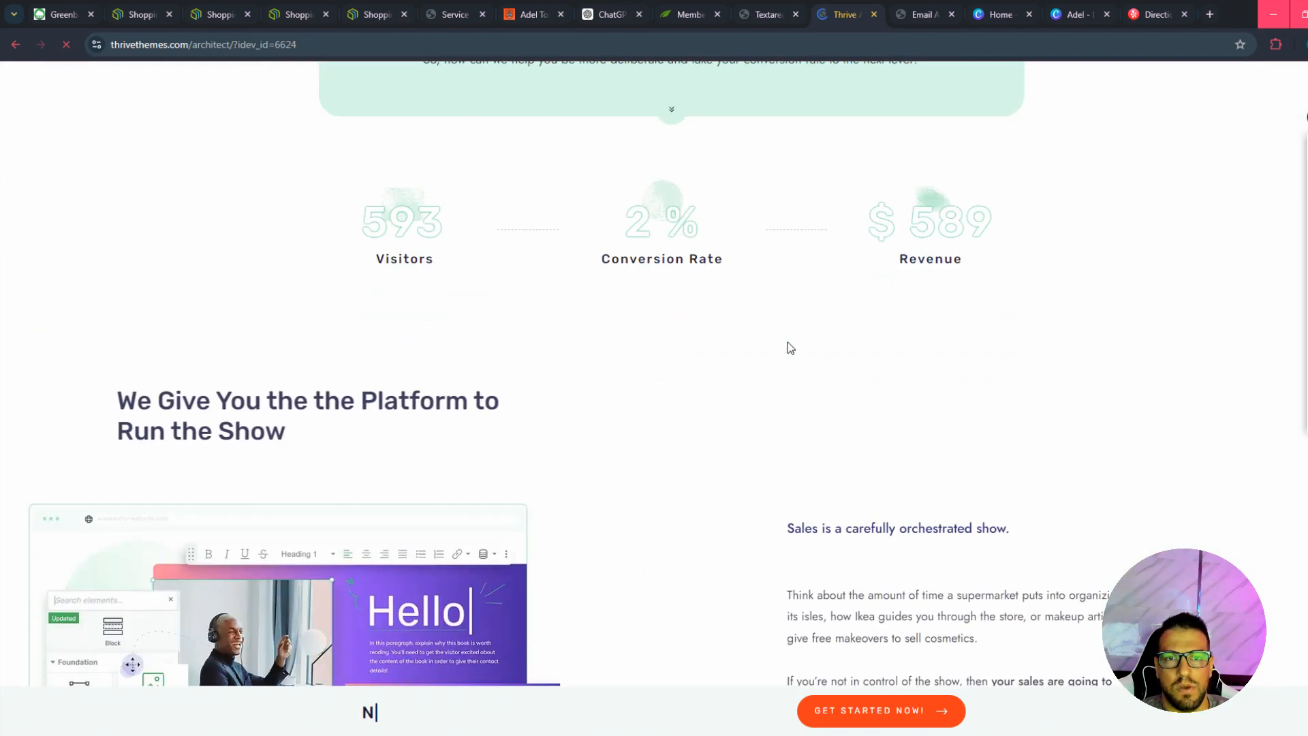
scroll(788, 344, "down", 10)
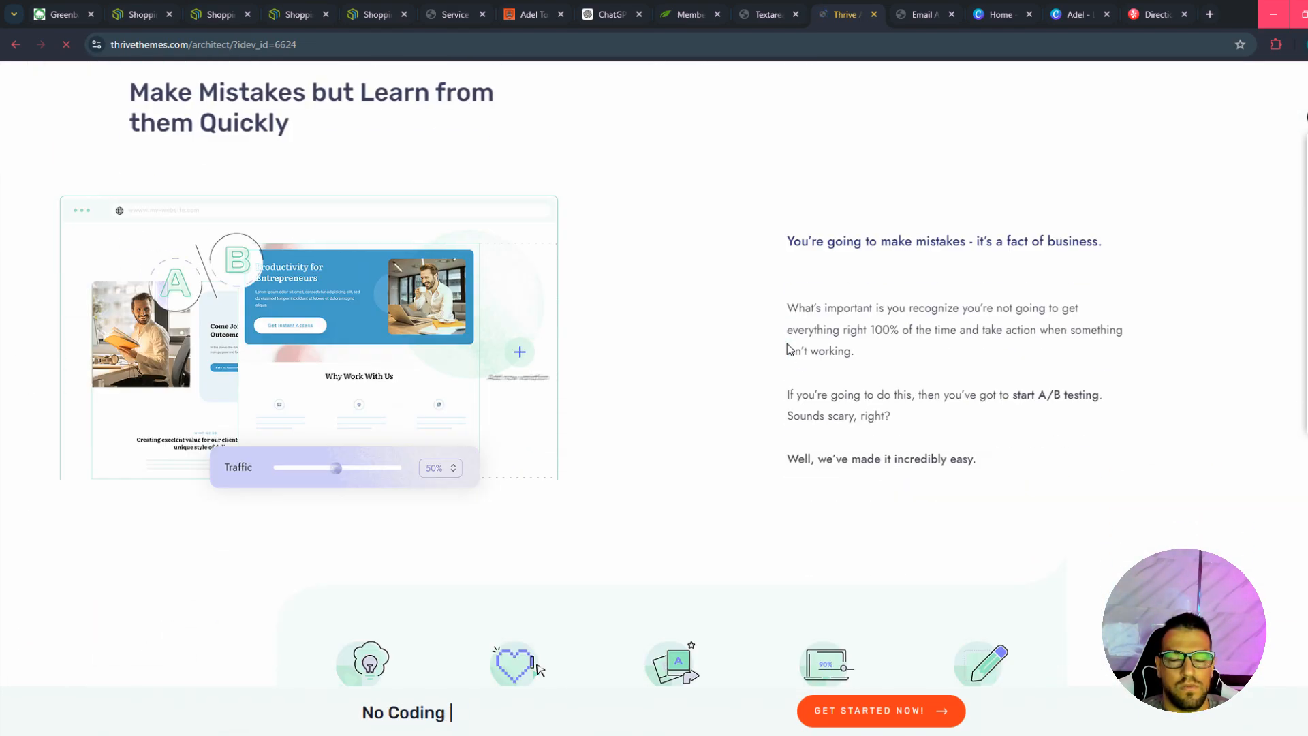
scroll(788, 344, "down", 5)
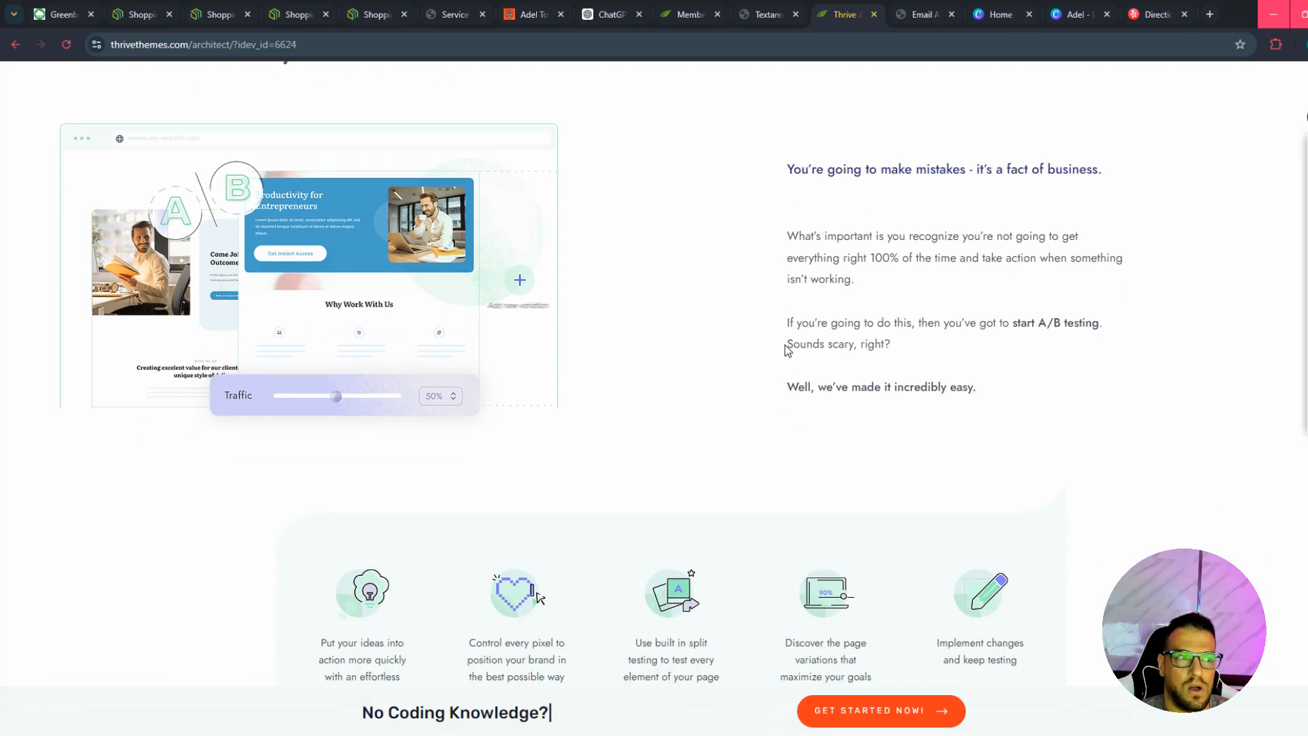
scroll(895, 453, "down", 15)
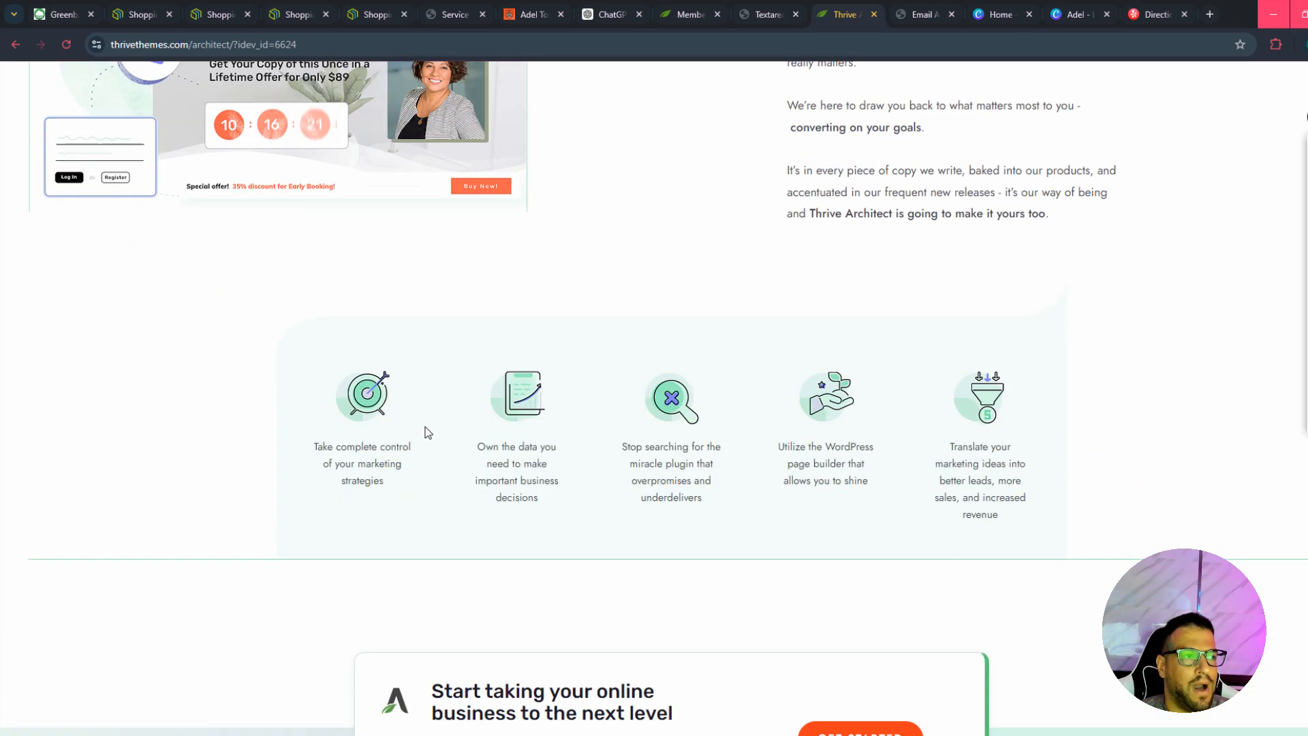
scroll(780, 407, "down", 20)
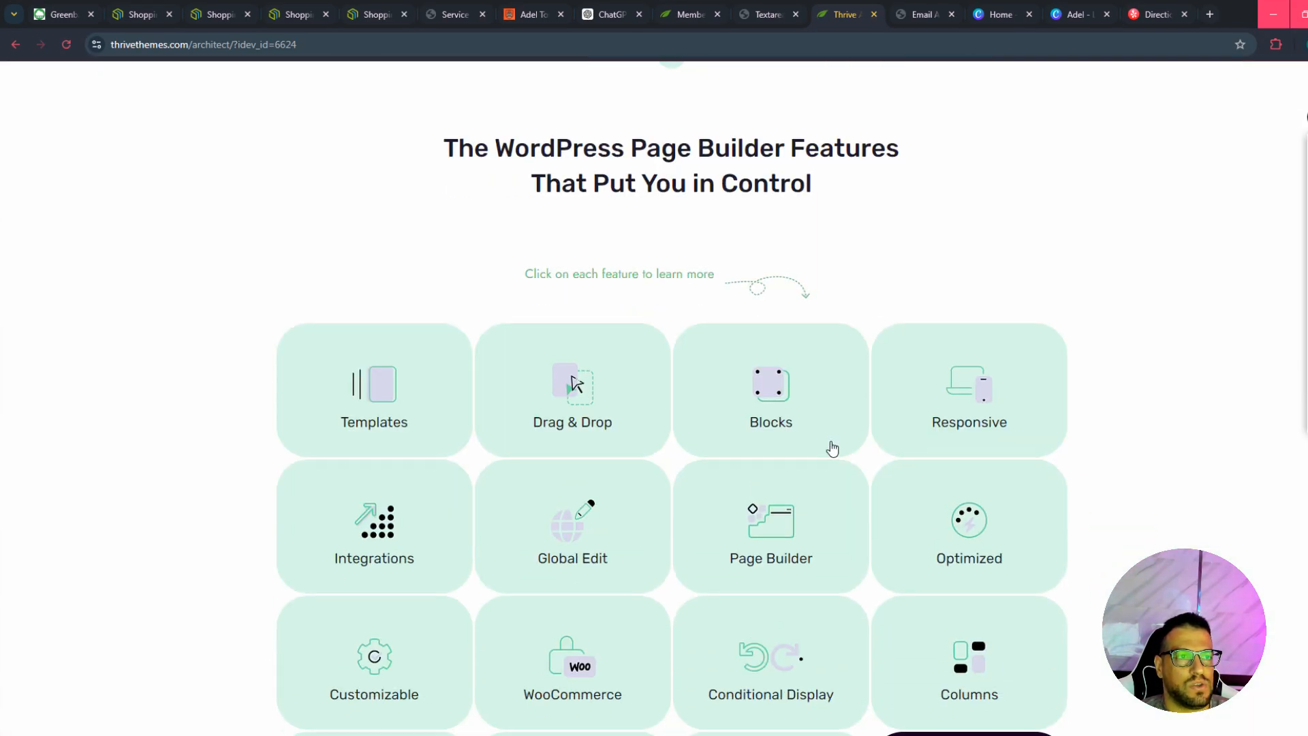
scroll(891, 432, "down", 20)
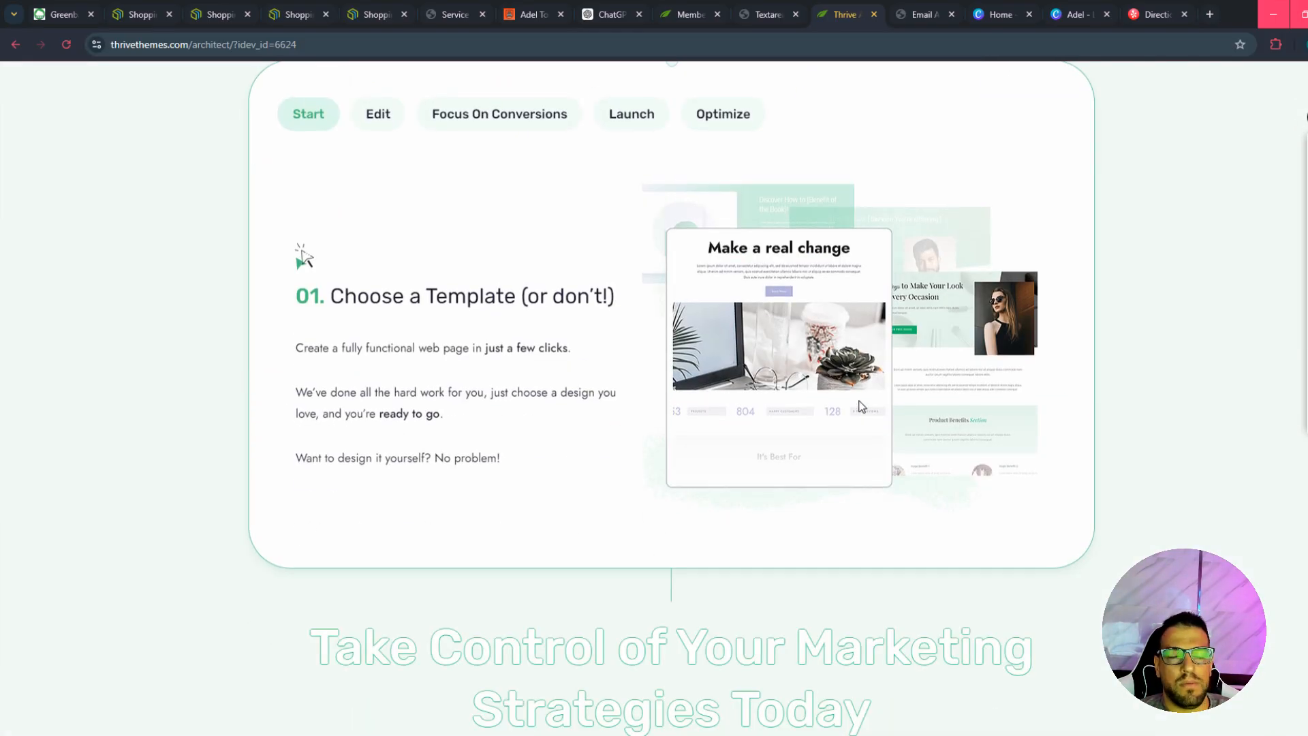
scroll(860, 405, "down", 5)
scroll(851, 407, "down", 18)
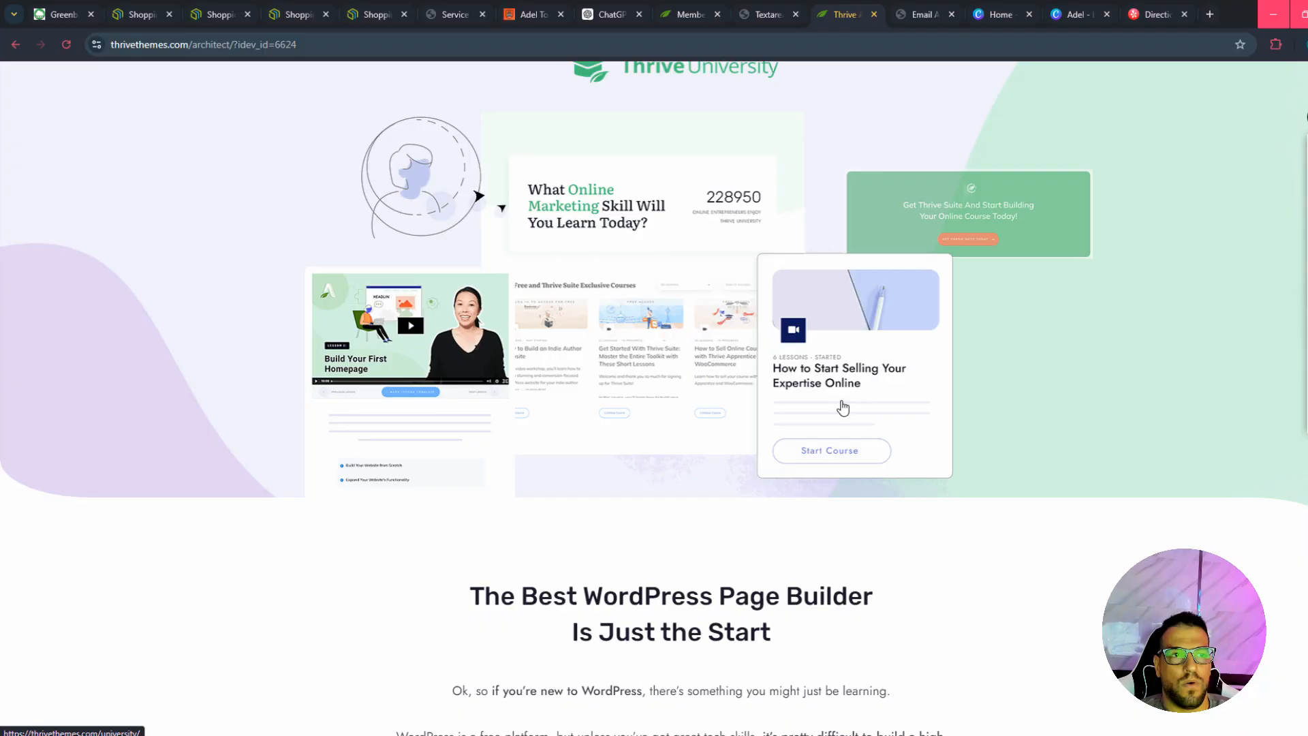
scroll(816, 449, "down", 5)
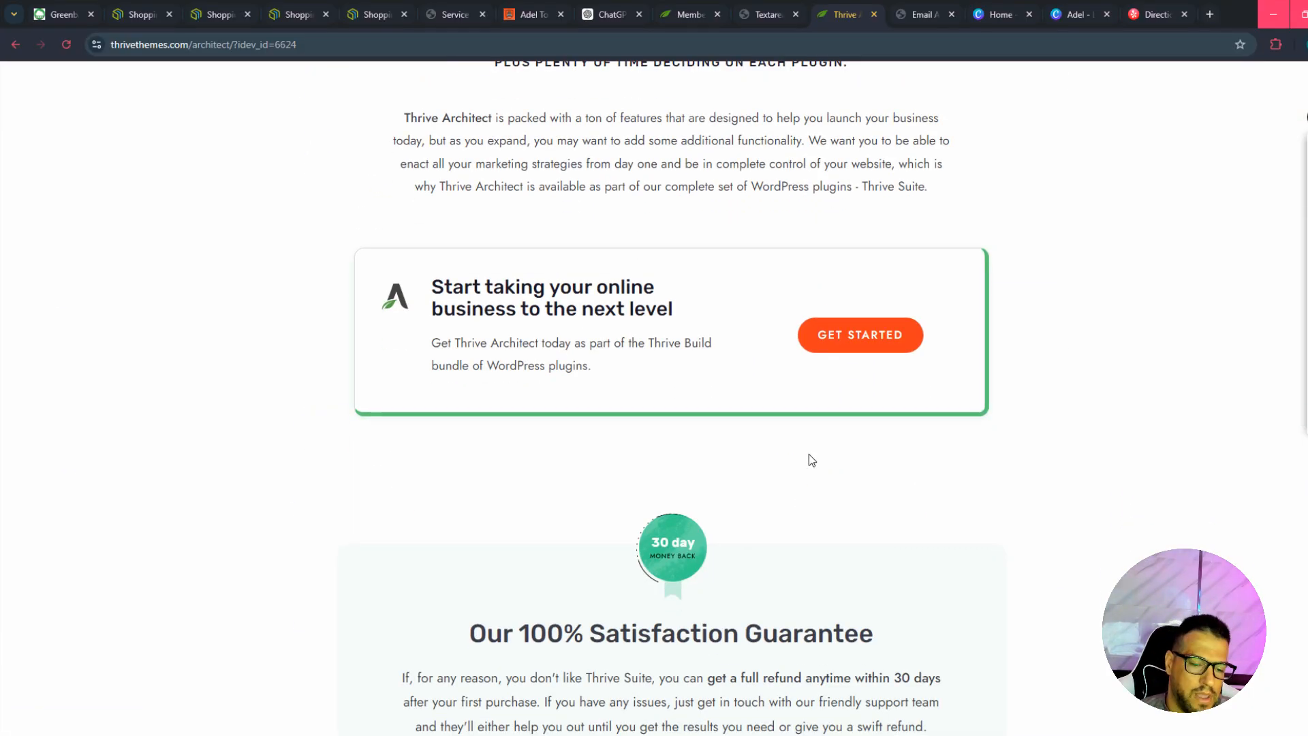
key("Home")
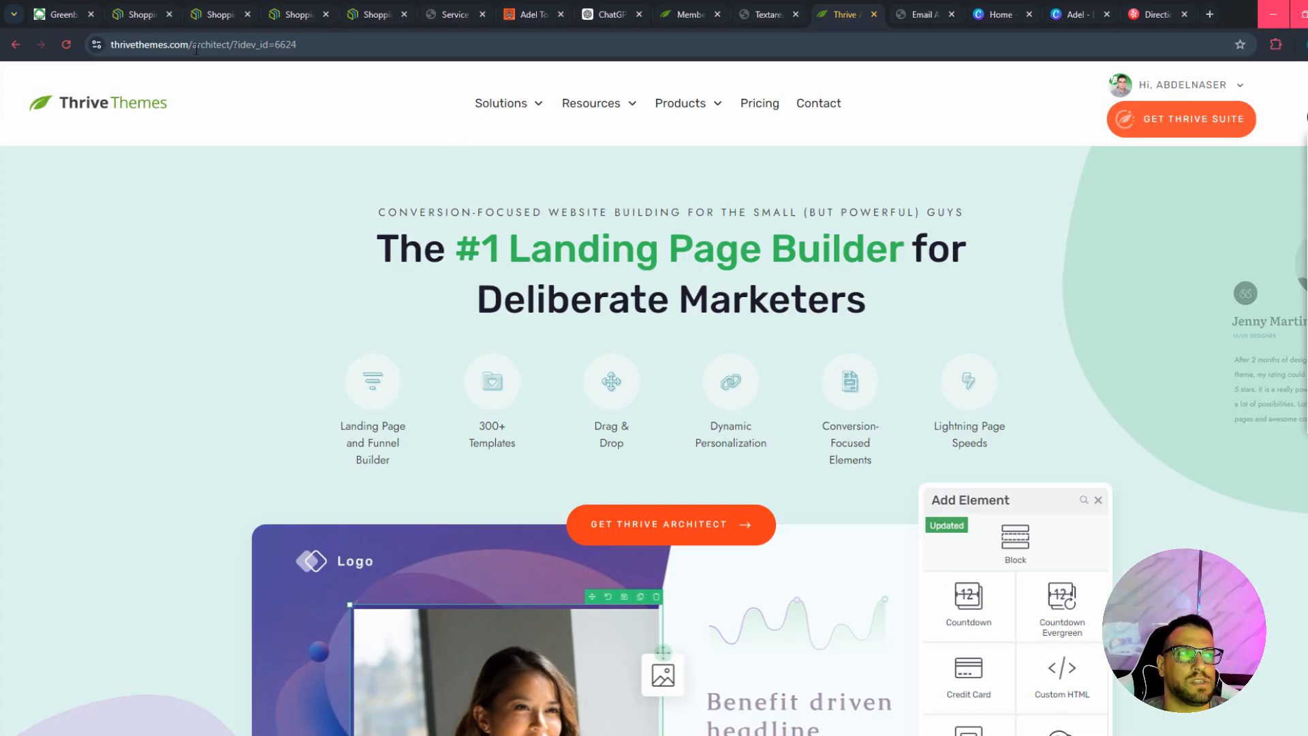
Open the WordPress hosting plans from the GreenBackEnd store and compare the features and yearly prices of the packages.
left_click(116, 7)
scroll(707, 429, "up", 6)
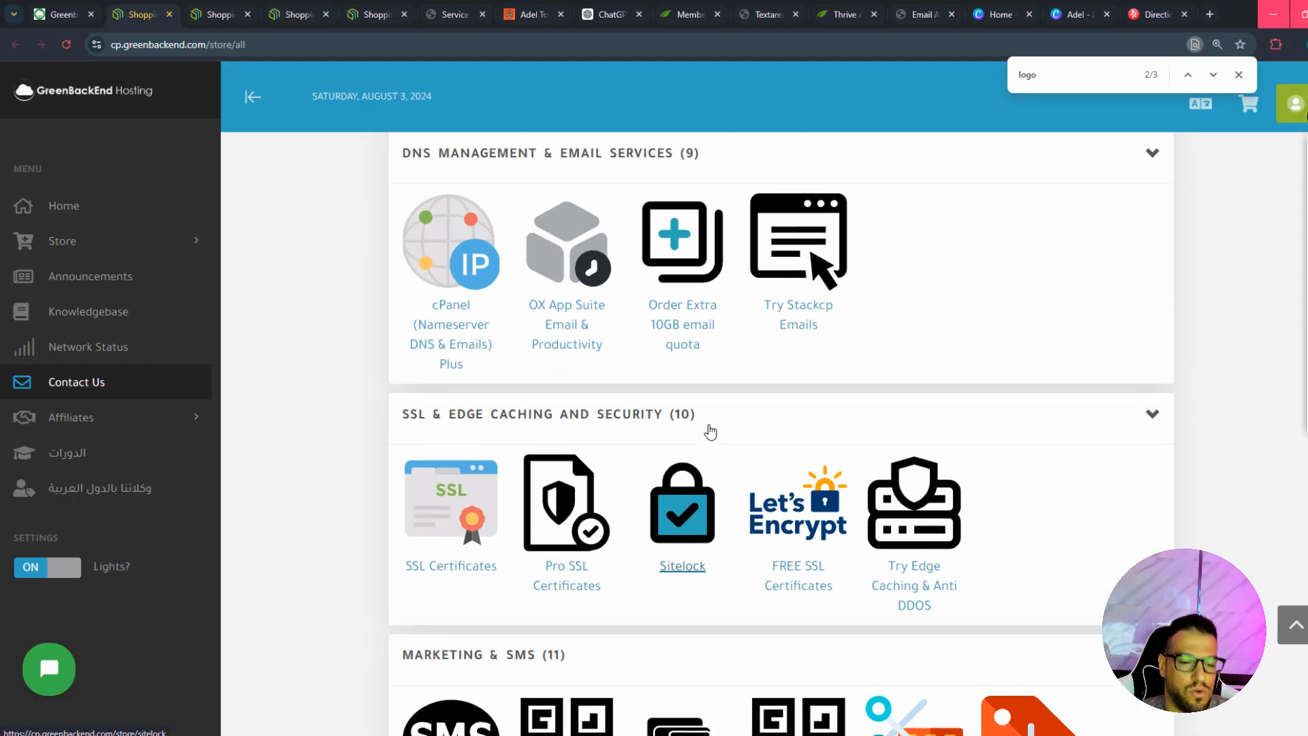
scroll(707, 426, "up", 5)
scroll(538, 477, "down", 2)
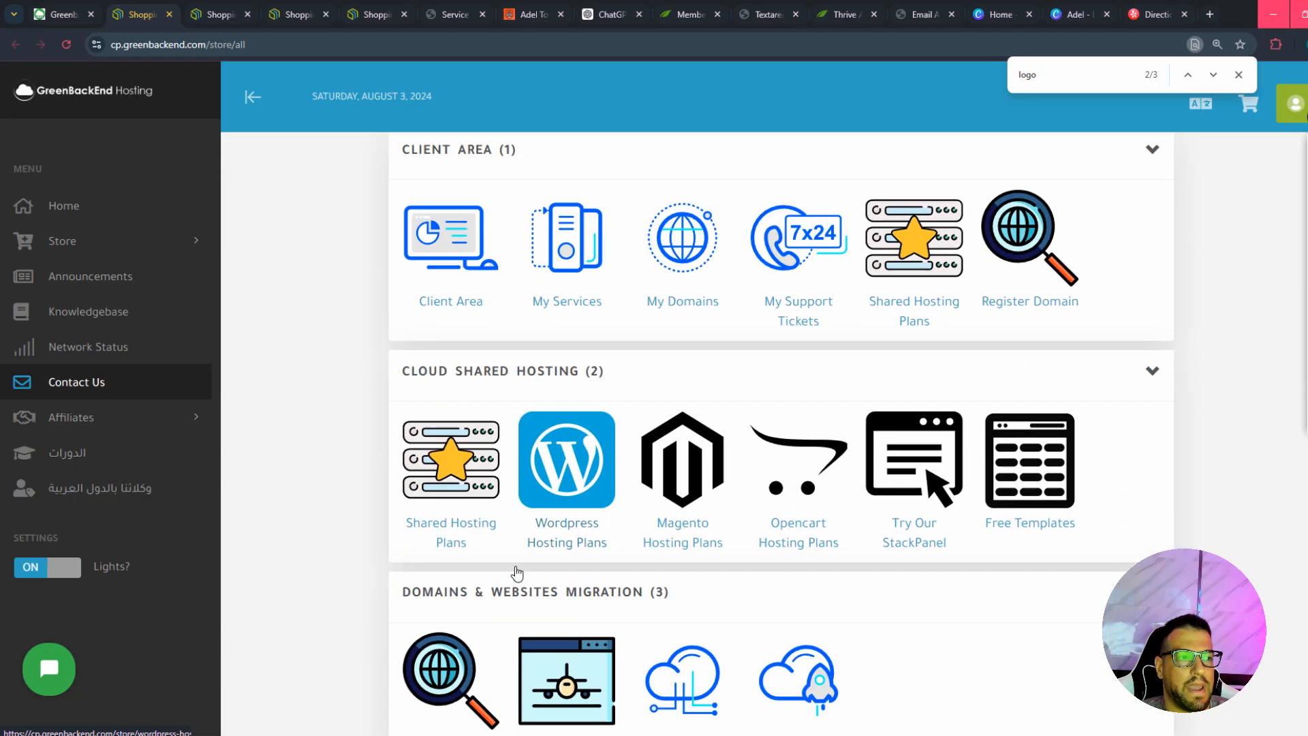
left_click(576, 451)
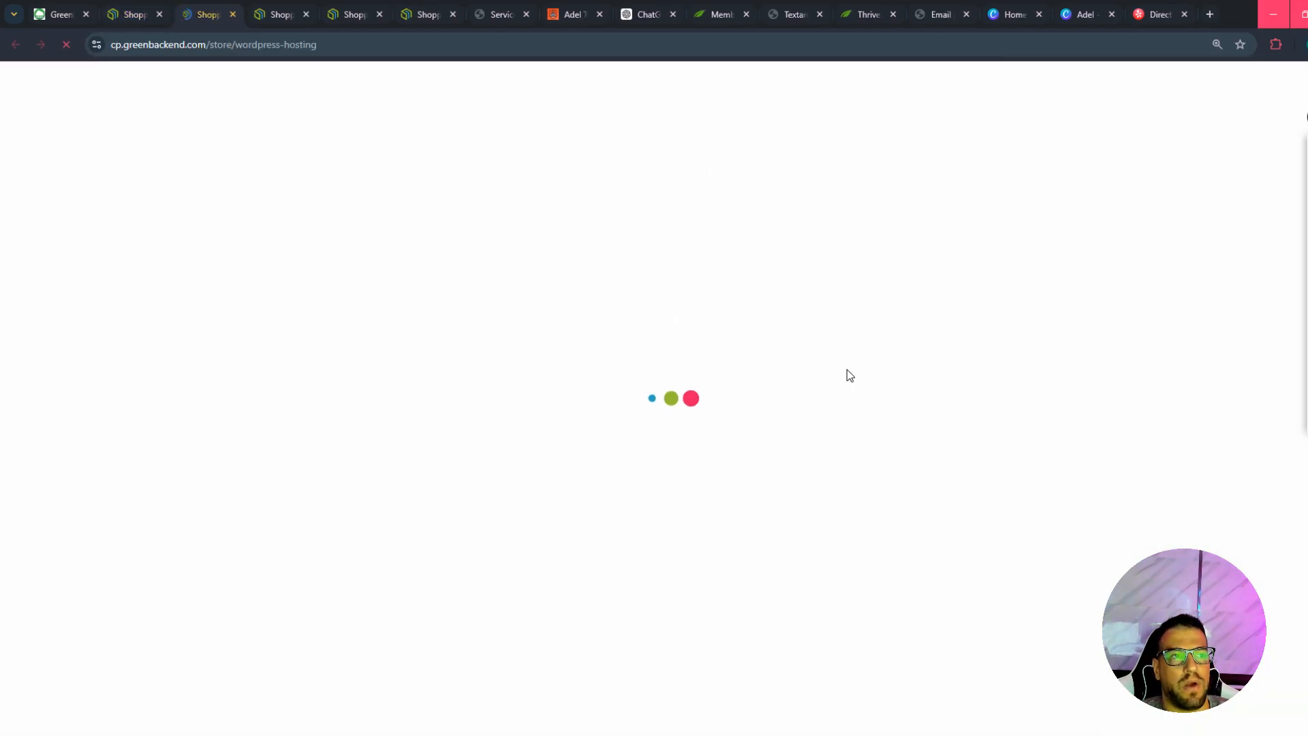
scroll(770, 443, "down", 3)
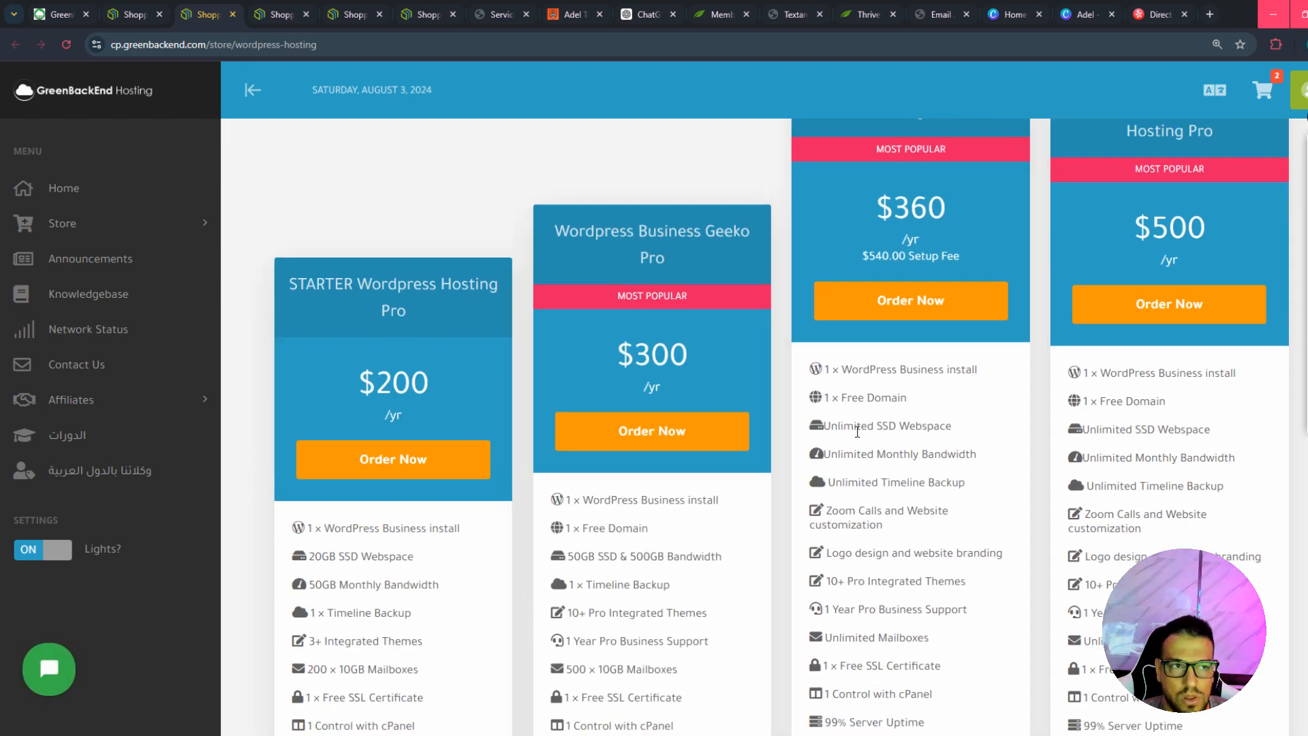
scroll(886, 436, "down", 1)
scroll(933, 436, "down", 3)
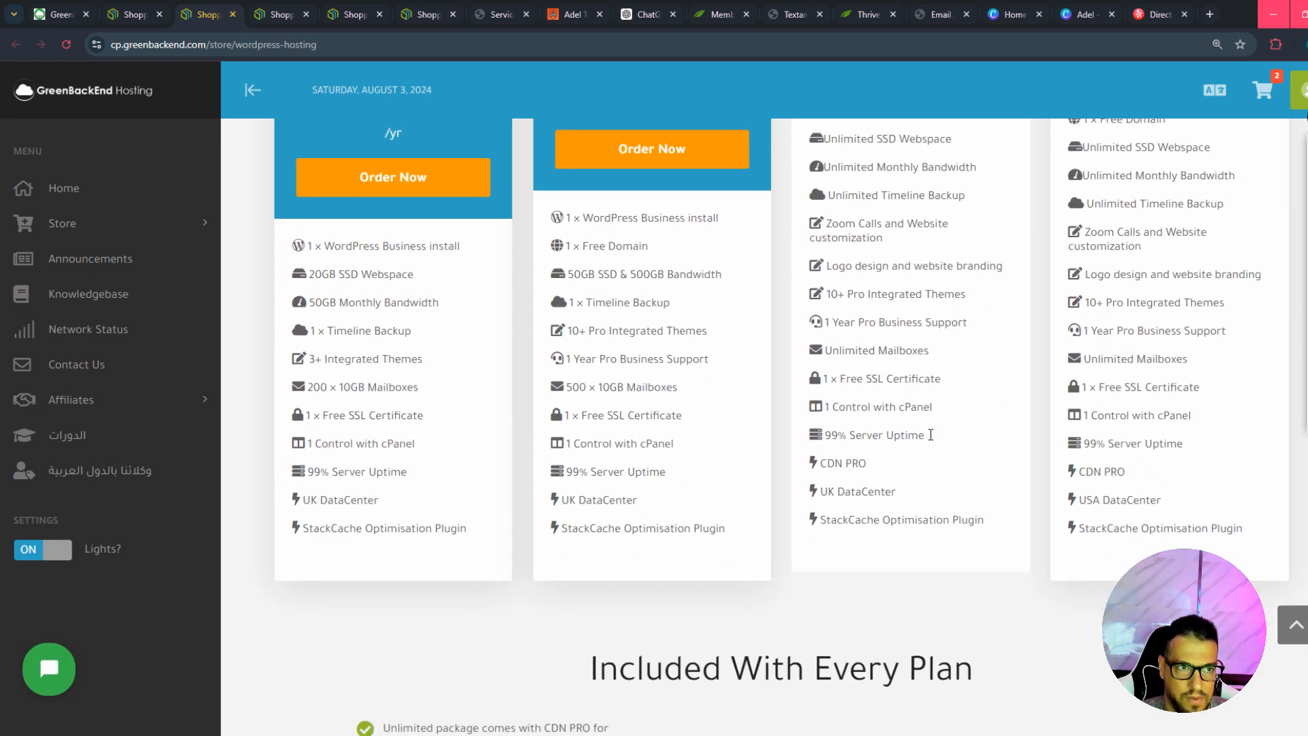
scroll(933, 440, "up", 4)
scroll(933, 439, "up", 3)
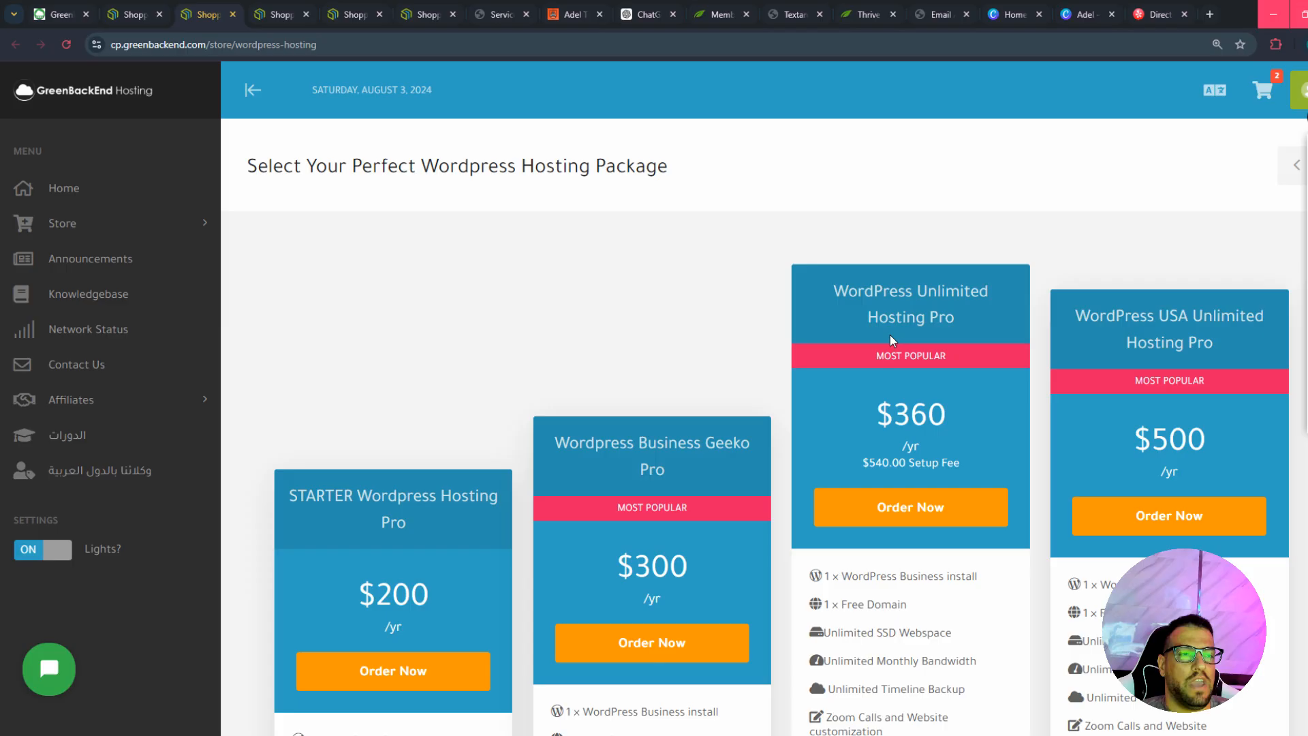
left_click(785, 13)
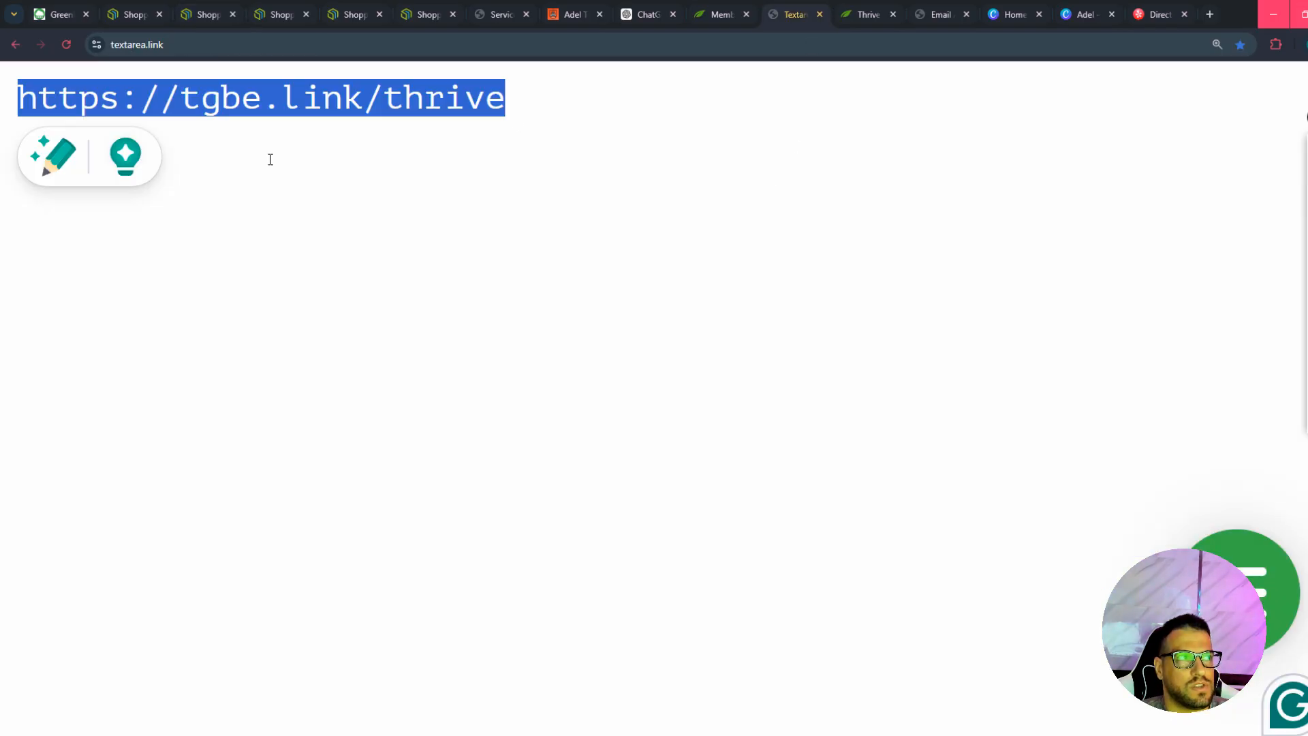
left_click(213, 112)
left_click_drag(547, 105, 38, 103)
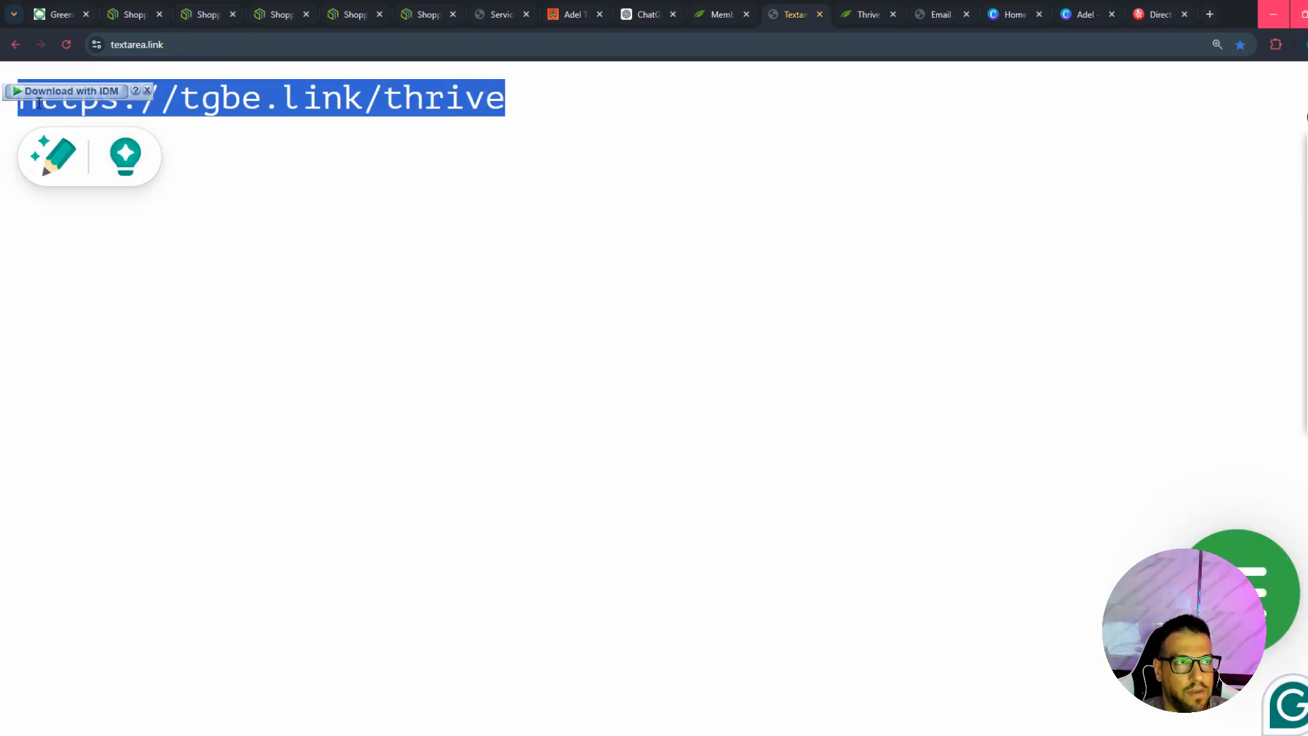
Open the Thrive Architect pricing page and compare the Thrive Build plans Basic, Plus, Pro and All Access.
left_click(868, 12)
scroll(774, 429, "down", 1)
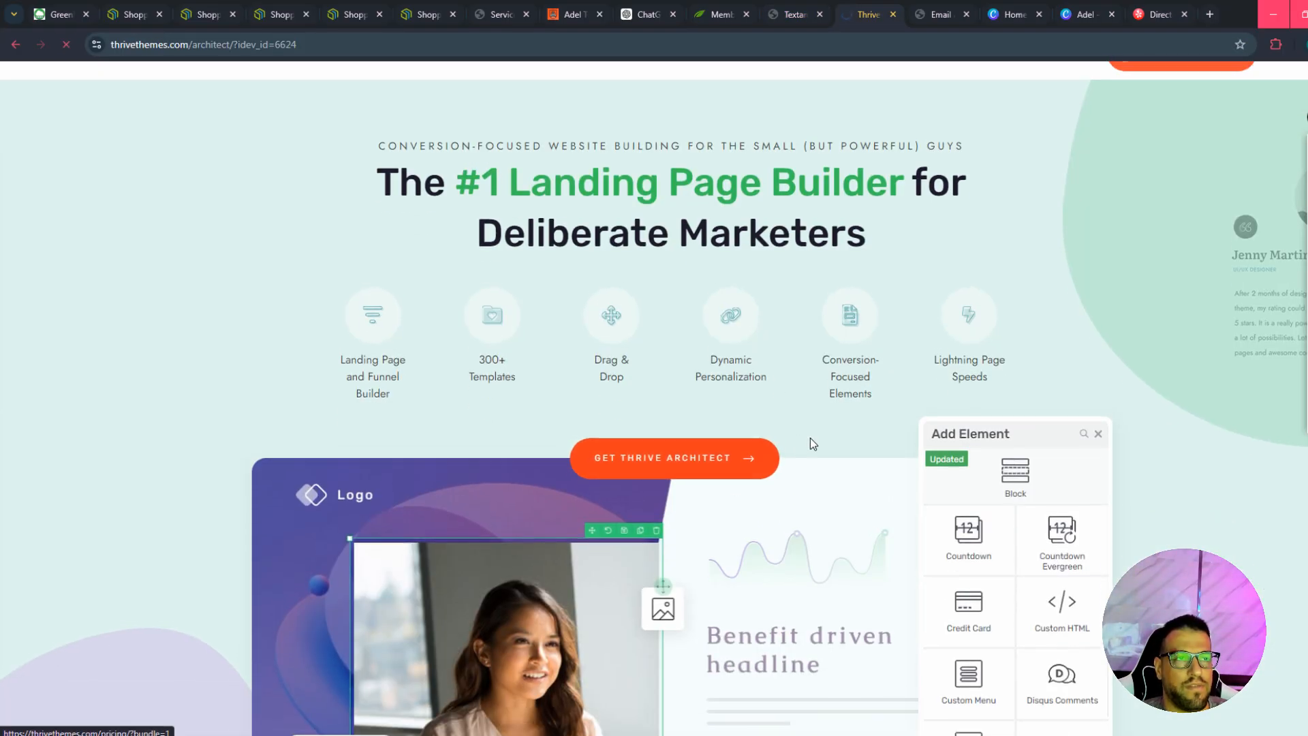
scroll(886, 423, "down", 3)
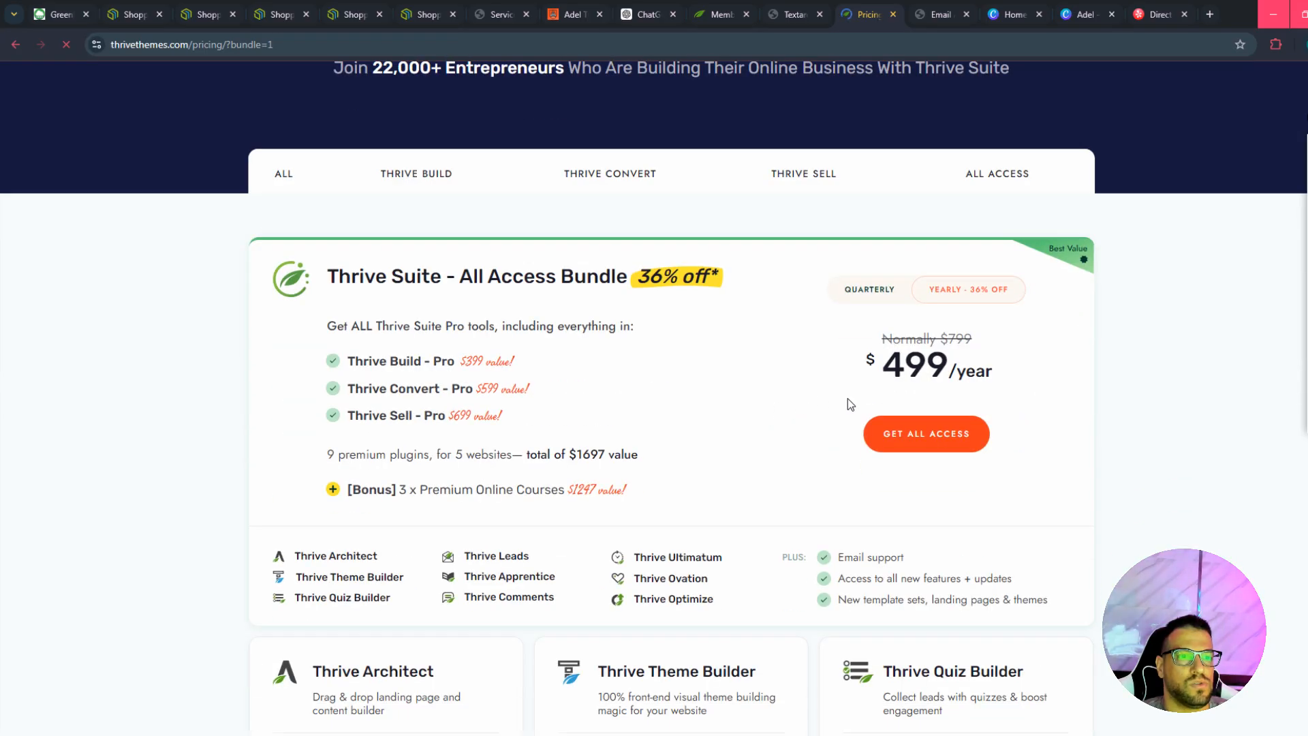
scroll(783, 525, "down", 2)
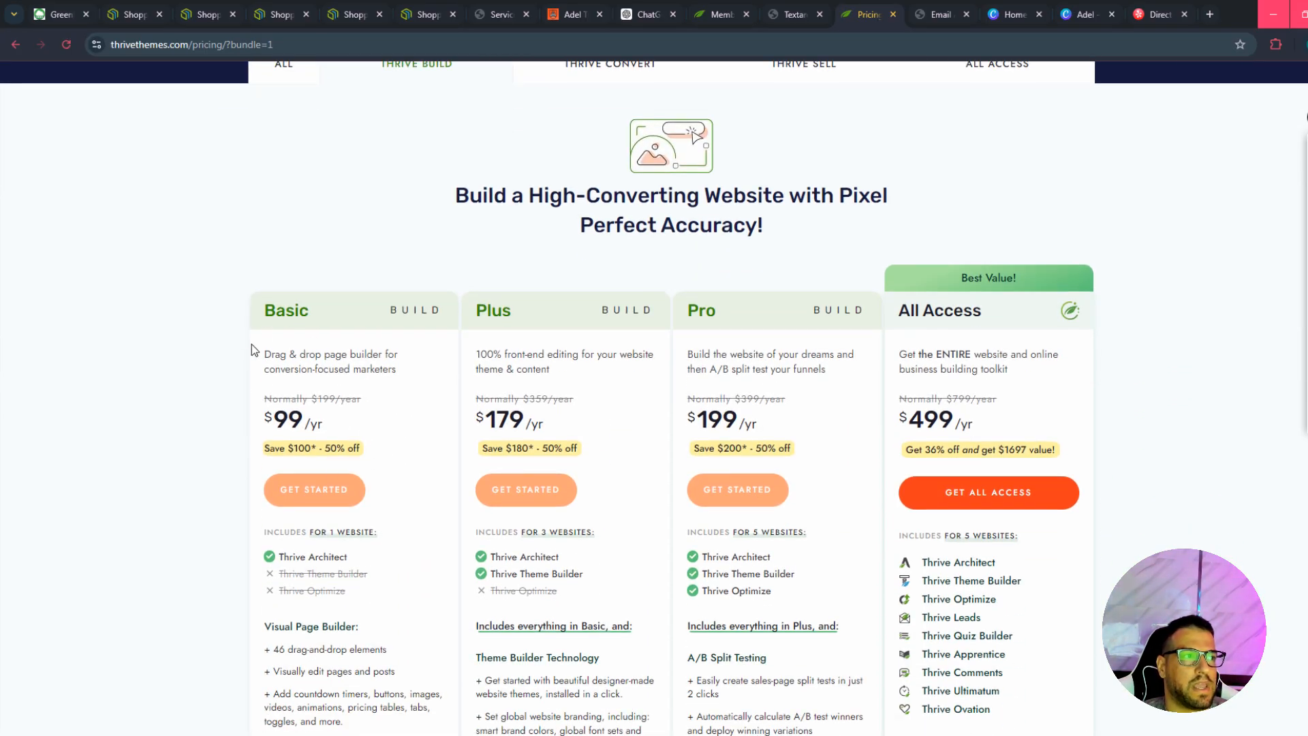
scroll(306, 349, "down", 3)
scroll(1055, 415, "up", 6)
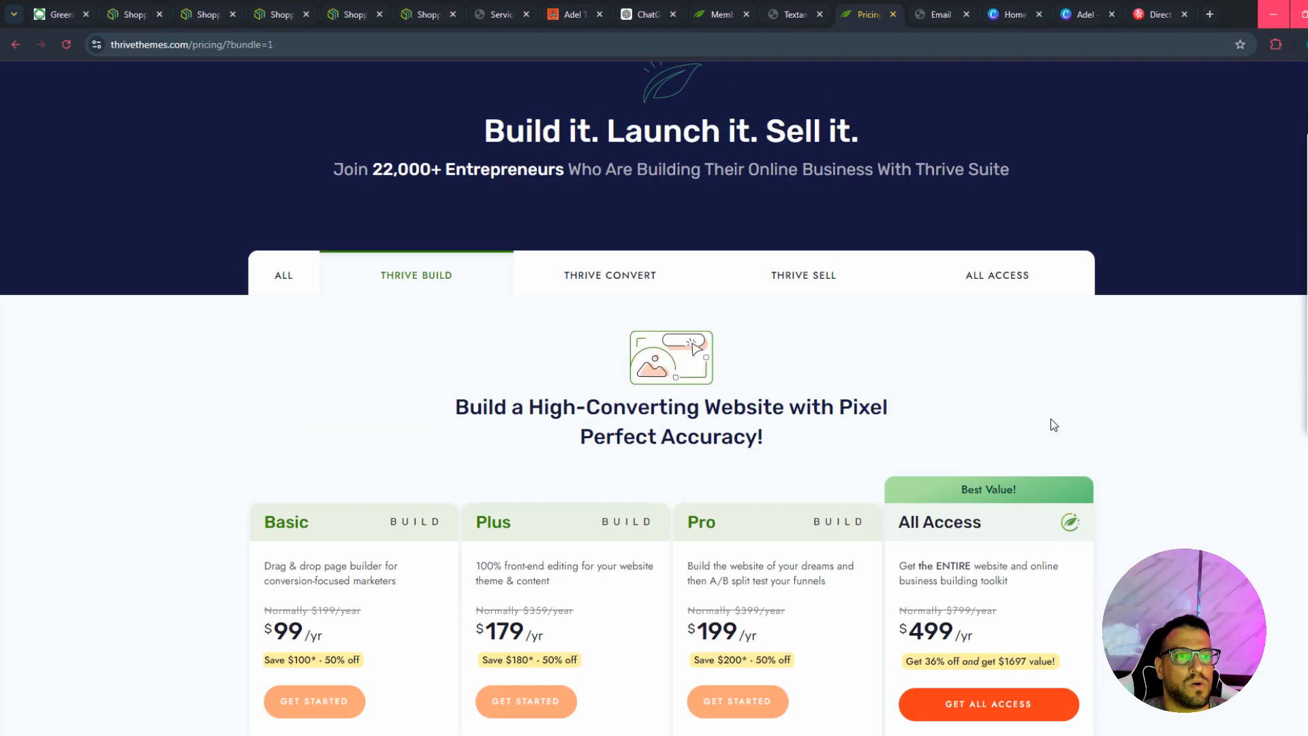
scroll(1054, 425, "down", 2)
scroll(995, 443, "up", 5)
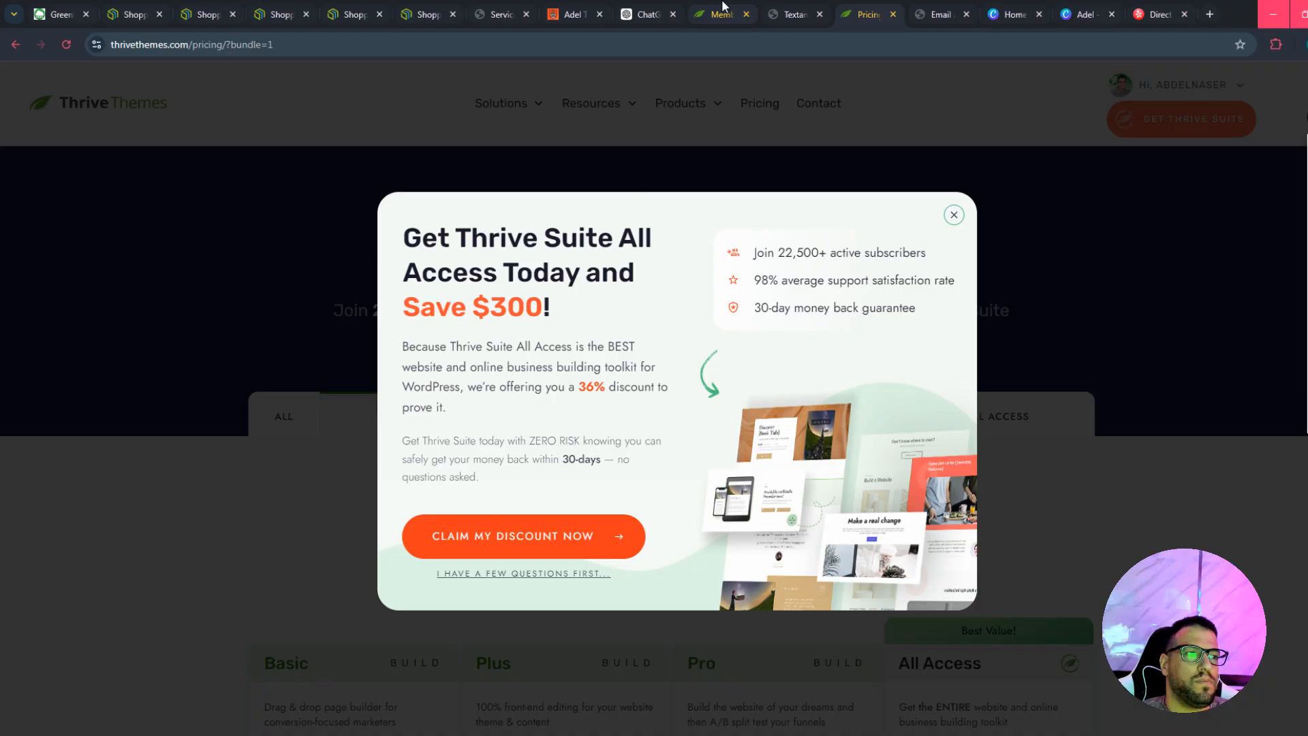
Download the Thrive Product Manager plugin from the Thrive Themes members page, copying its save path Downloads\Compressed\thrive-product-manager-10.0.zip.
left_click(722, 6)
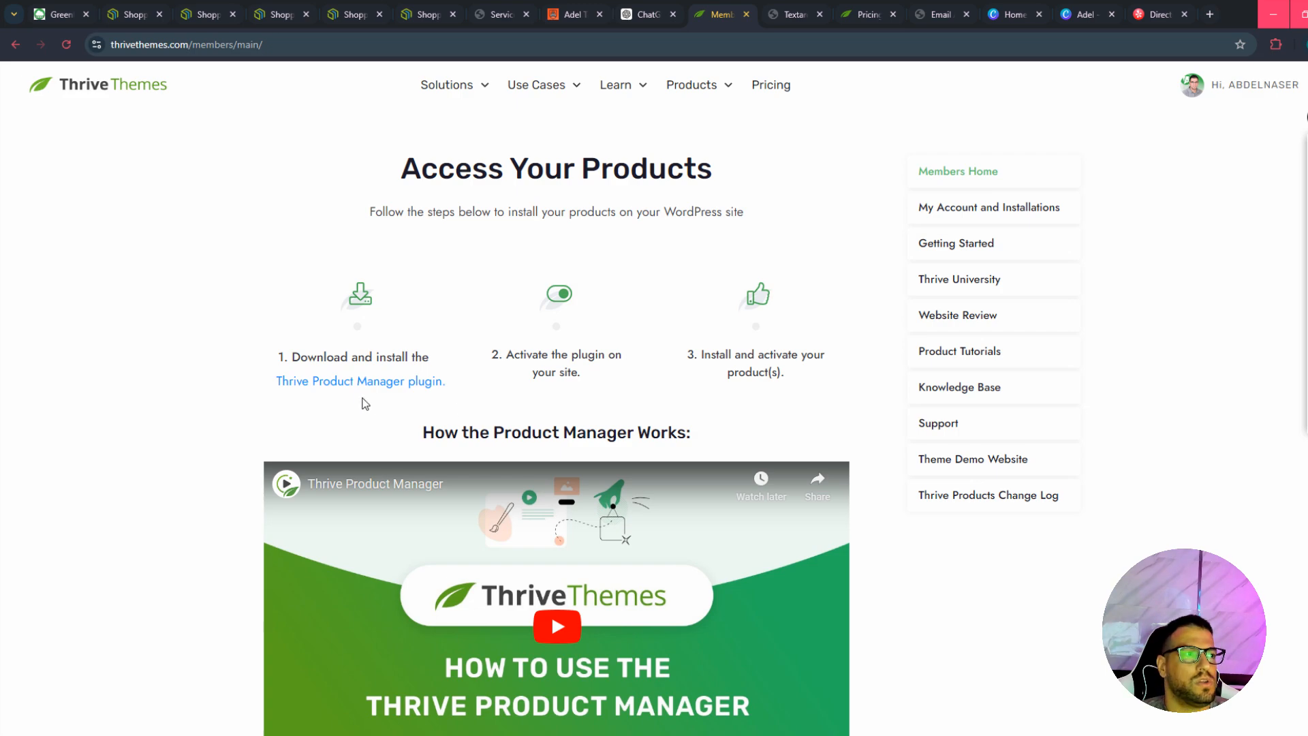
left_click(362, 387)
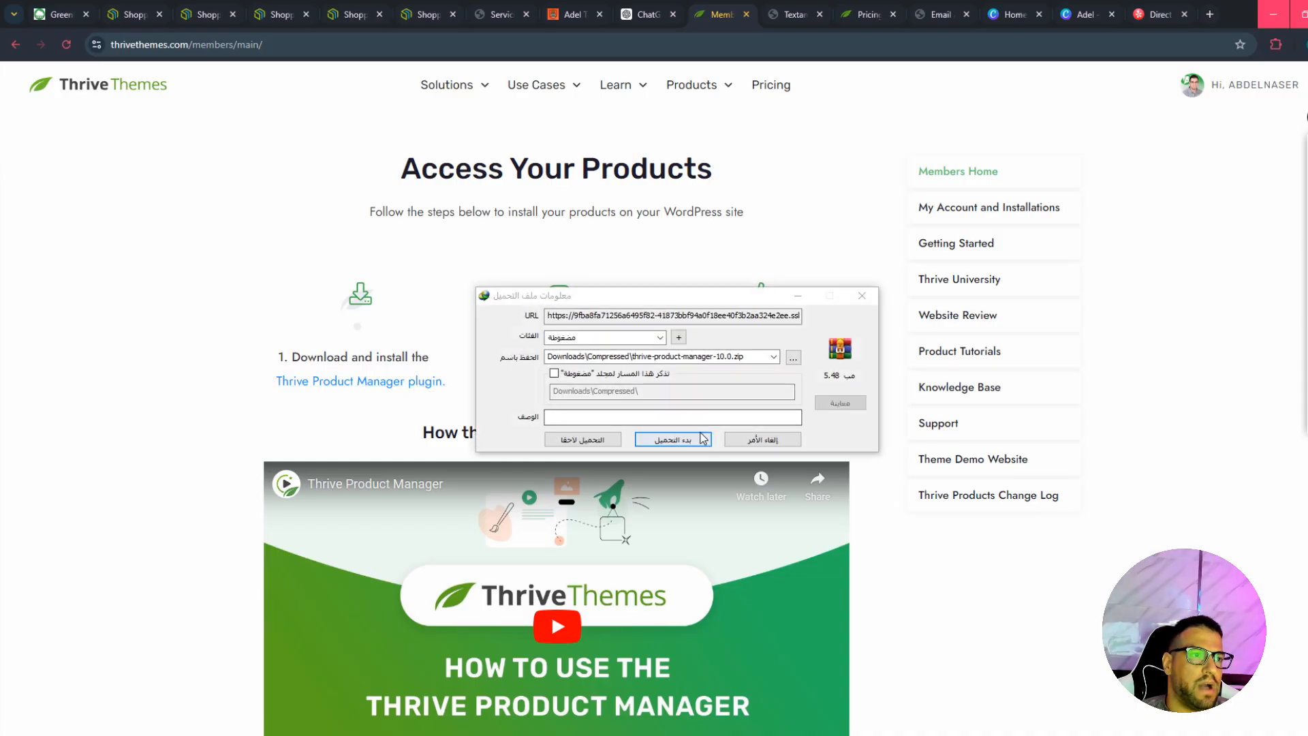
left_click(688, 358)
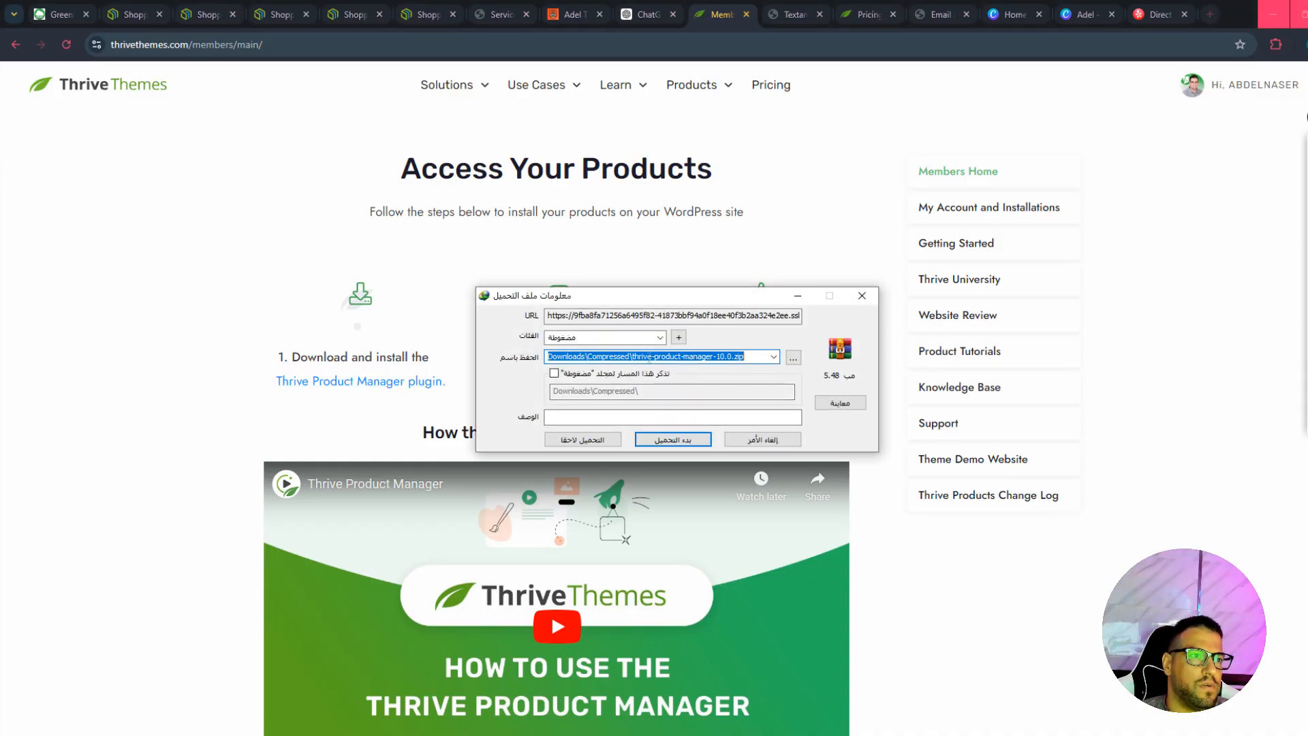
left_click(737, 357)
double_click(738, 360)
left_click(694, 441)
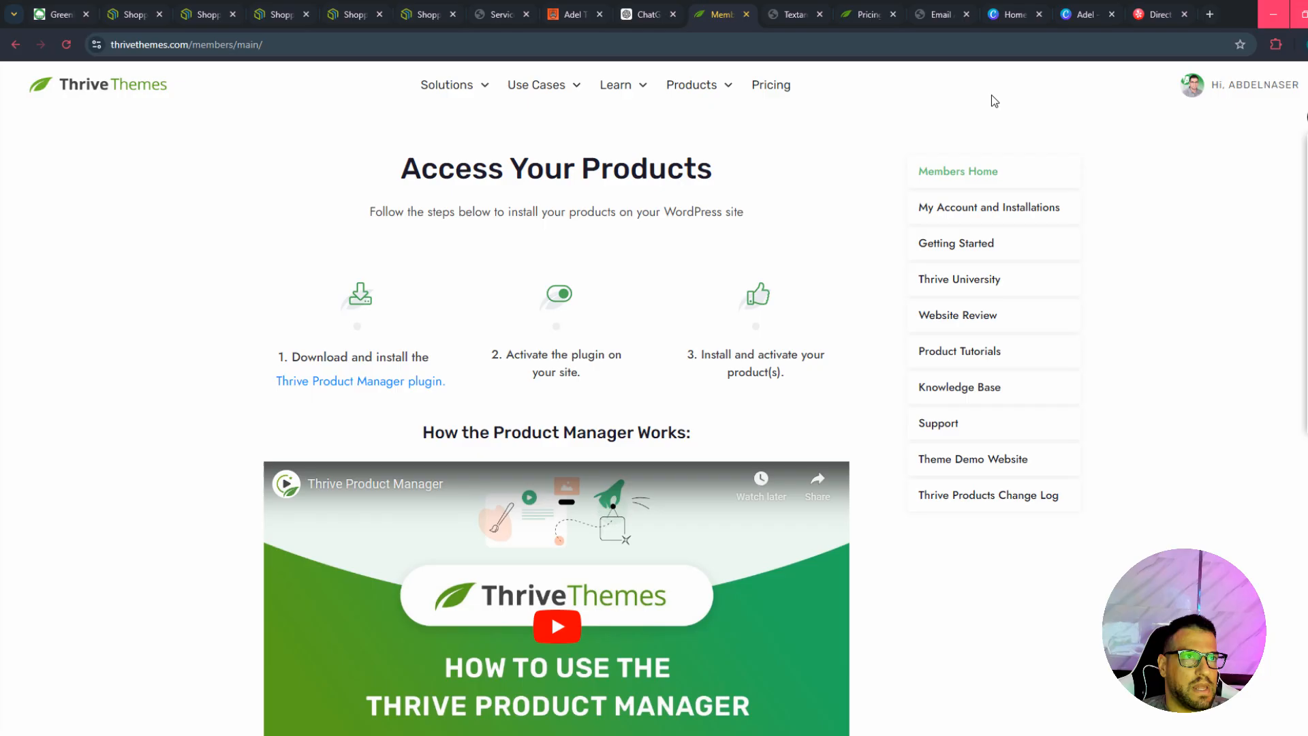
Open the WordPress dashboard of the Adel Towing Service site and go to its page for adding new plugins.
left_click(503, 12)
left_click(574, 14)
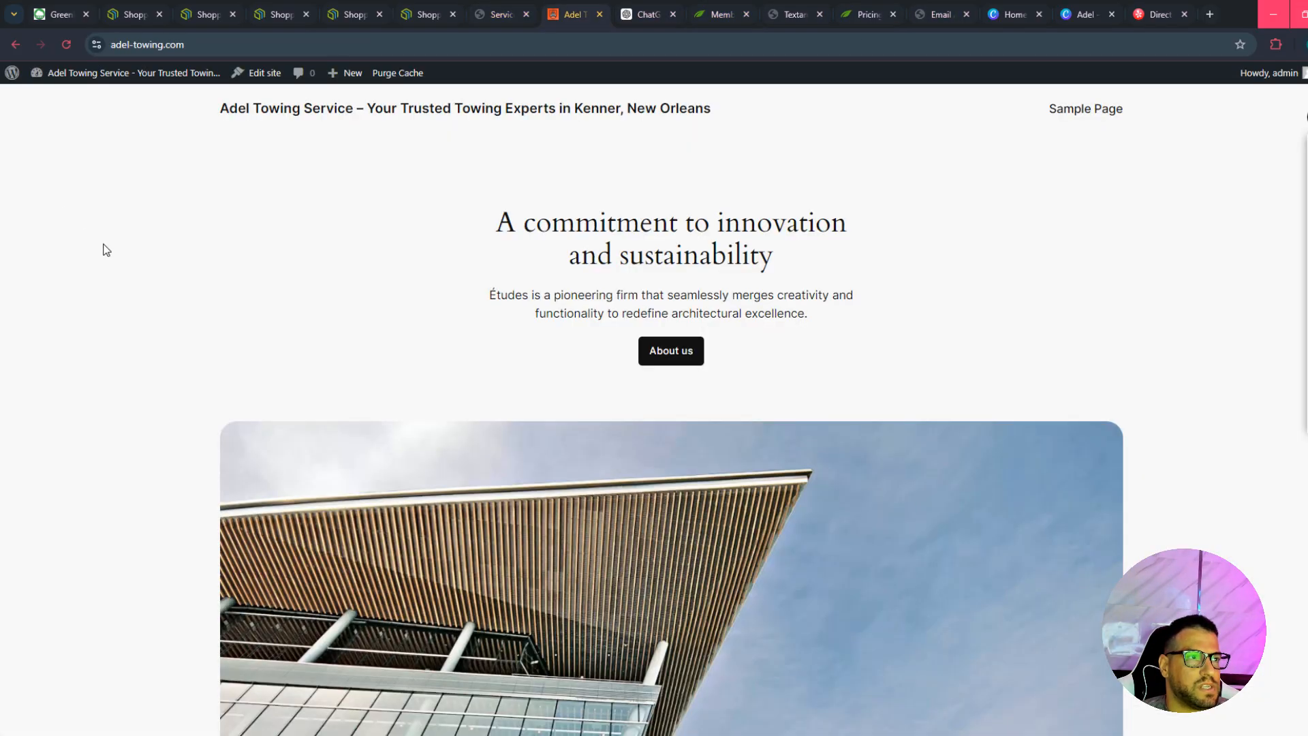
left_click(63, 82)
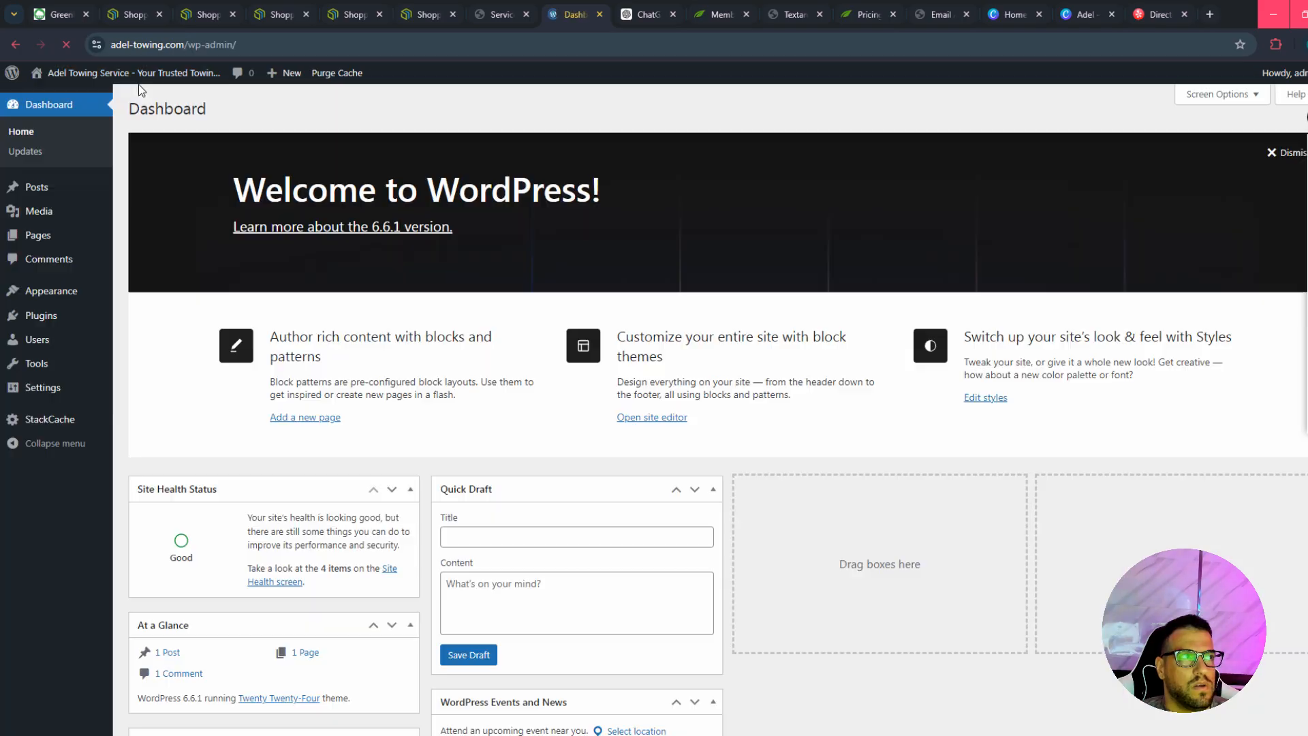
mouse_move(60, 325)
left_click(145, 340)
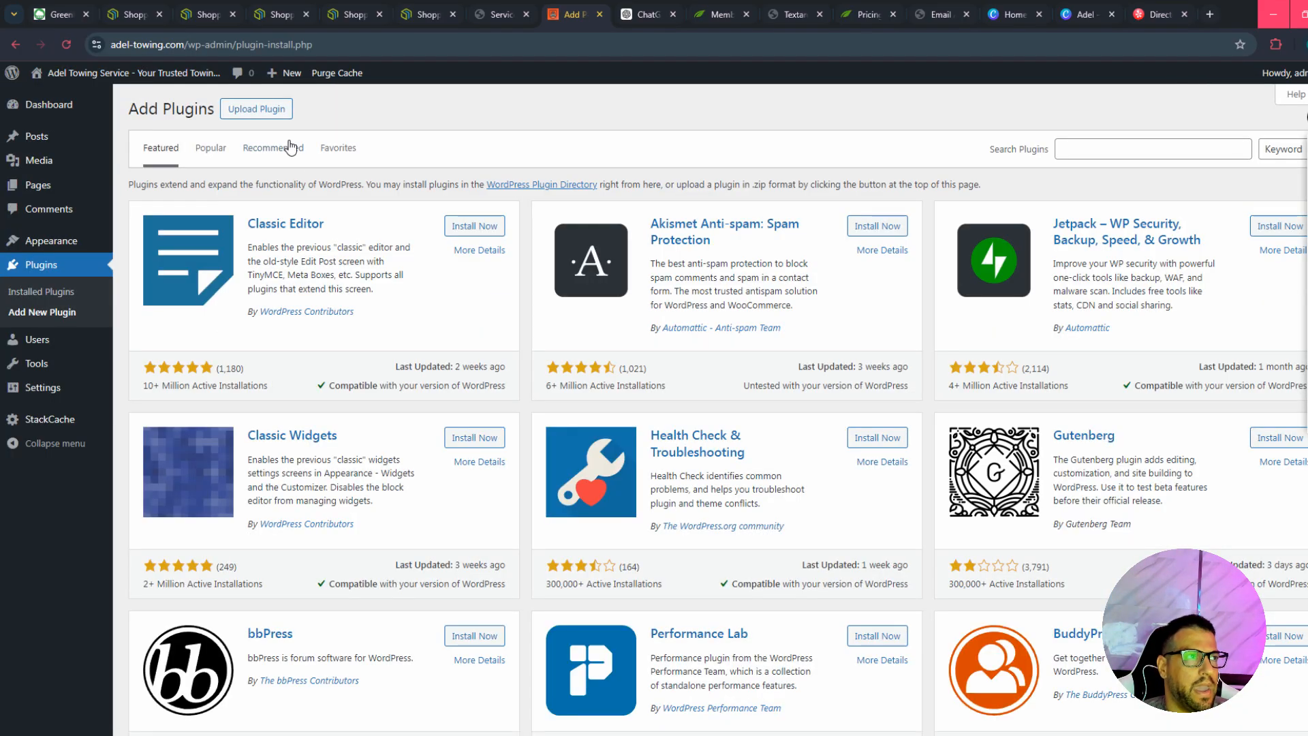
Choose thrive-product-manager-10.0.zip from the Compressed folder in Downloads as the plugin file to upload.
left_click(256, 109)
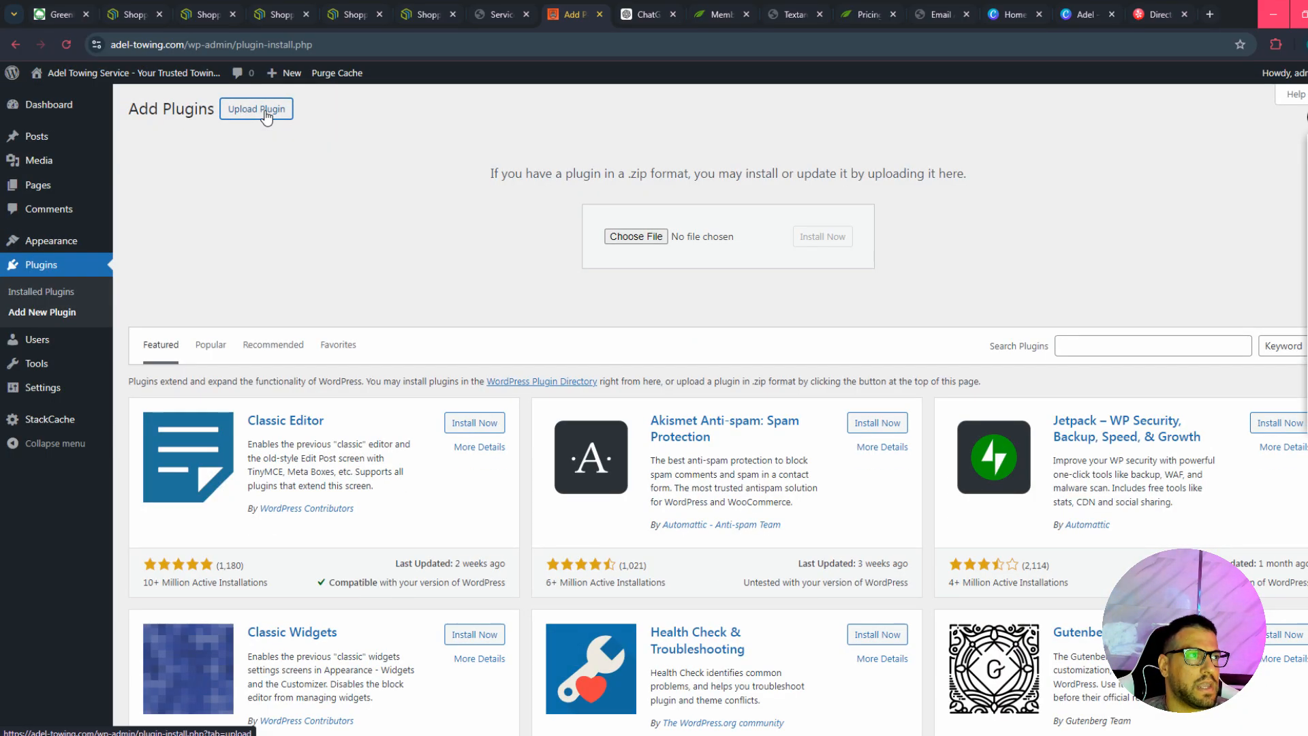
left_click(657, 238)
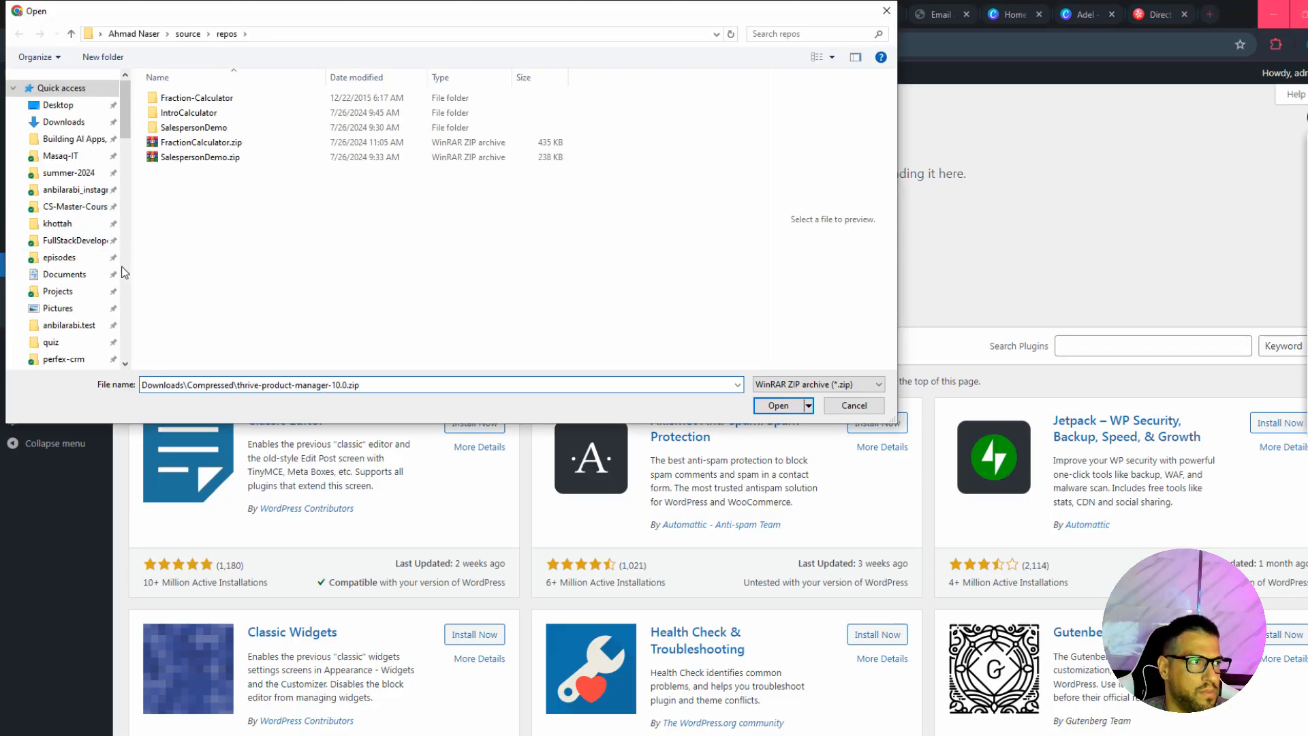
left_click(791, 407)
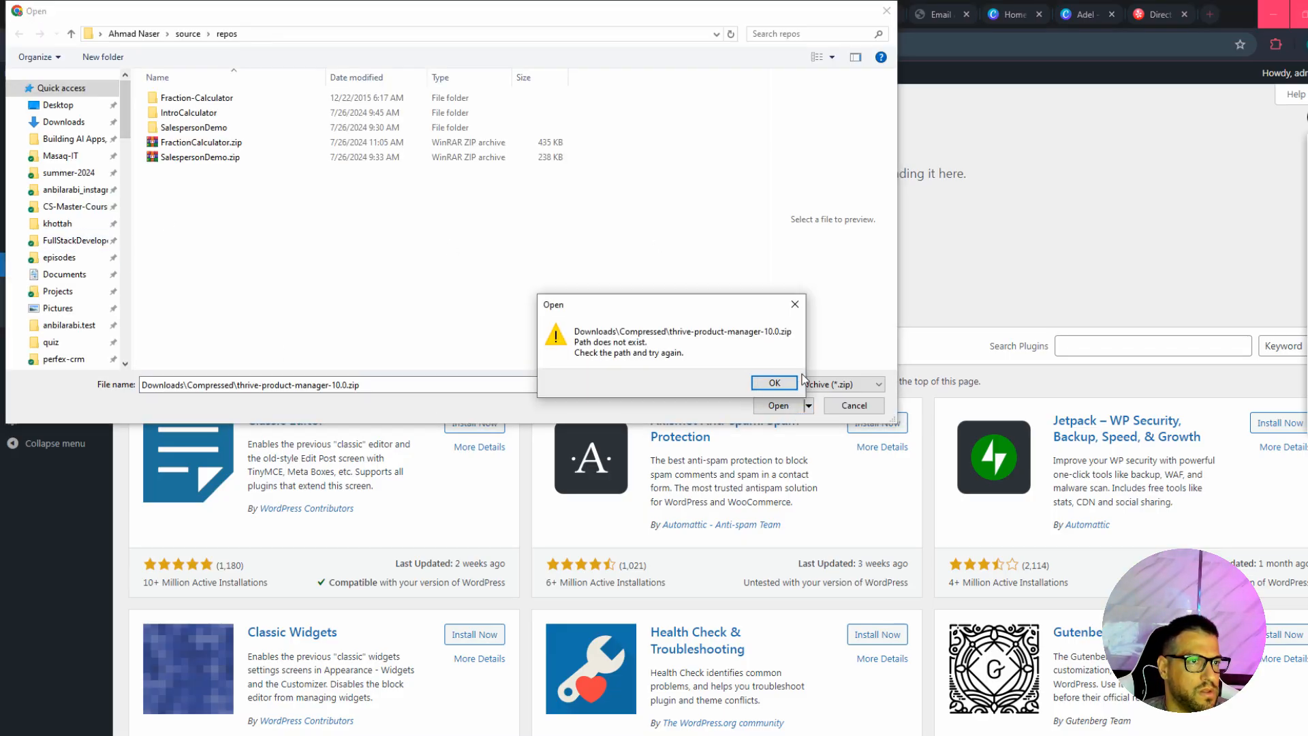
left_click(775, 385)
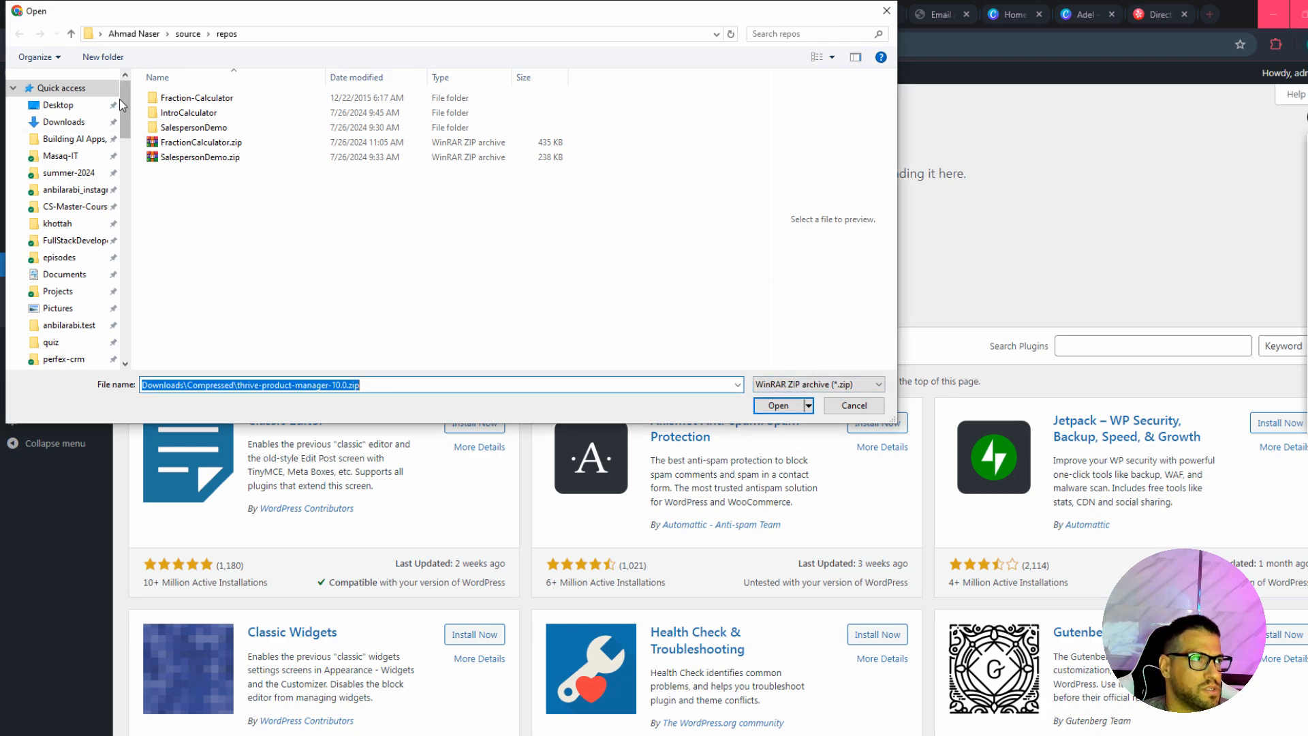
left_click(63, 122)
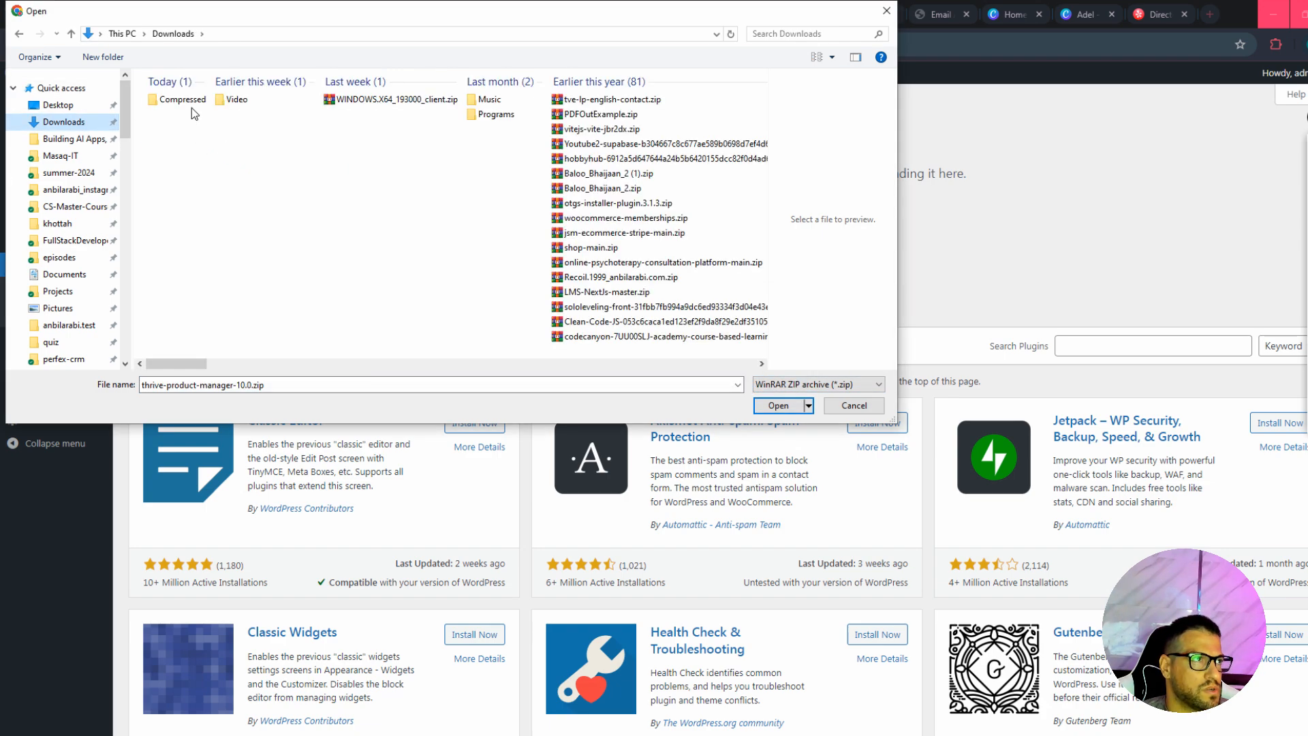
double_click(185, 103)
double_click(191, 99)
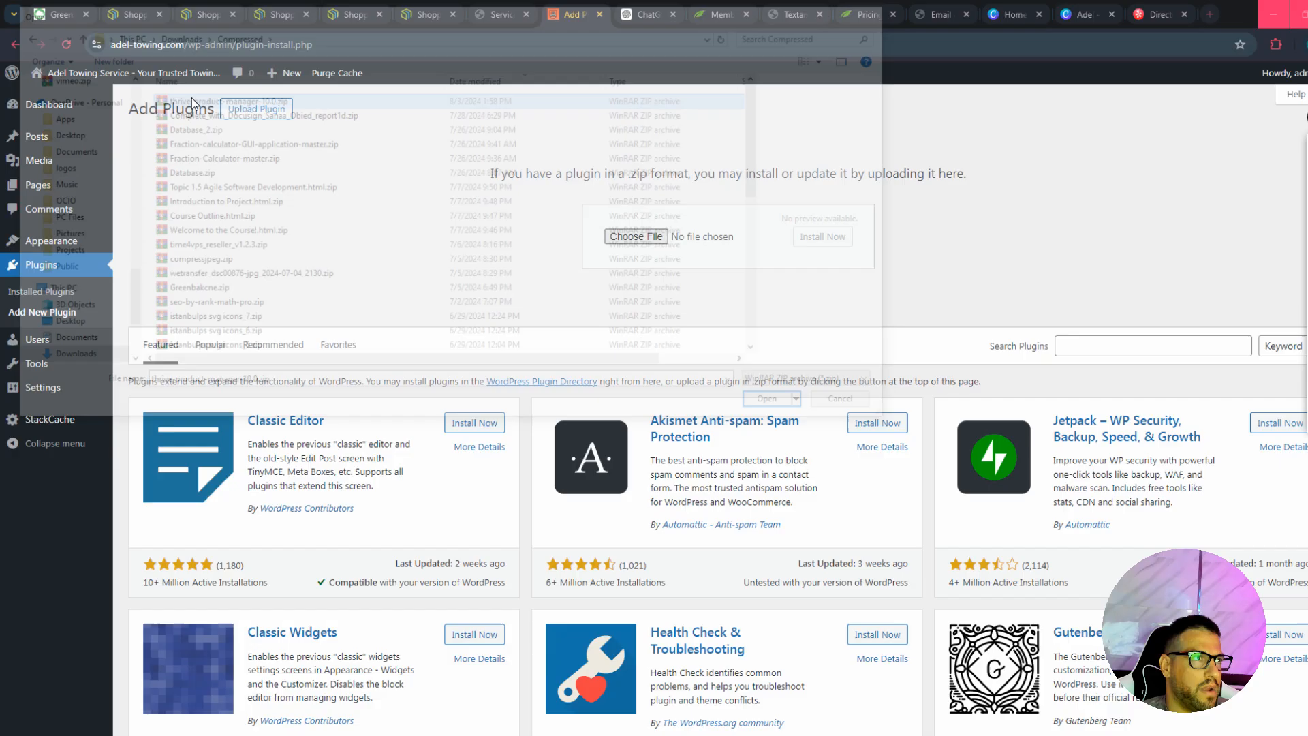
Install the uploaded Thrive Product Manager plugin and activate it.
left_click(816, 239)
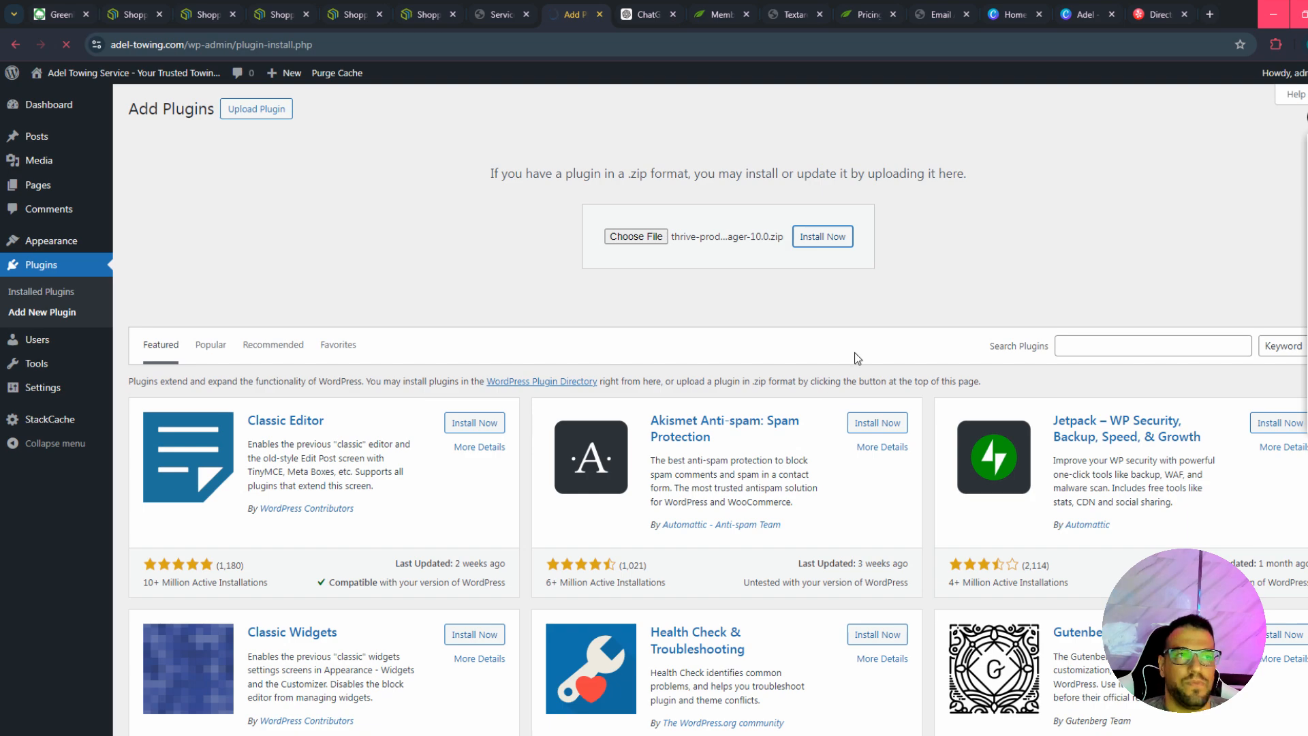
key("ctrl+plus")
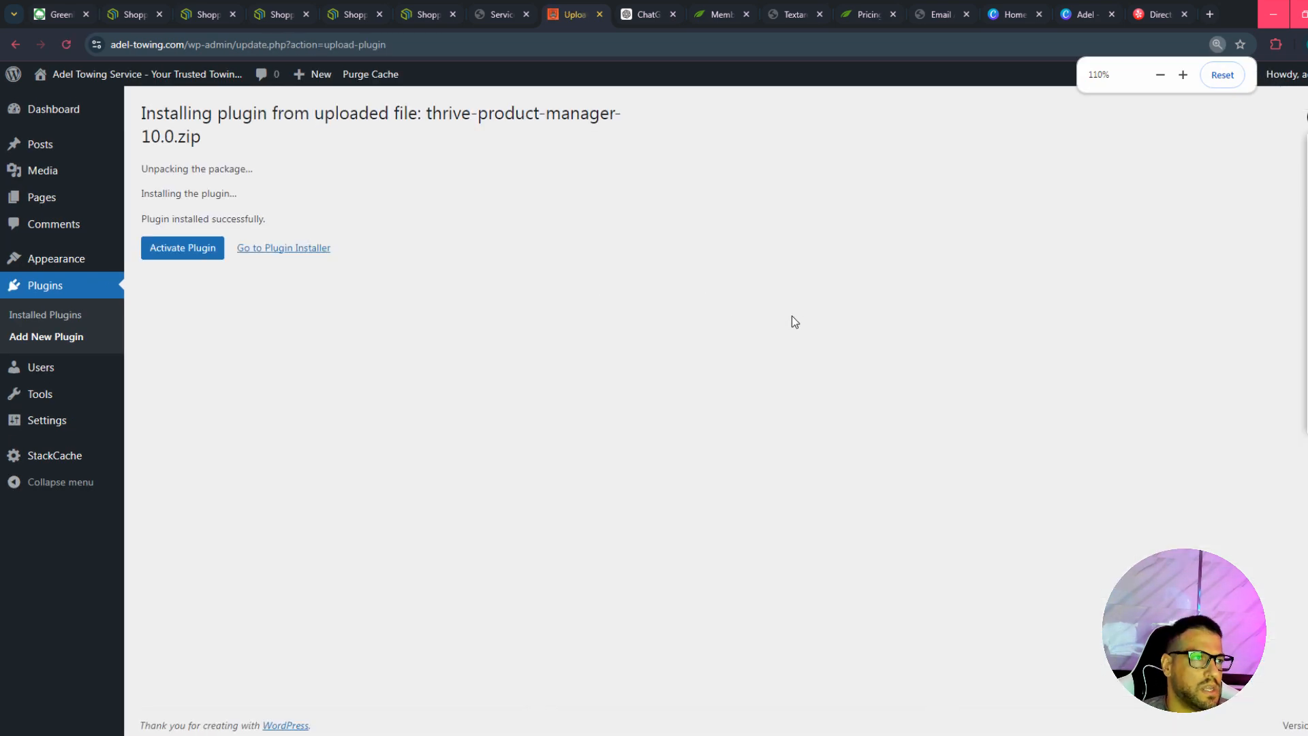
left_click(198, 251)
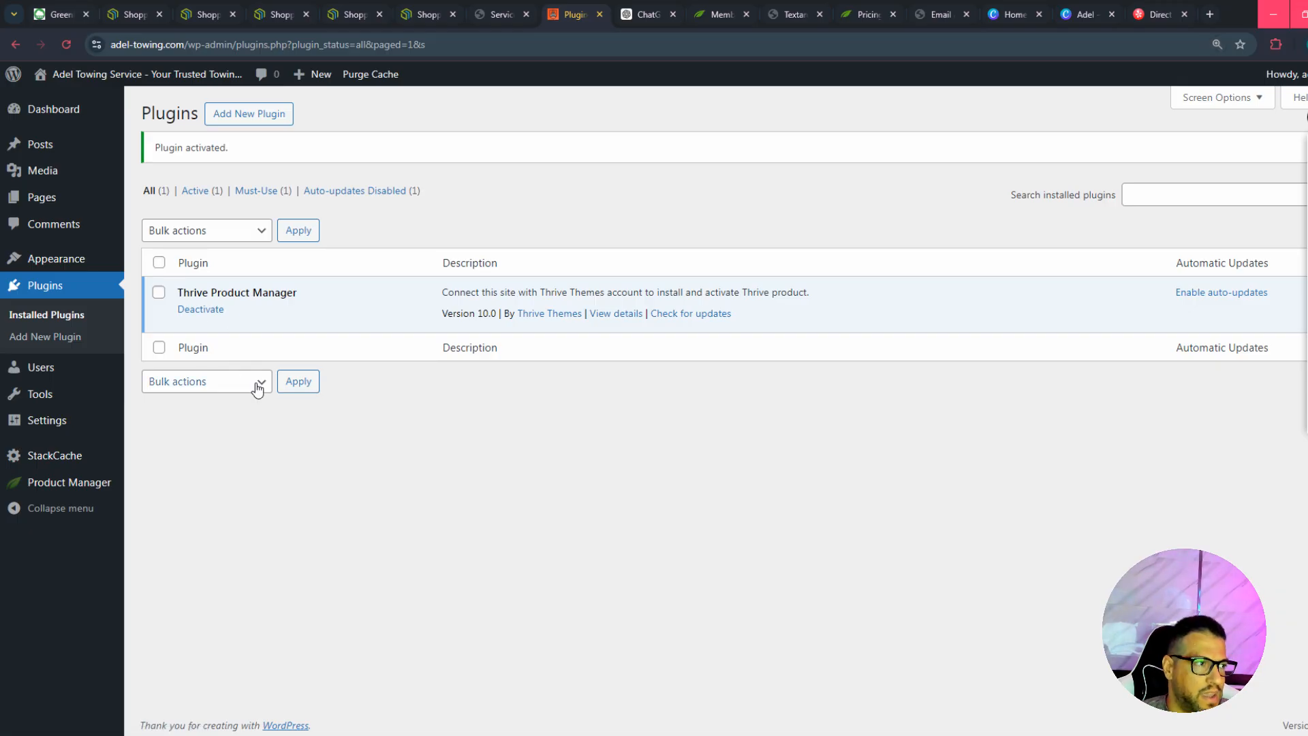
Connect the site to the ThriveThemes.com account through the Thrive Product Manager and dismiss the notification.
left_click(92, 481)
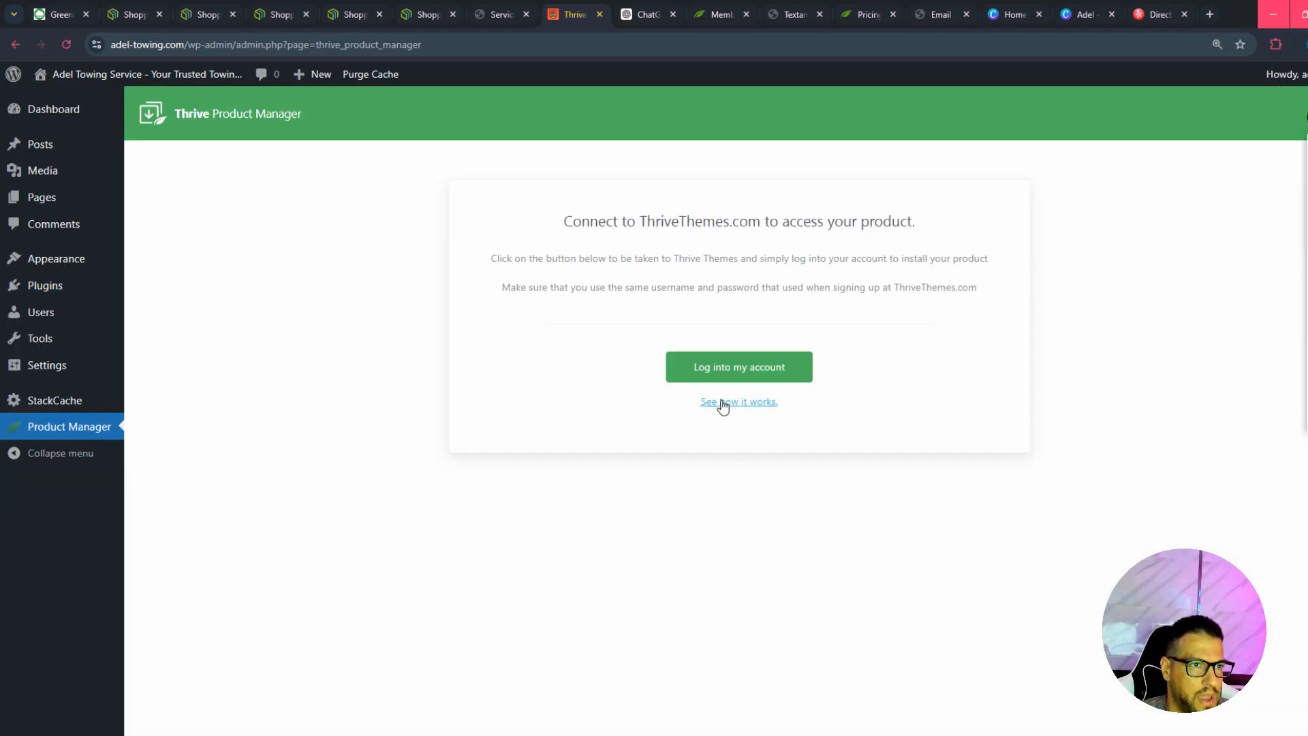
left_click(720, 374)
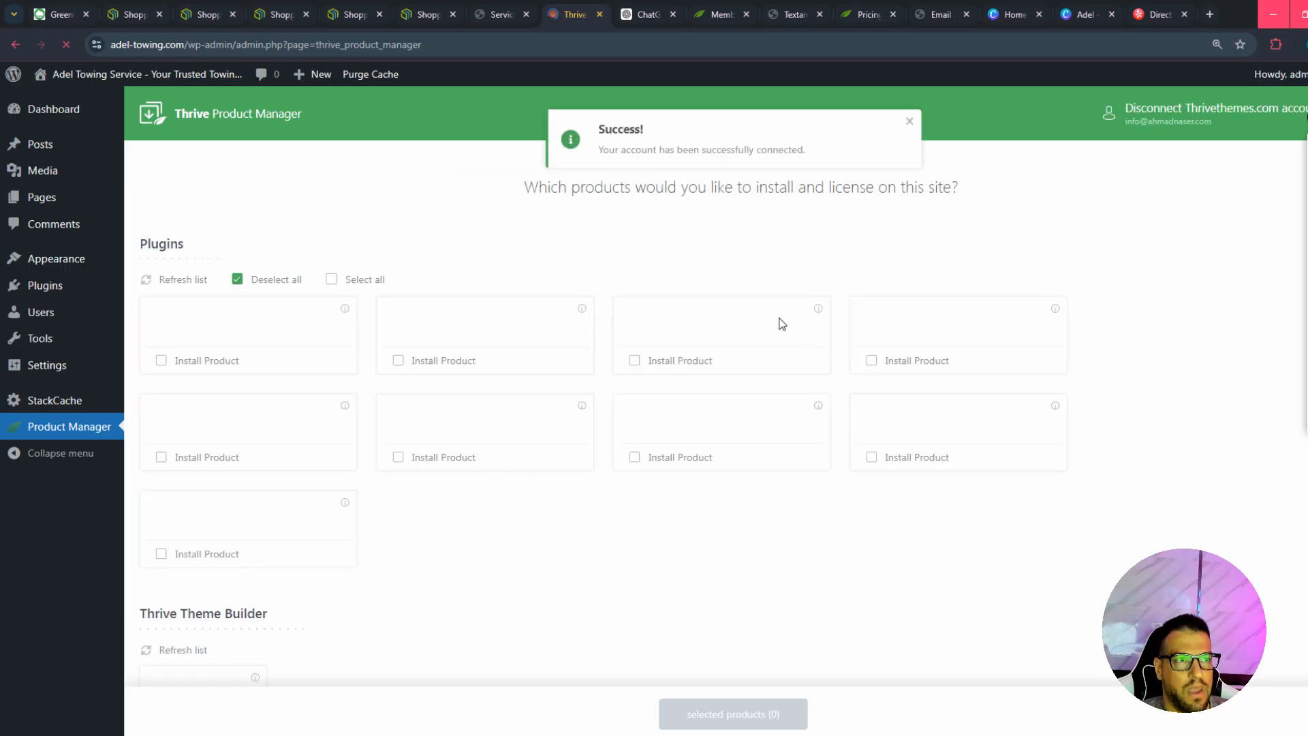
left_click(910, 122)
Select Thrive Architect and Thrive Theme Builder in the product list and install both.
scroll(444, 427, "down", 3)
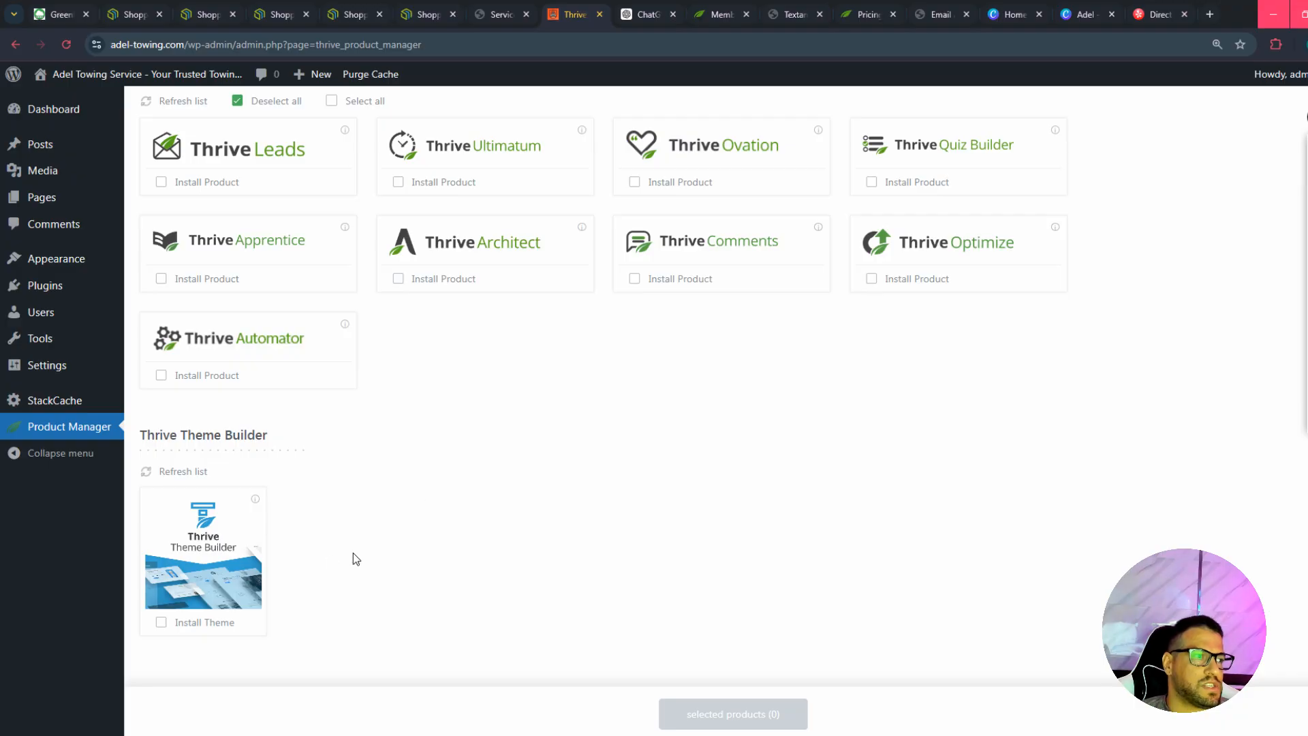
scroll(353, 554, "up", 3)
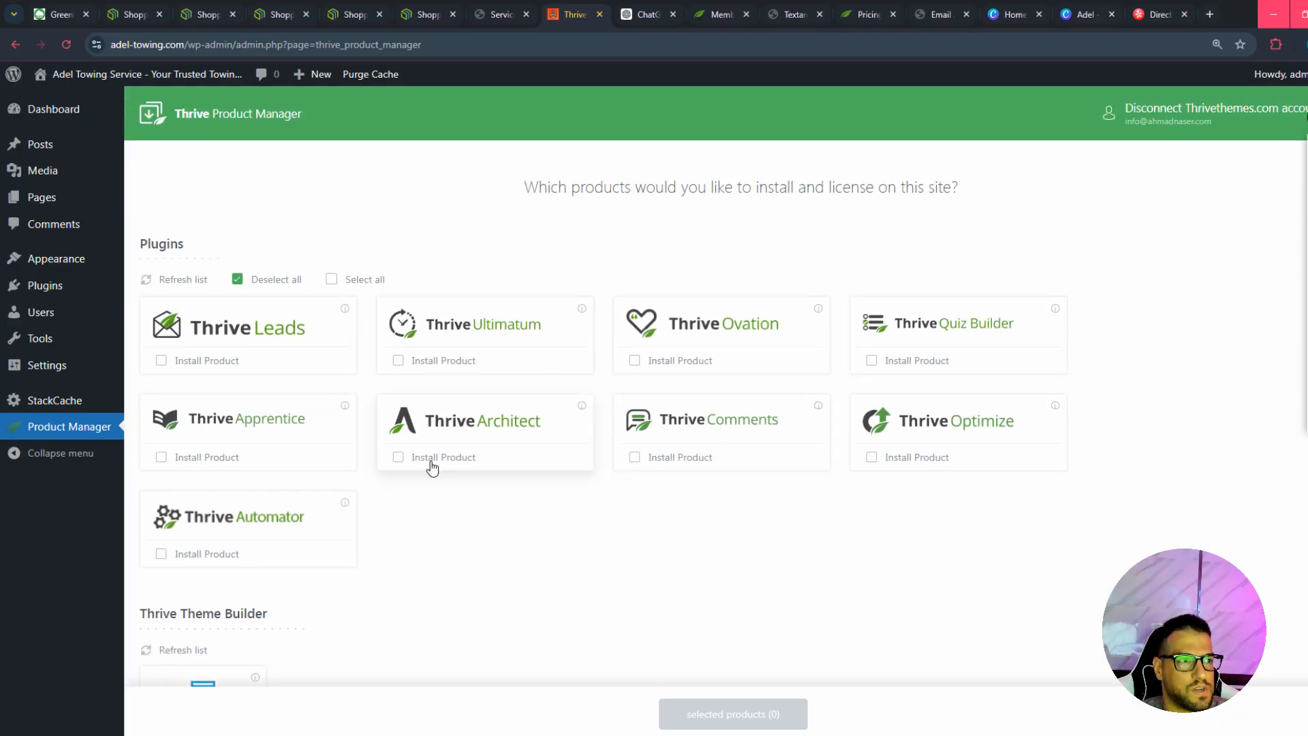
left_click(399, 458)
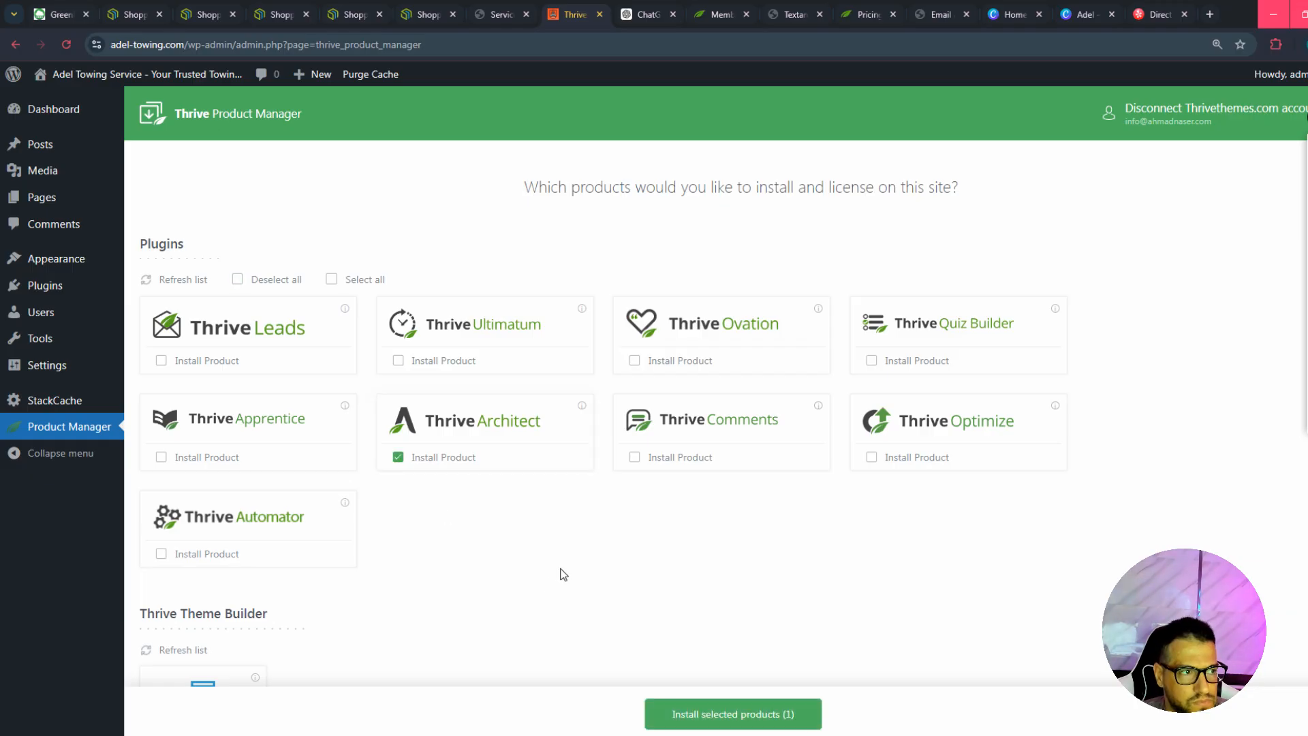
scroll(541, 497, "down", 3)
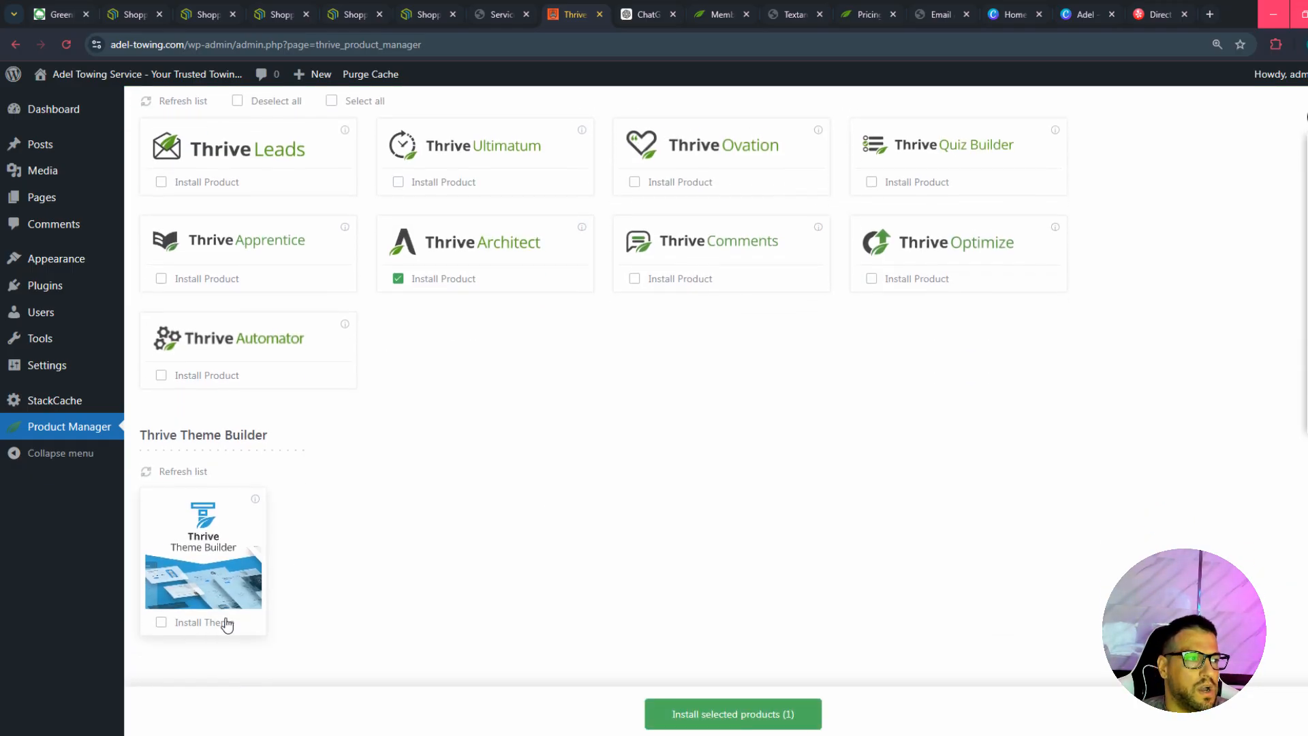
left_click(180, 624)
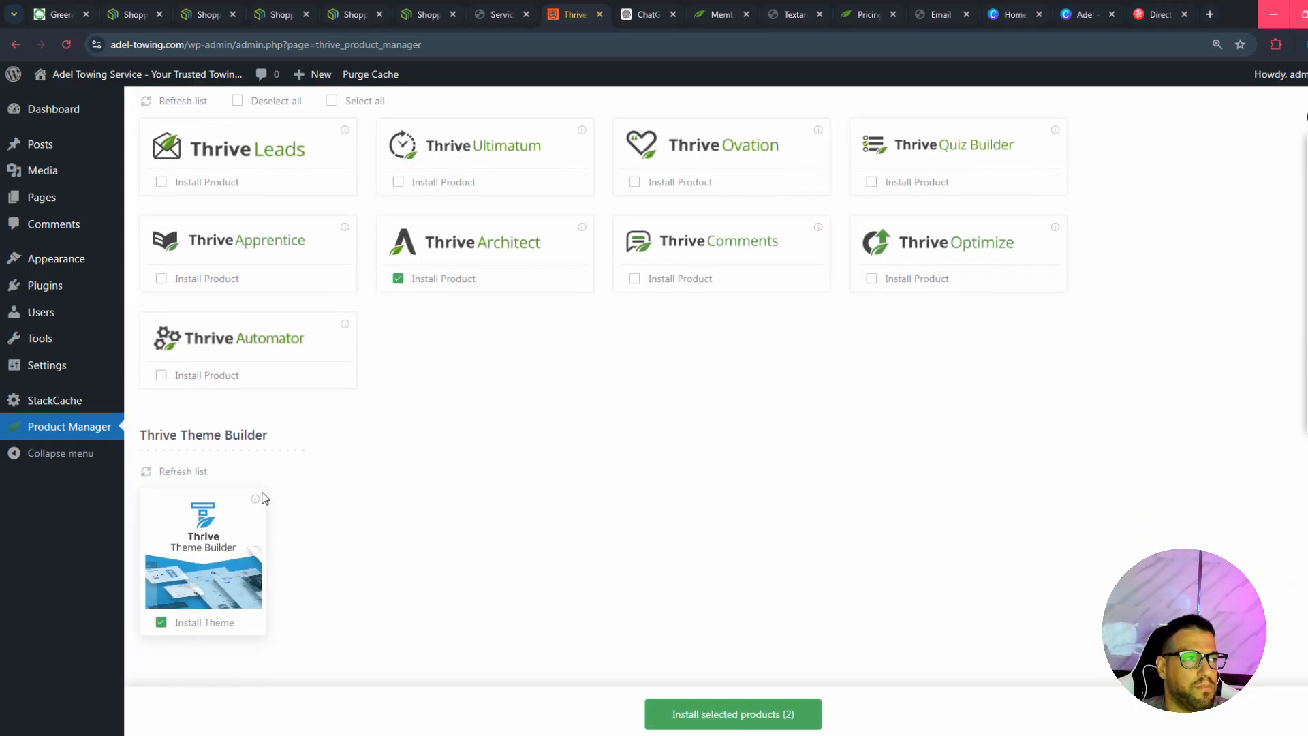
scroll(265, 499, "up", 3)
scroll(586, 230, "down", 2)
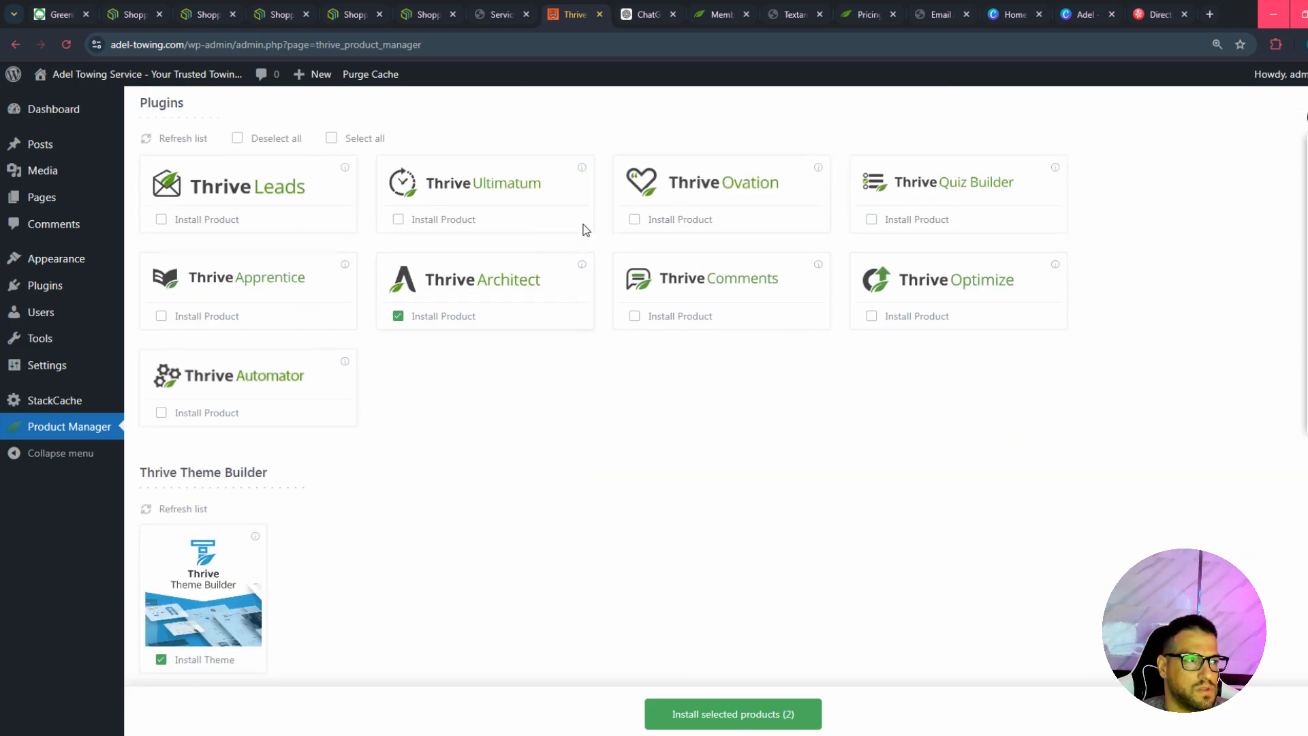
scroll(742, 137, "up", 2)
scroll(658, 568, "down", 3)
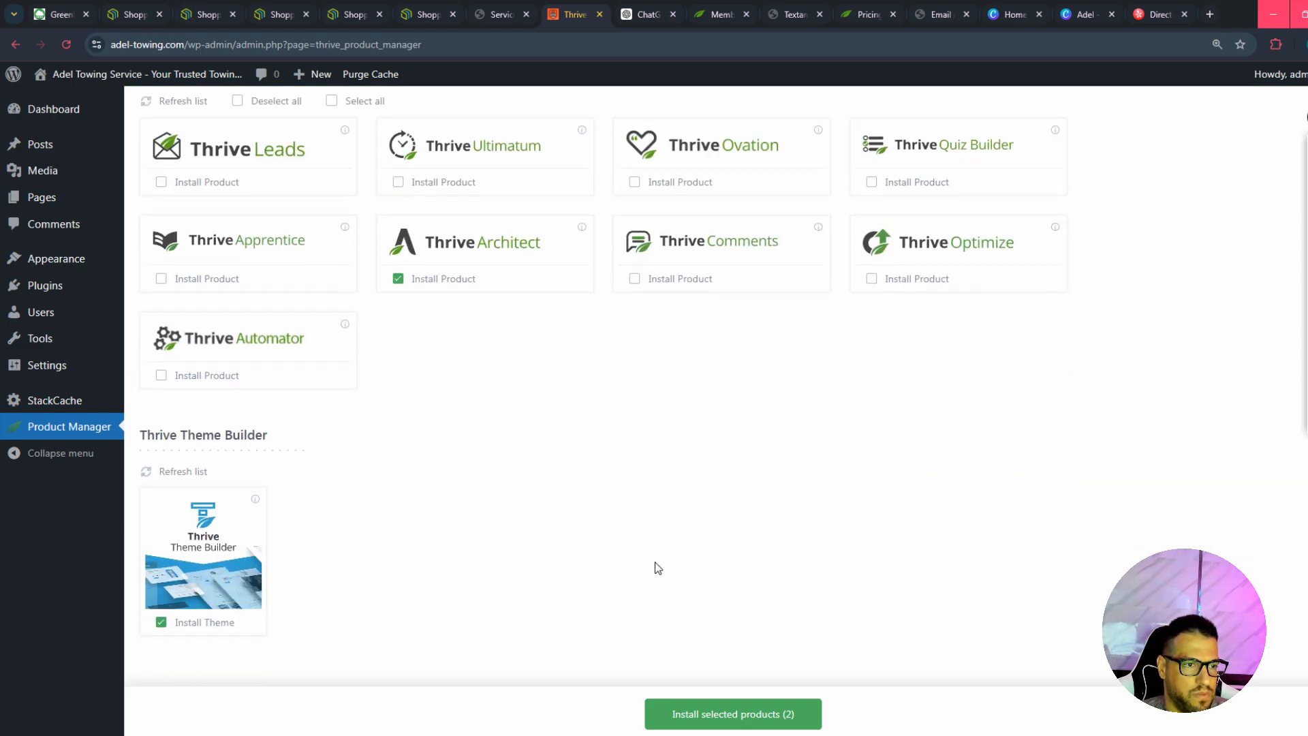
left_click(724, 715)
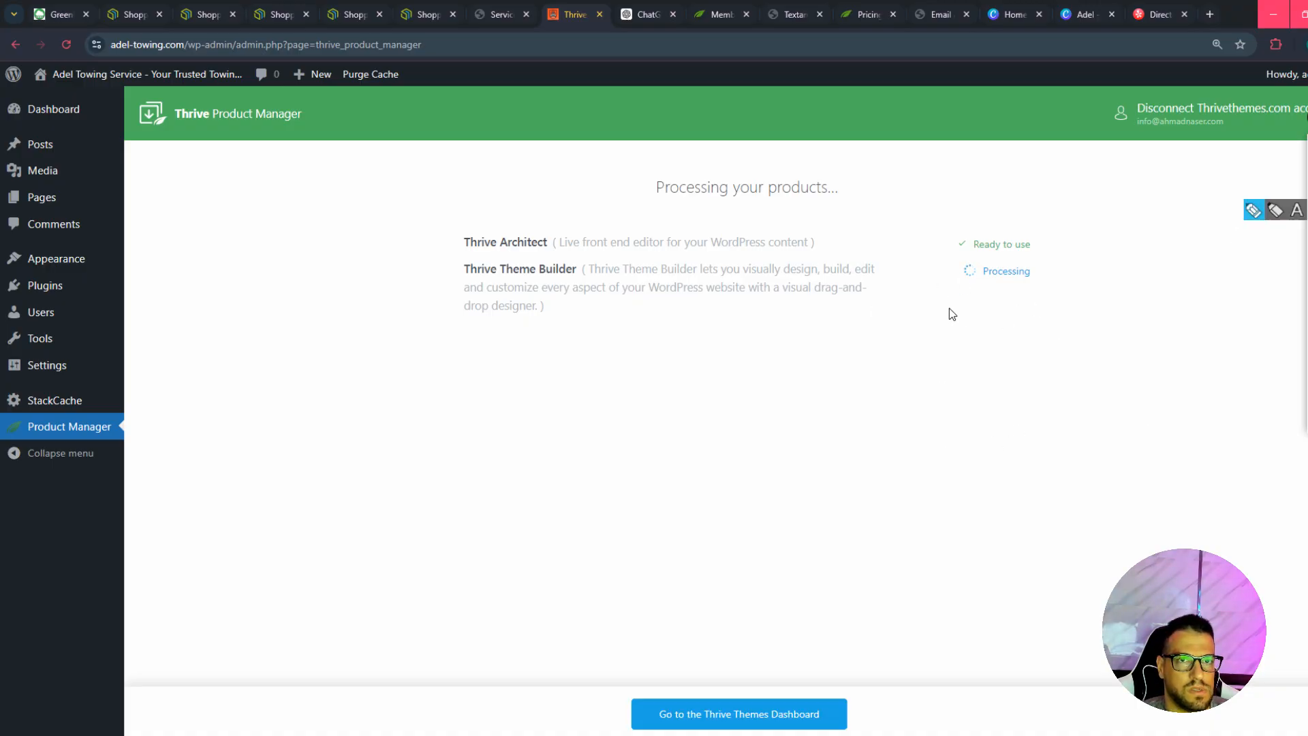
Open the Thrive Themes Dashboard and look through its installed products and features.
left_click(730, 721)
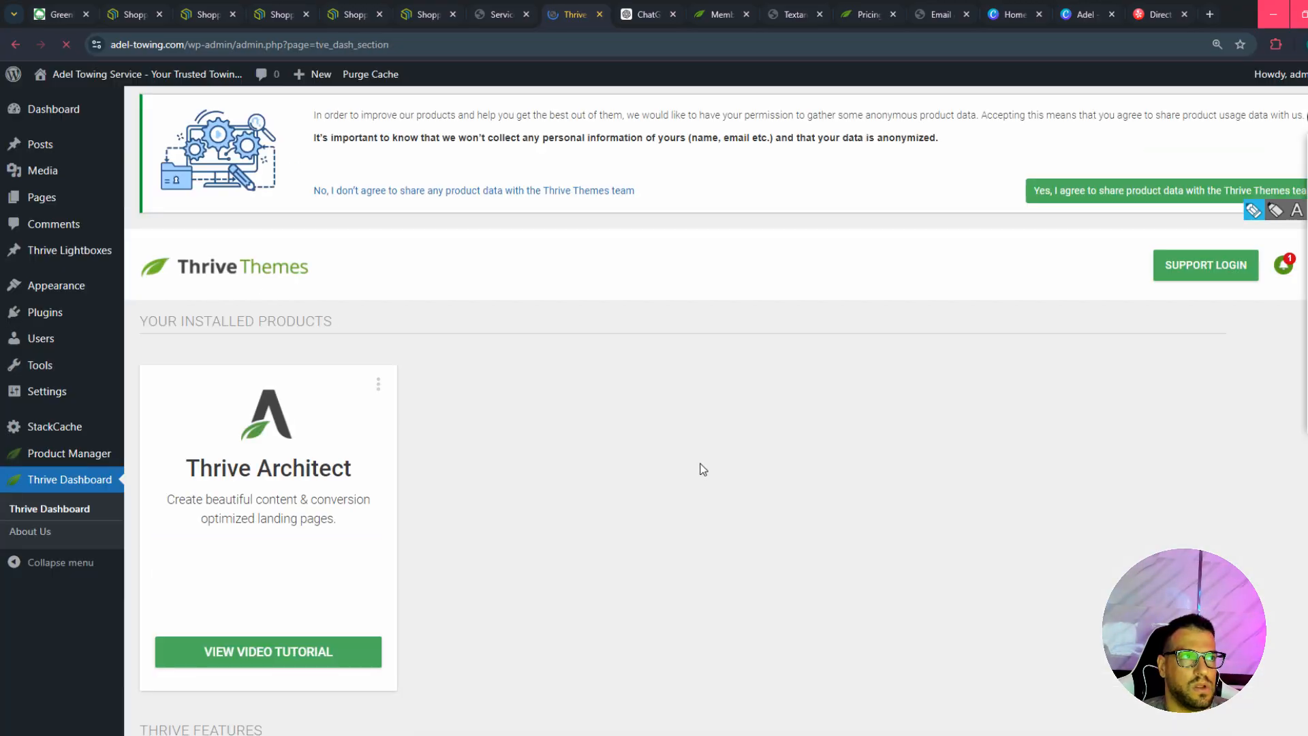
scroll(713, 458, "down", 5)
scroll(736, 475, "up", 5)
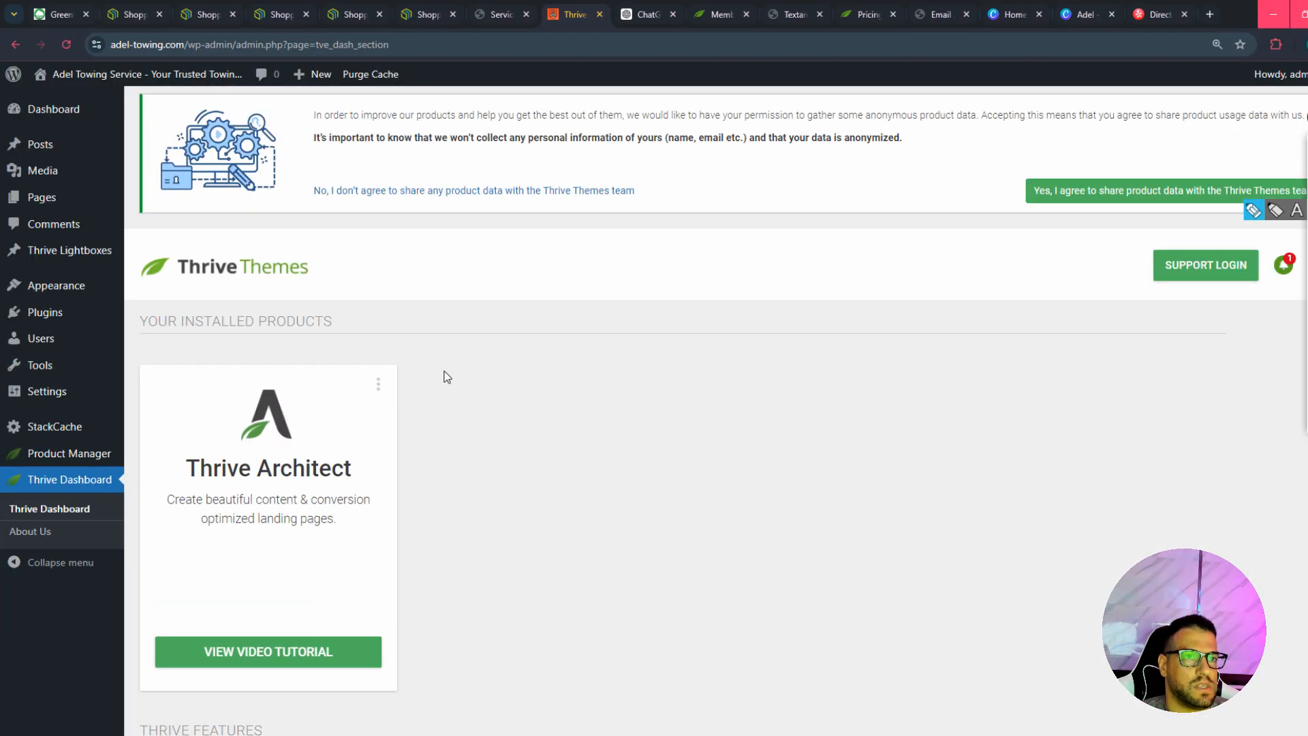
scroll(174, 346, "down", 2)
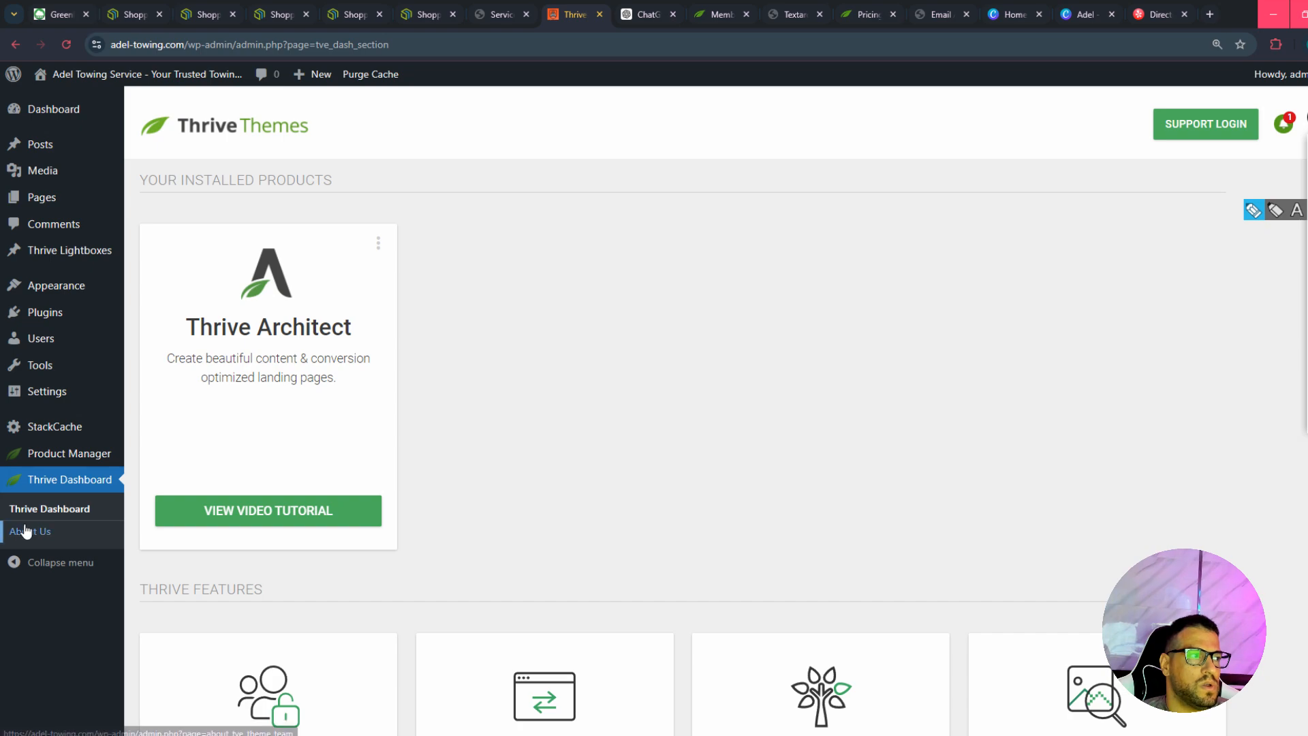
Return to the Product Manager and activate the Thrive Theme Builder theme.
left_click(68, 455)
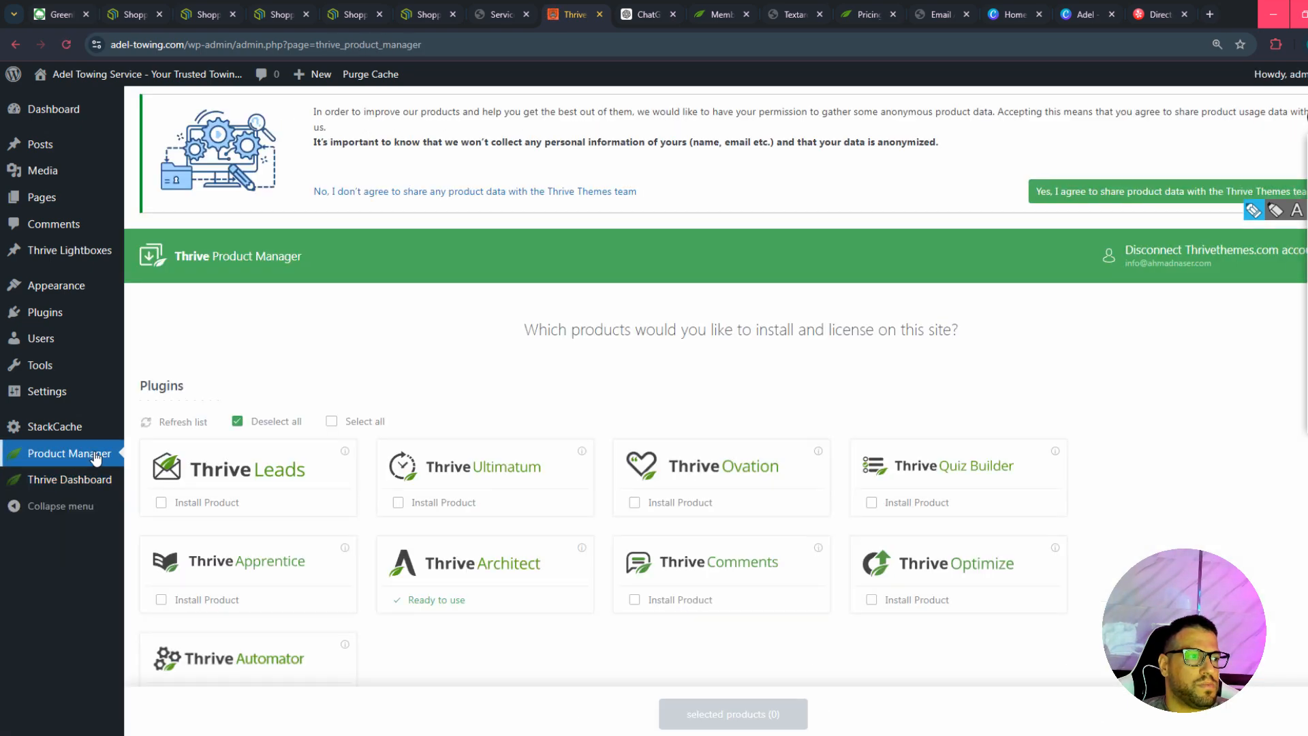
scroll(205, 579, "down", 4)
left_click(164, 622)
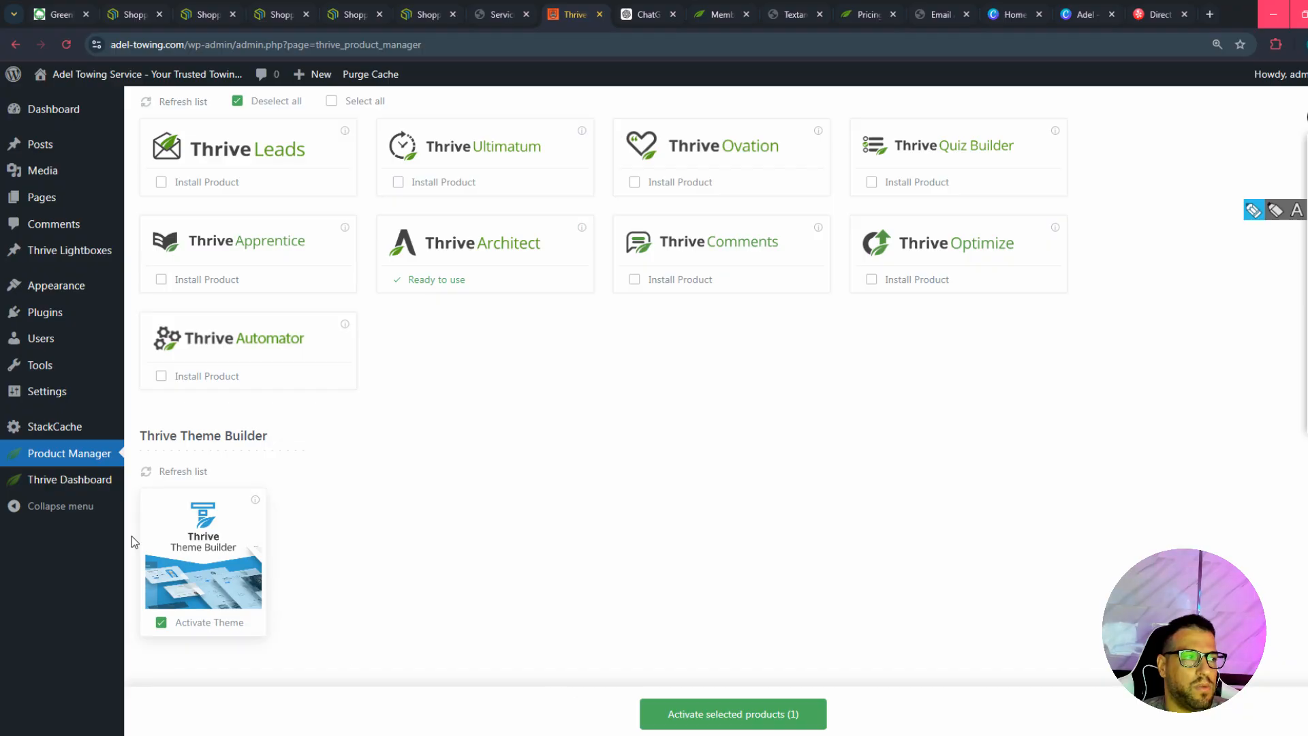
left_click(764, 728)
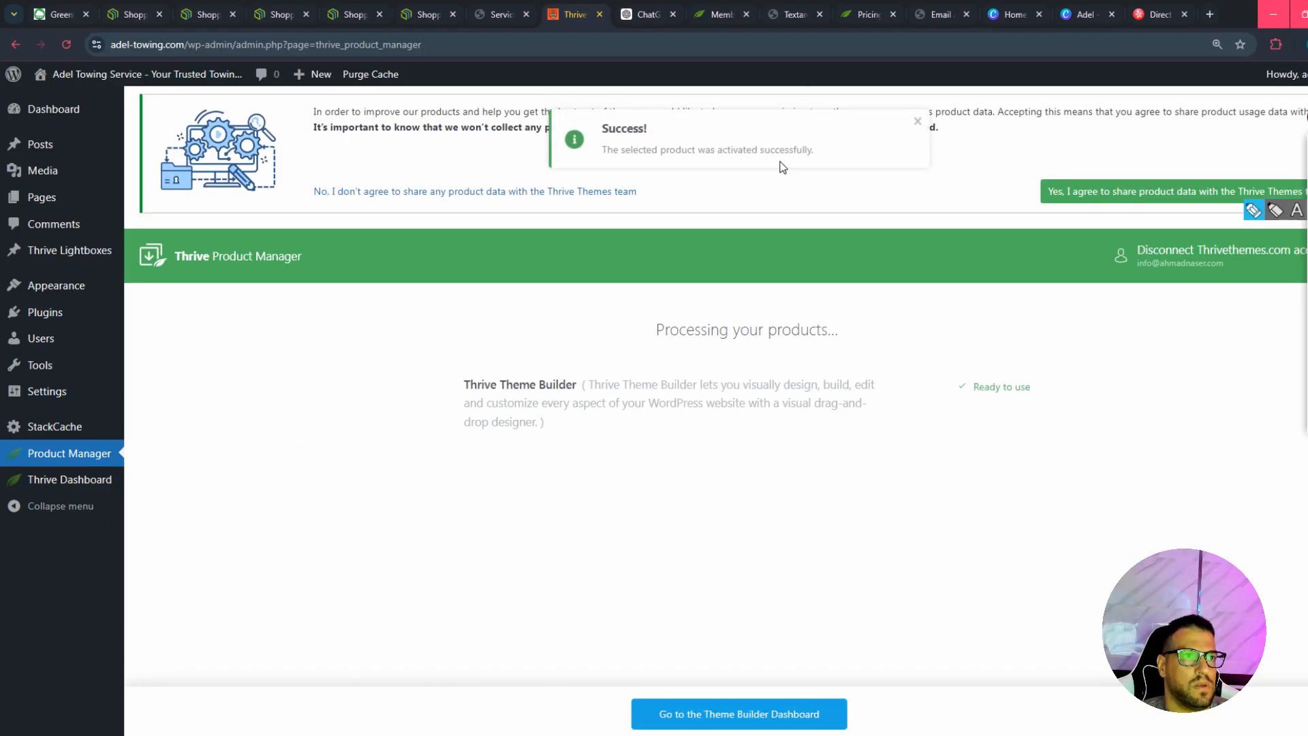
View the Theme Builder dashboard's theme choices and go back to the main WordPress dashboard at adel-towing.com/wp-admin/.
left_click(788, 716)
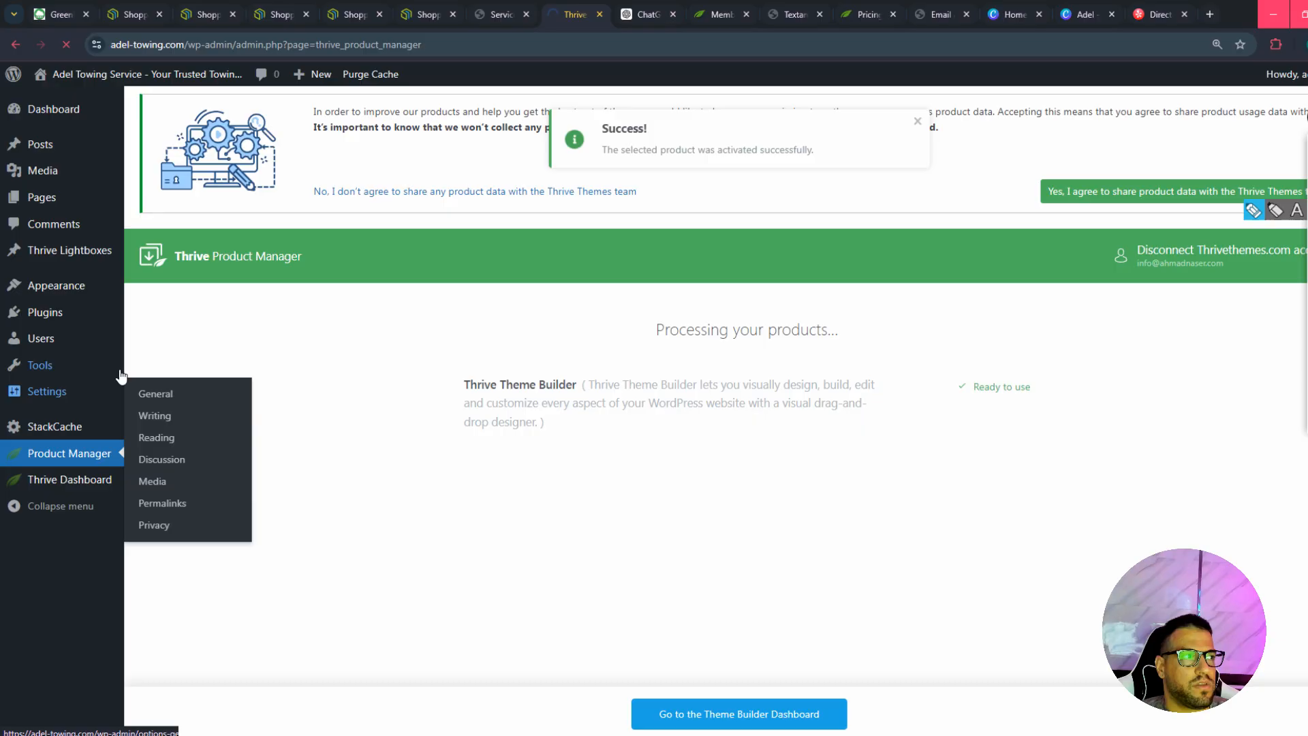
mouse_move(51, 285)
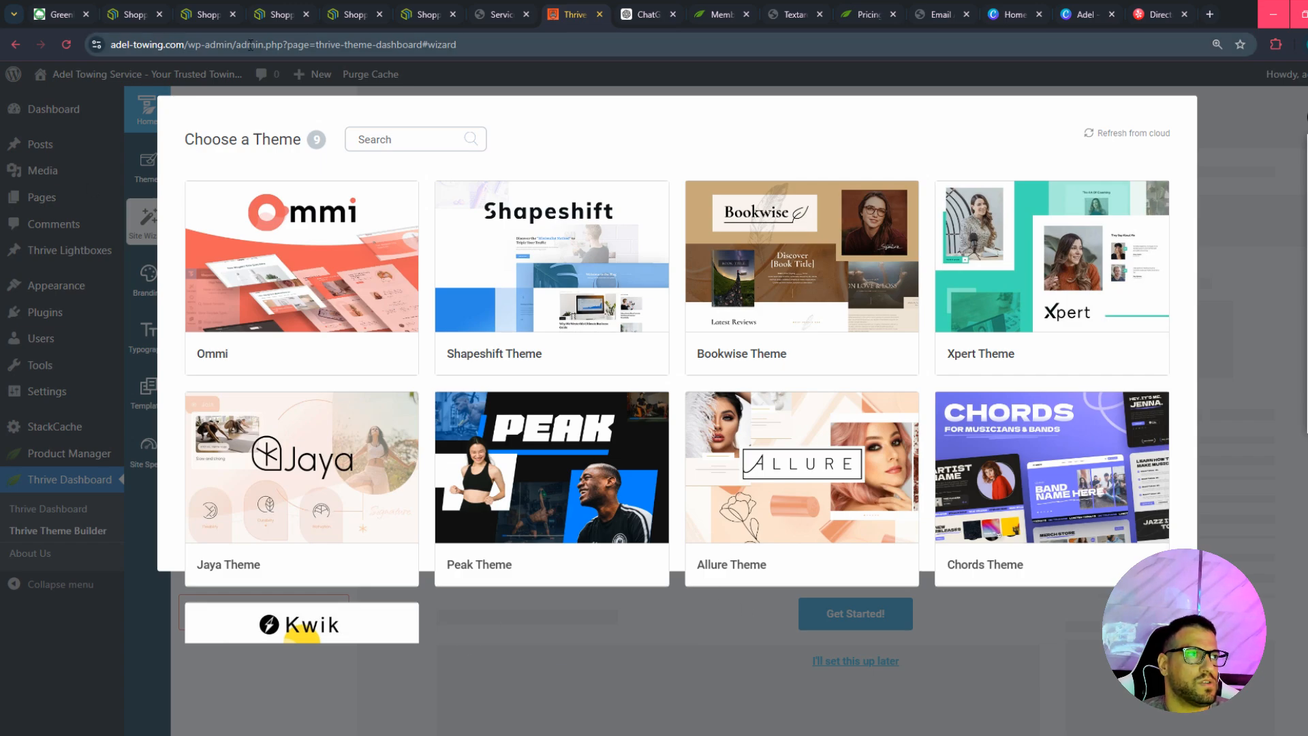
left_click_drag(239, 48, 458, 45)
key("BackSpace")
key("Return")
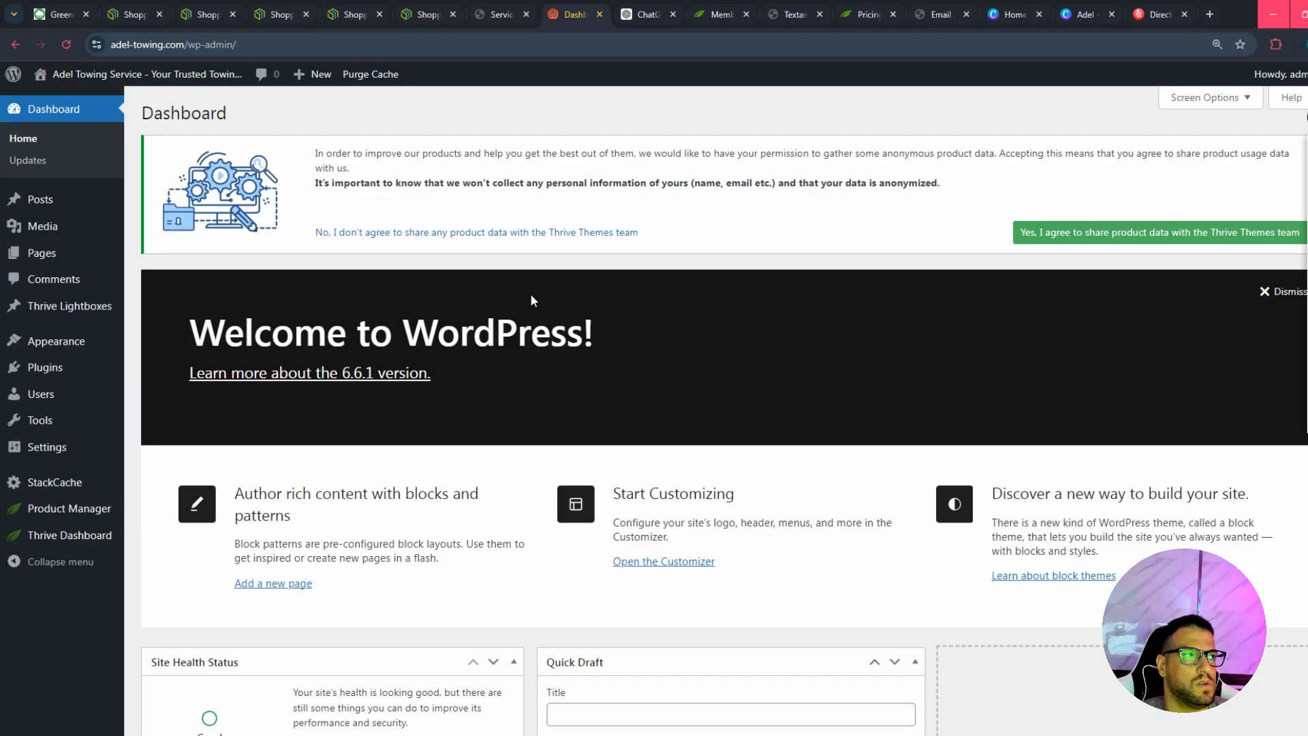
Open the details of the active Thrive Theme Builder theme, enable its auto-updates and close the details.
scroll(488, 350, "down", 3)
mouse_move(91, 537)
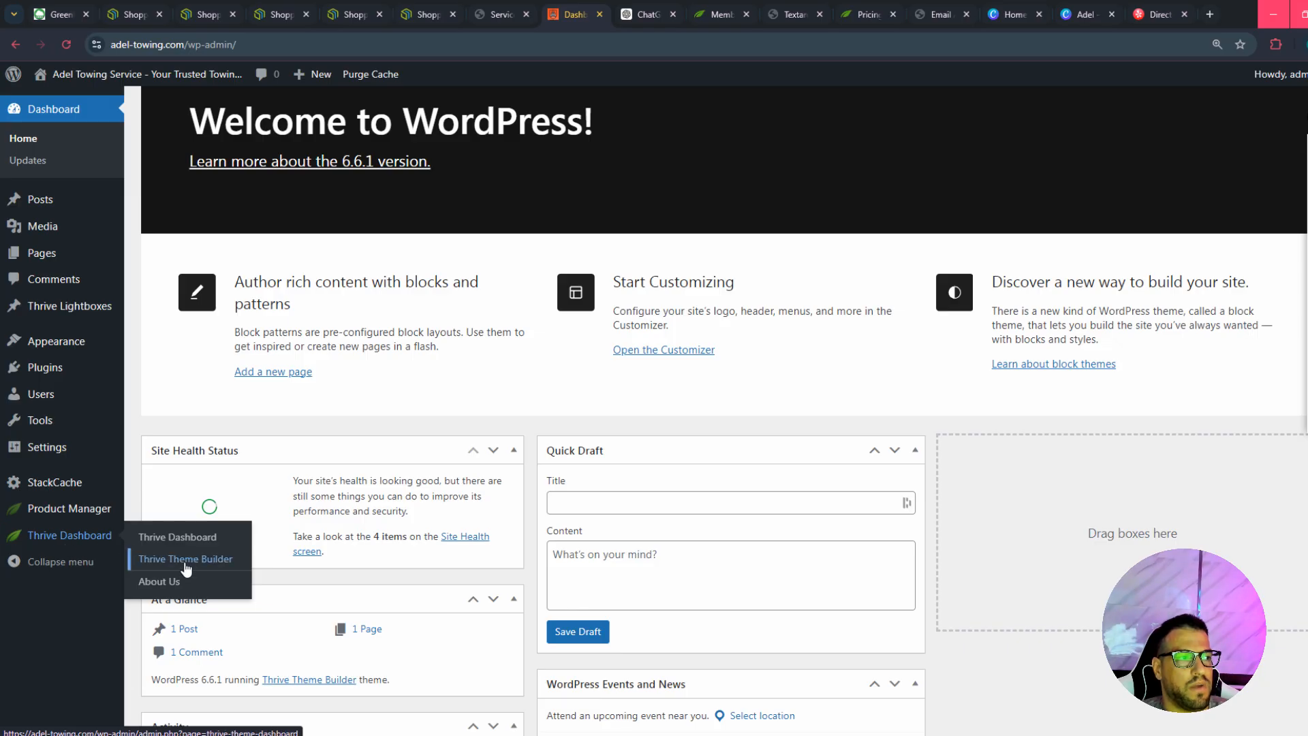
left_click(68, 341)
mouse_move(368, 531)
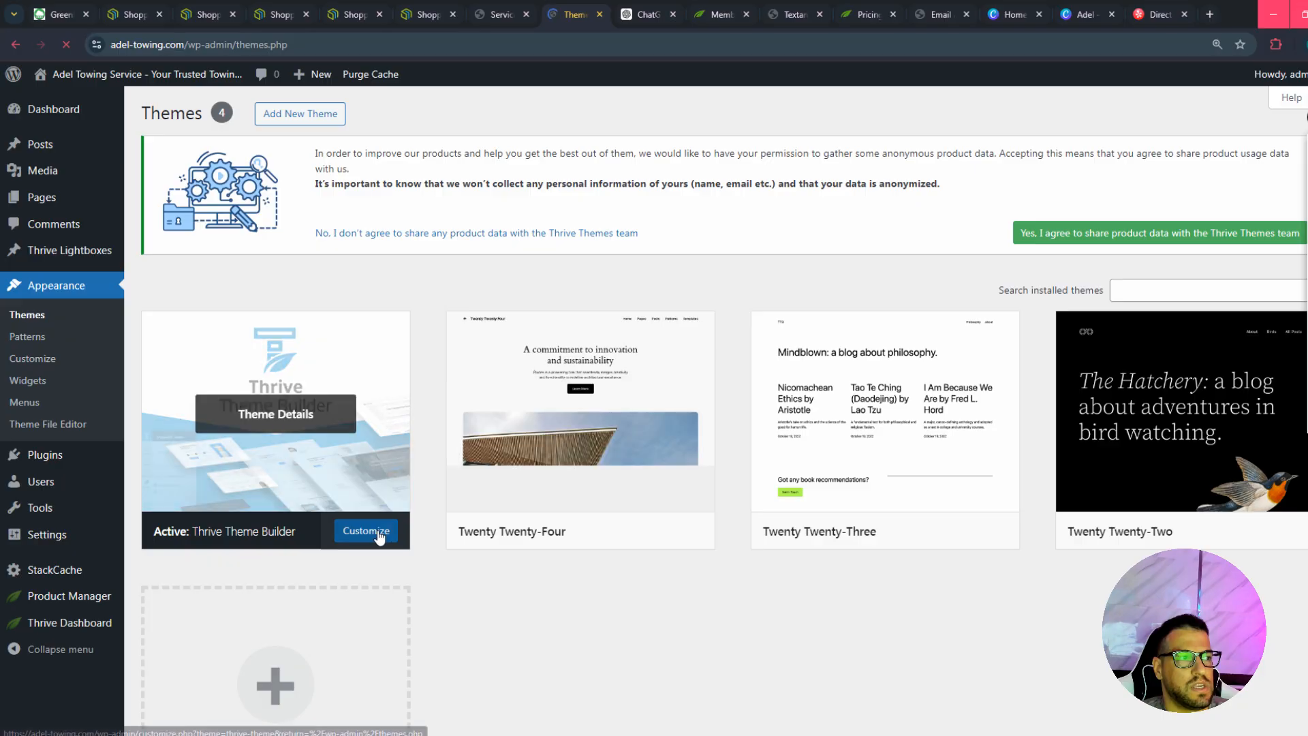
left_click(291, 422)
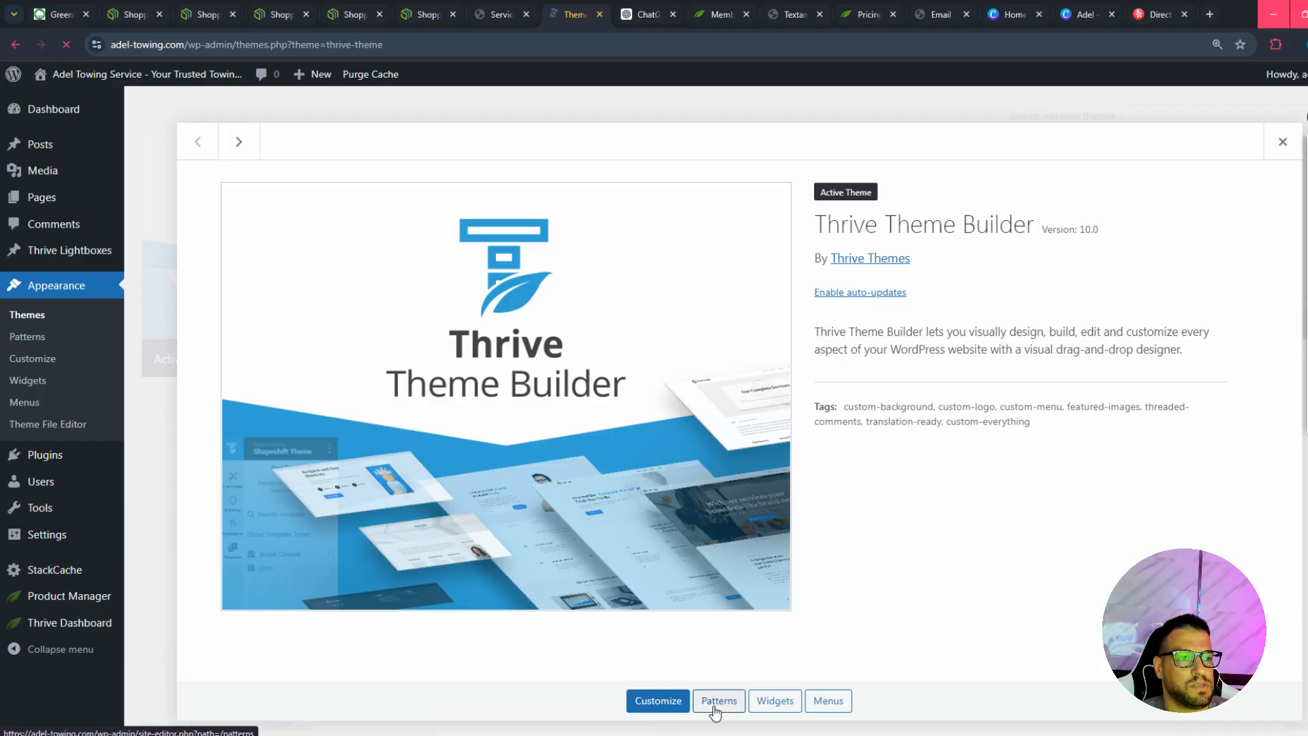
left_click(858, 300)
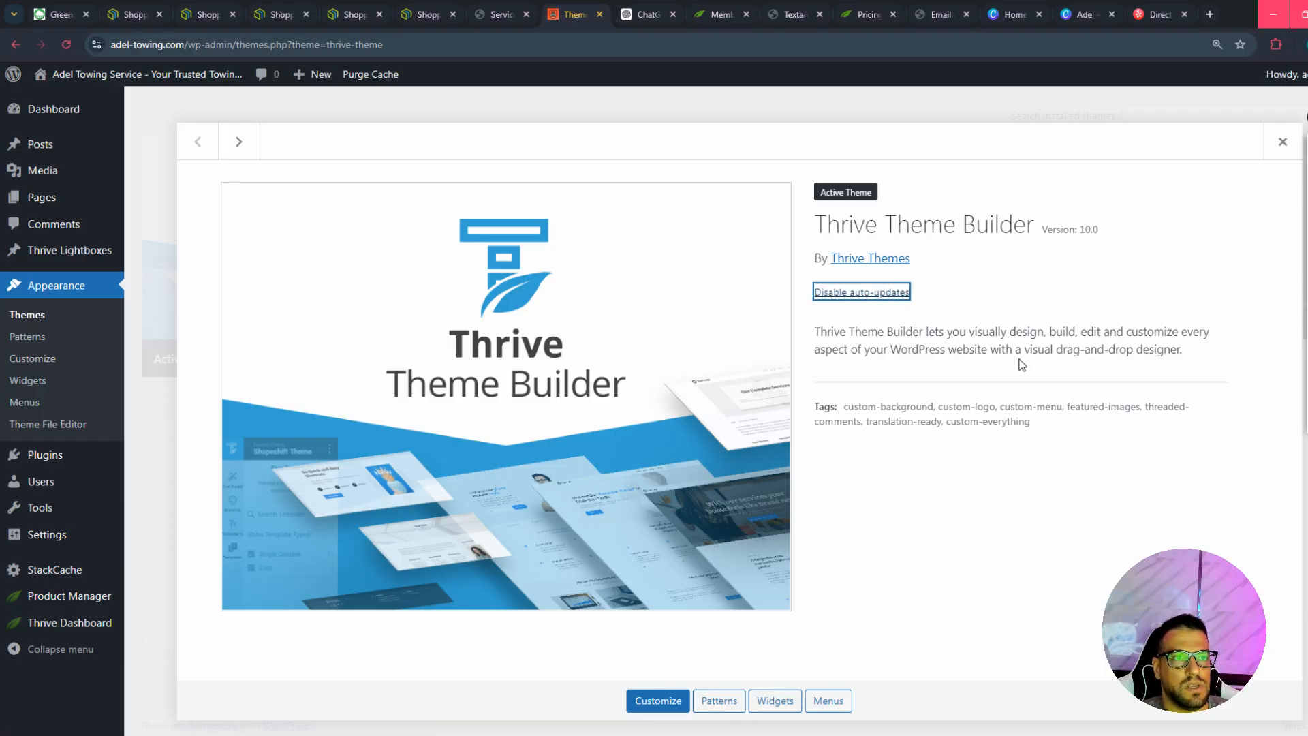
left_click(969, 294)
left_click(1282, 141)
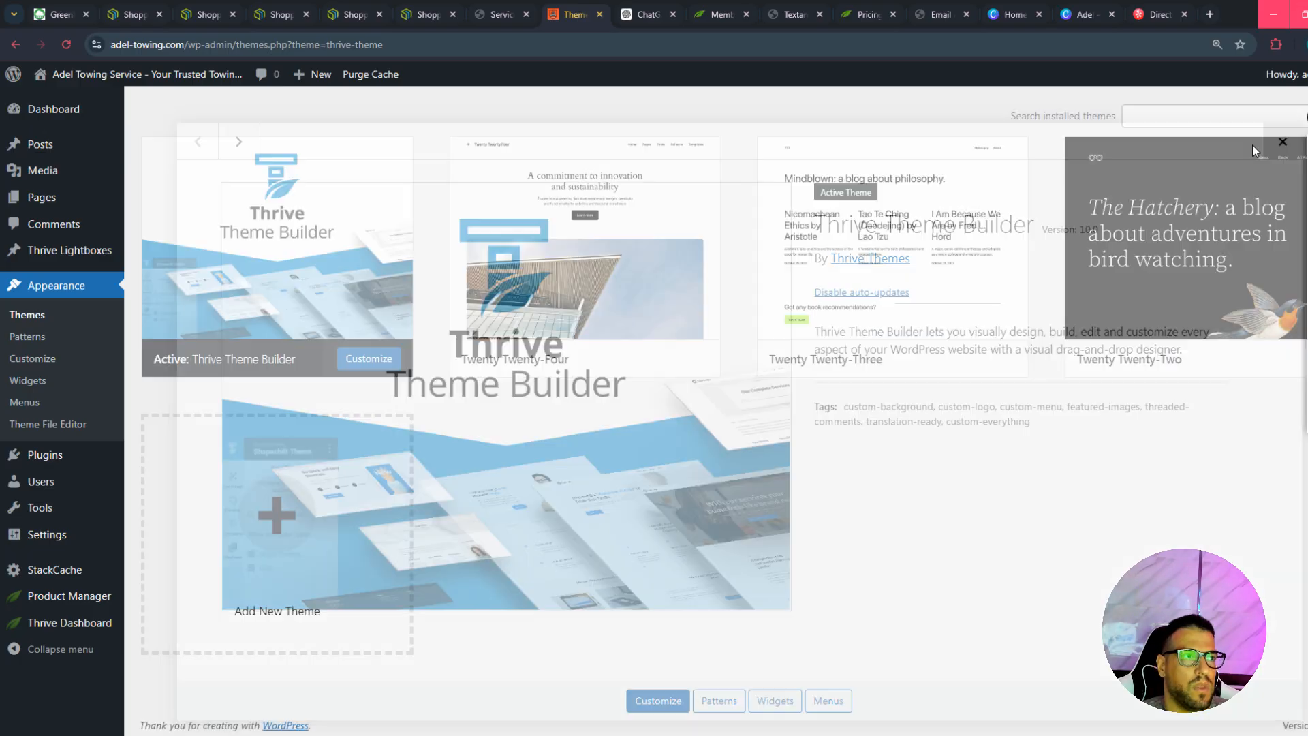
Open the Thrive Dashboard again and review the installed products and all Thrive feature cards down to Notification Manager.
mouse_move(81, 623)
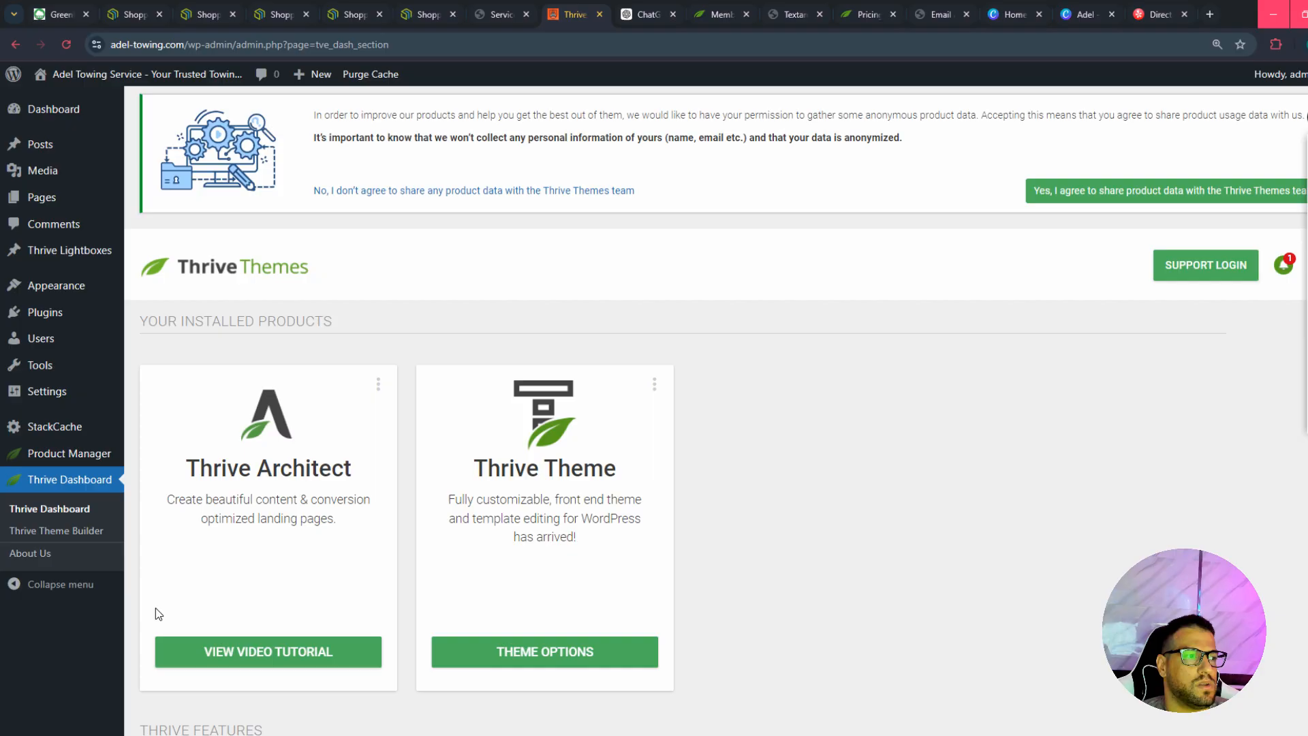
scroll(382, 596, "down", 20)
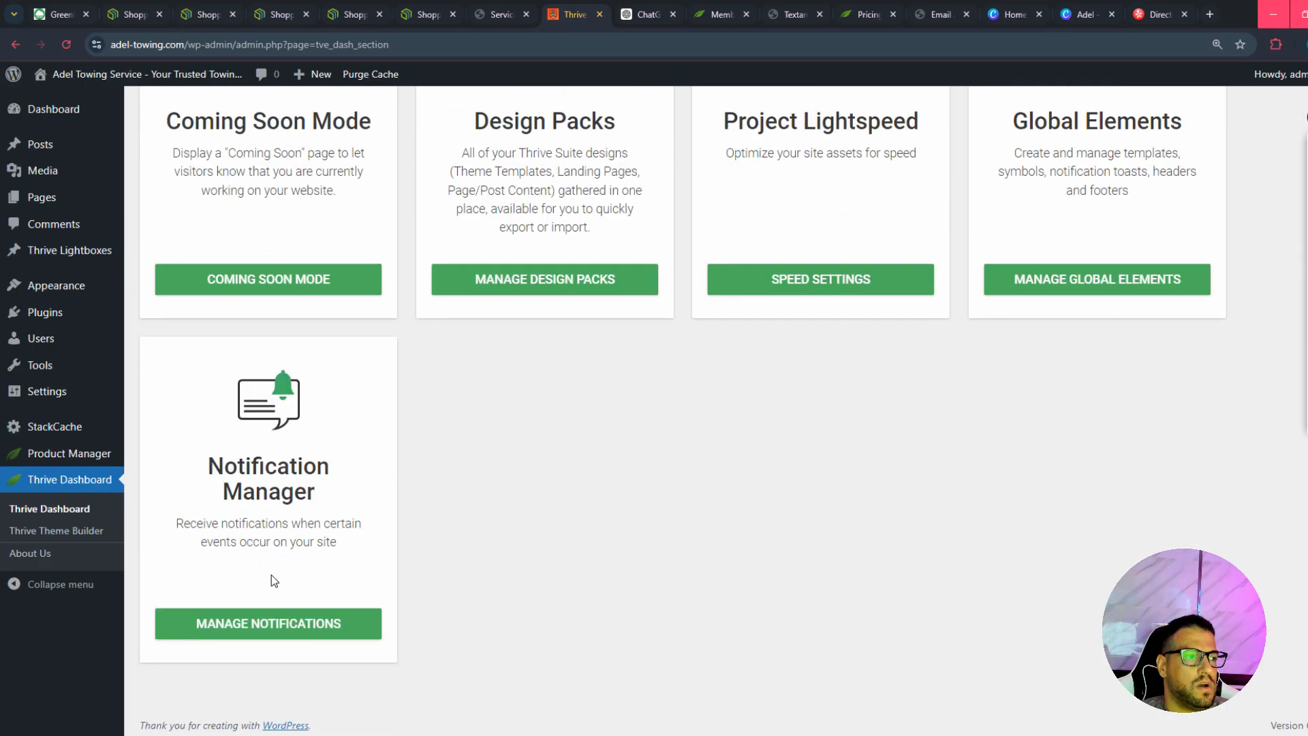
Open Thrive Theme Builder from the Thrive Dashboard and examine the themes offered, from Ommi to Kwik.
left_click(75, 534)
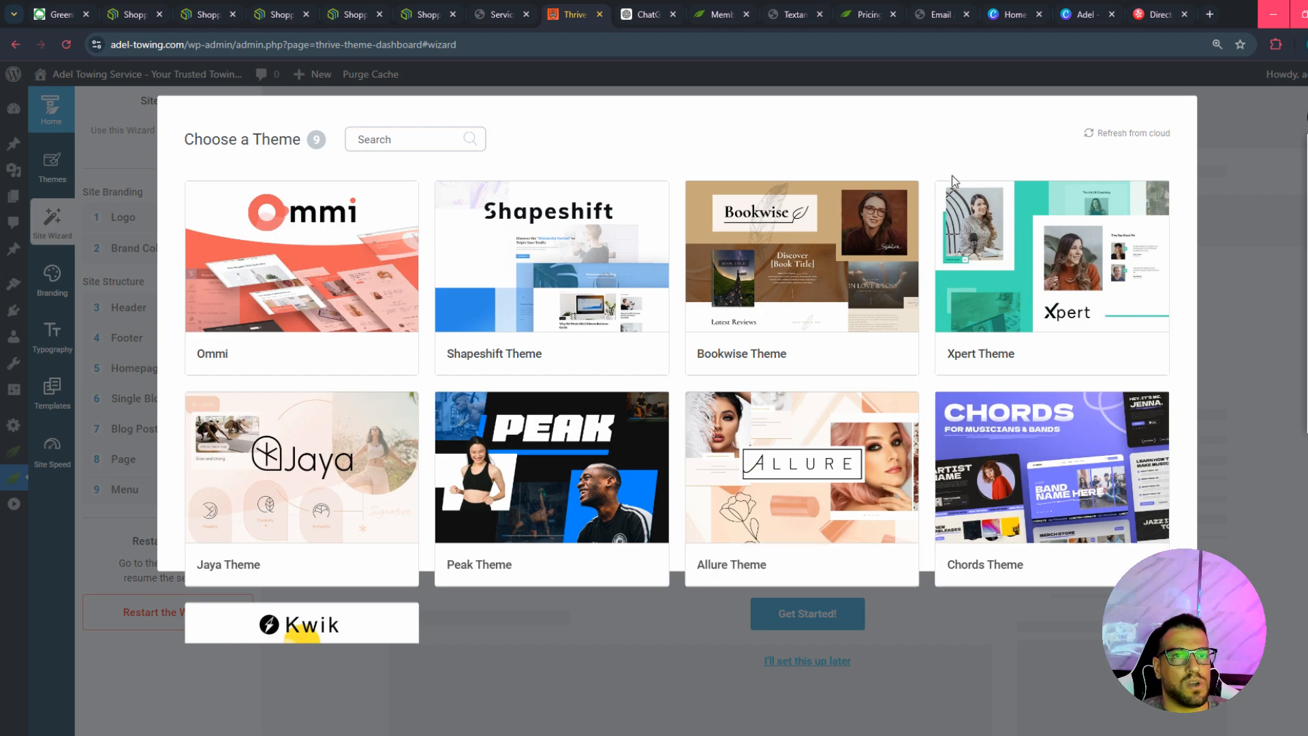
scroll(1038, 431, "down", 3)
scroll(923, 483, "up", 3)
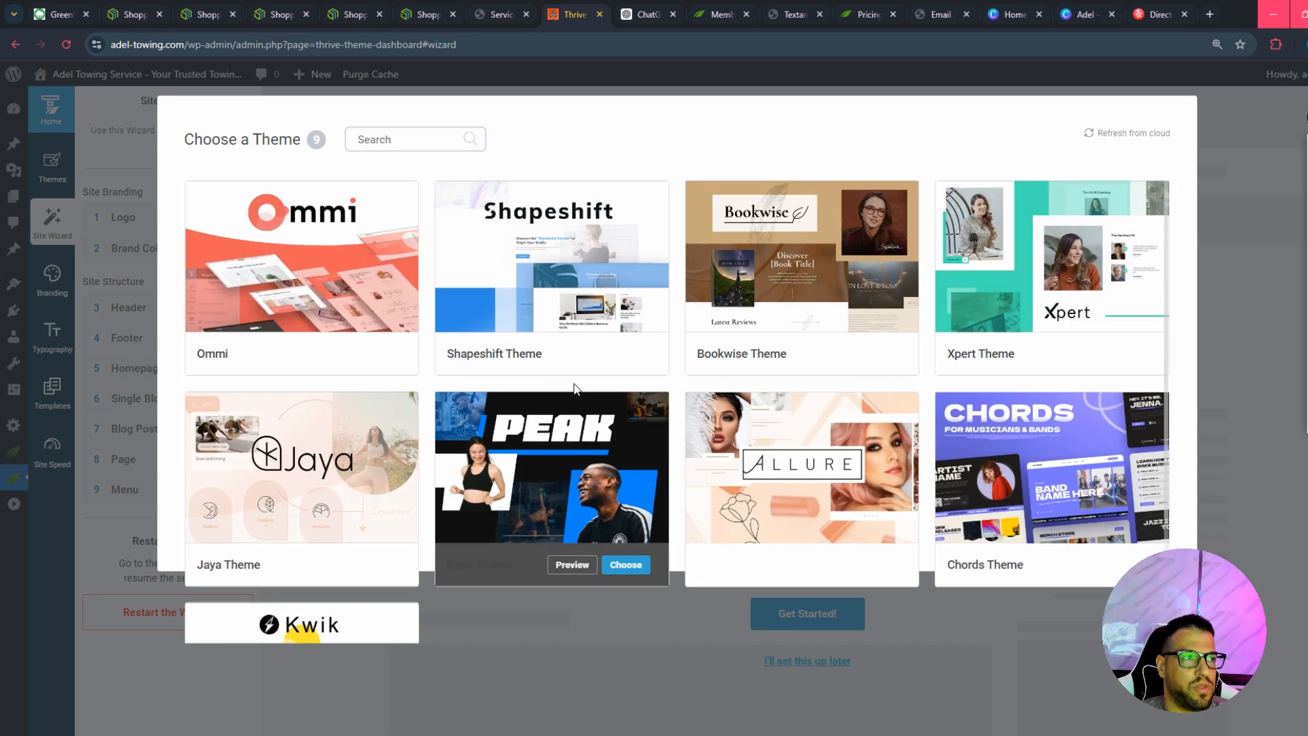
scroll(1007, 316, "down", 3)
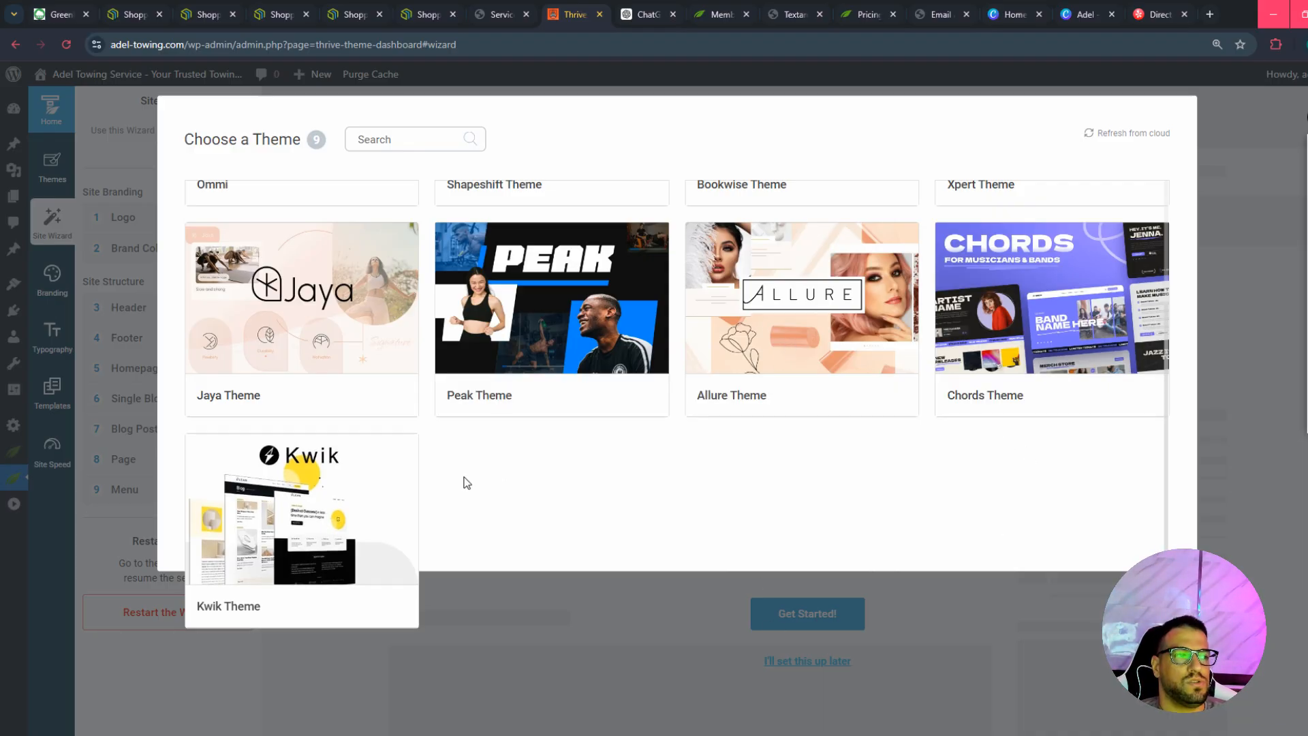
scroll(488, 470, "up", 3)
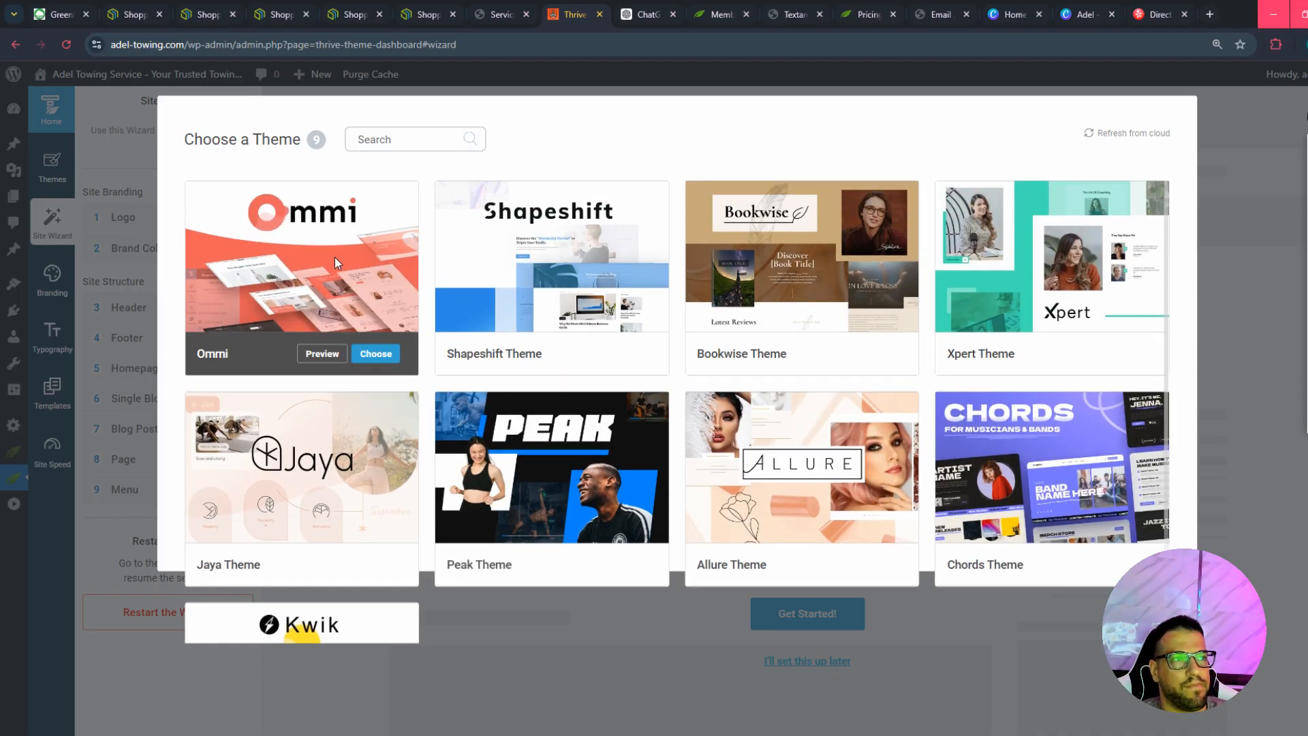
scroll(1023, 293, "down", 2)
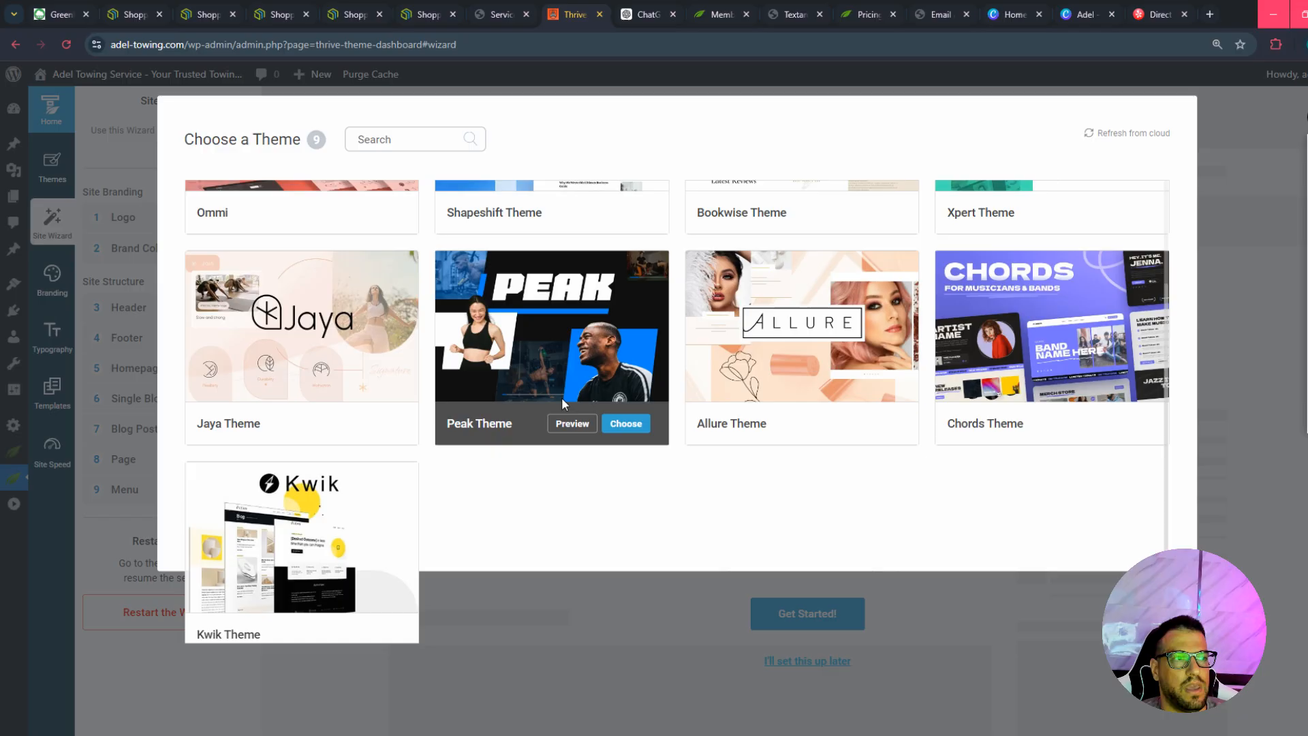
scroll(498, 415, "up", 2)
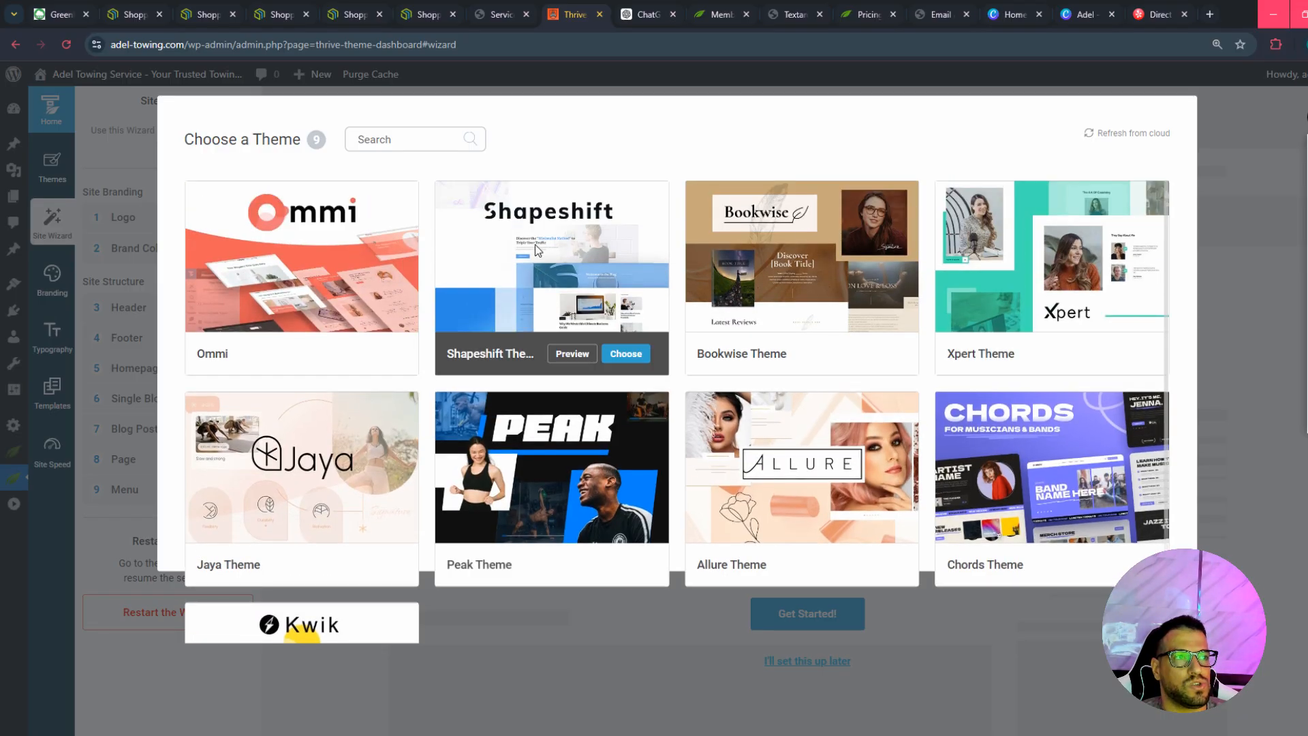
scroll(1090, 306, "down", 2)
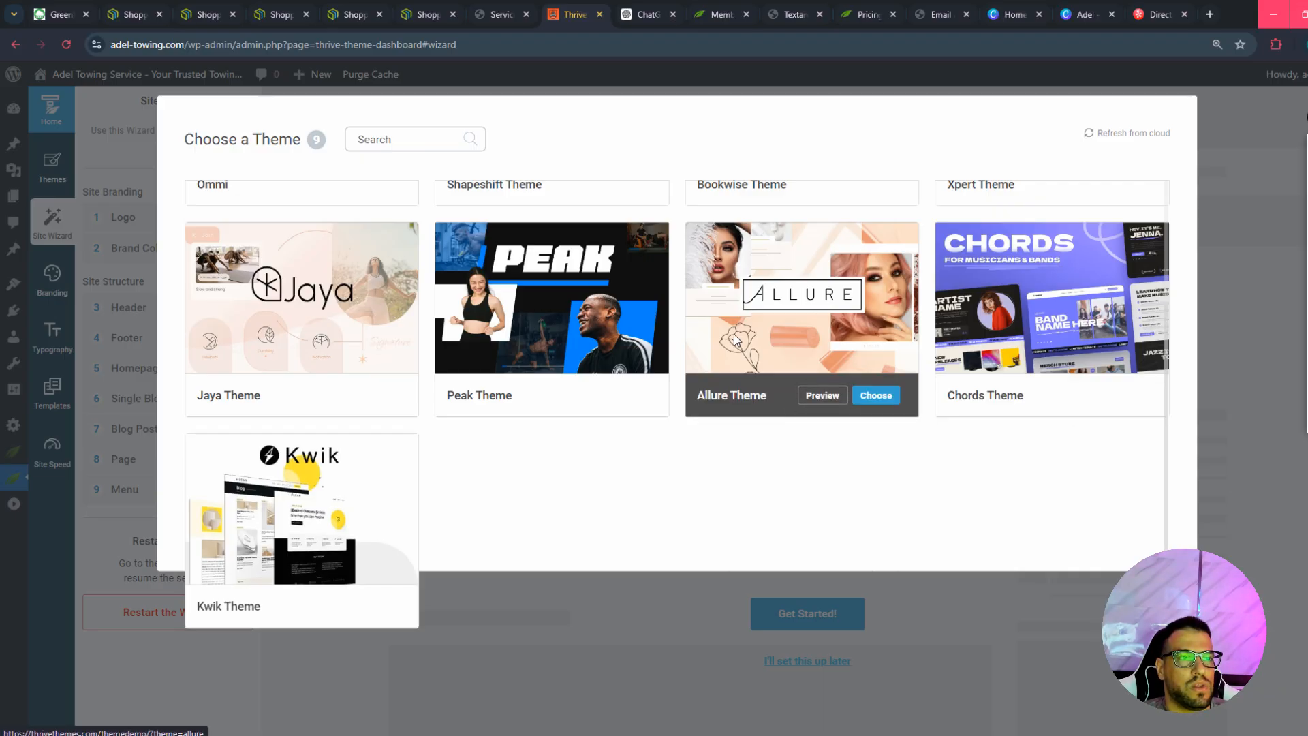
Move the Theme Builder and ChatGPT pages out of the crowded browser window into one separate window and return to the theme chooser.
left_click_drag(574, 19, 590, 145)
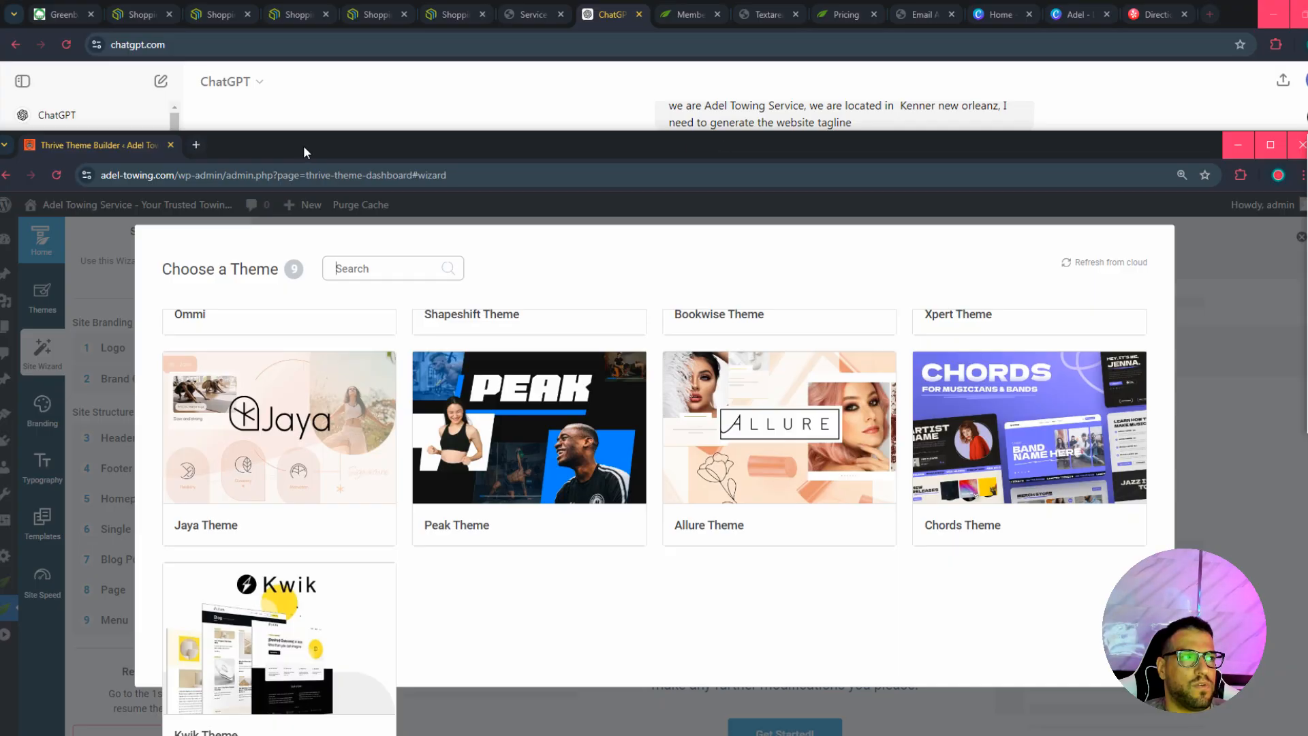
left_click_drag(603, 8, 770, 339)
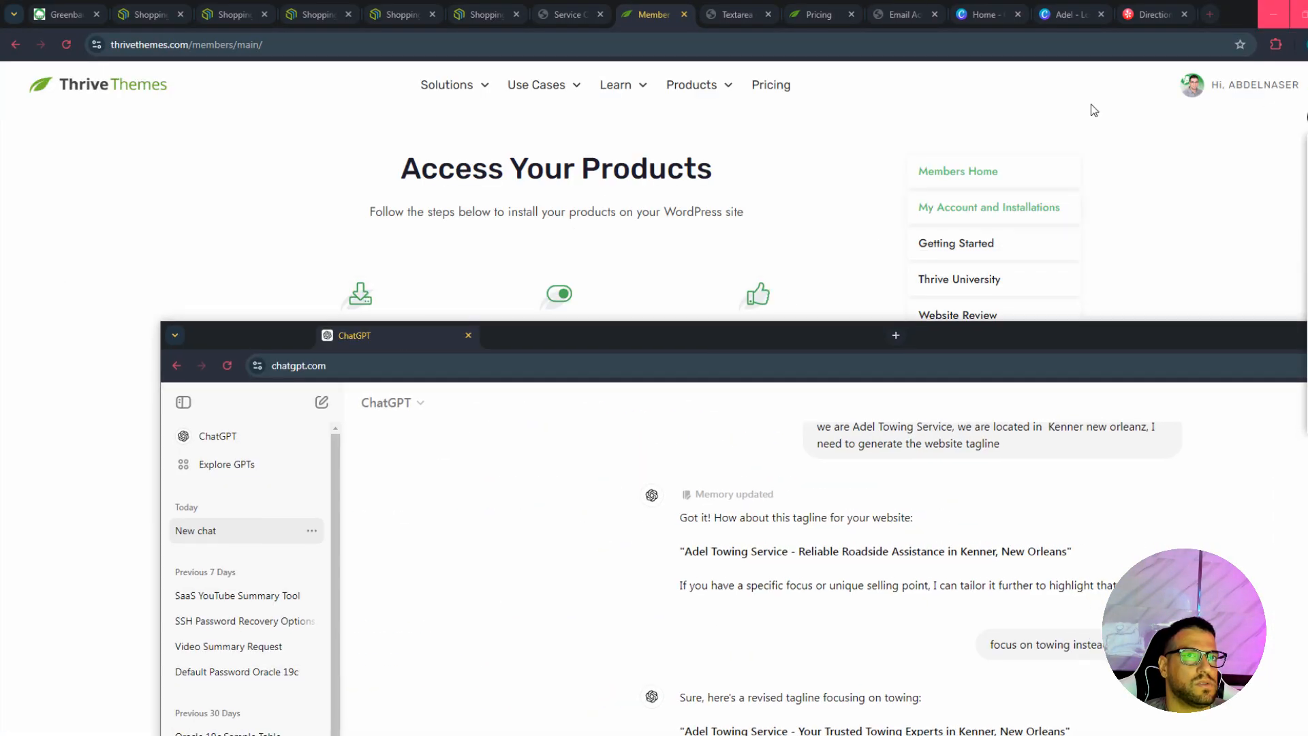
left_click(1273, 14)
left_click_drag(263, 342, 252, 146)
double_click(466, 152)
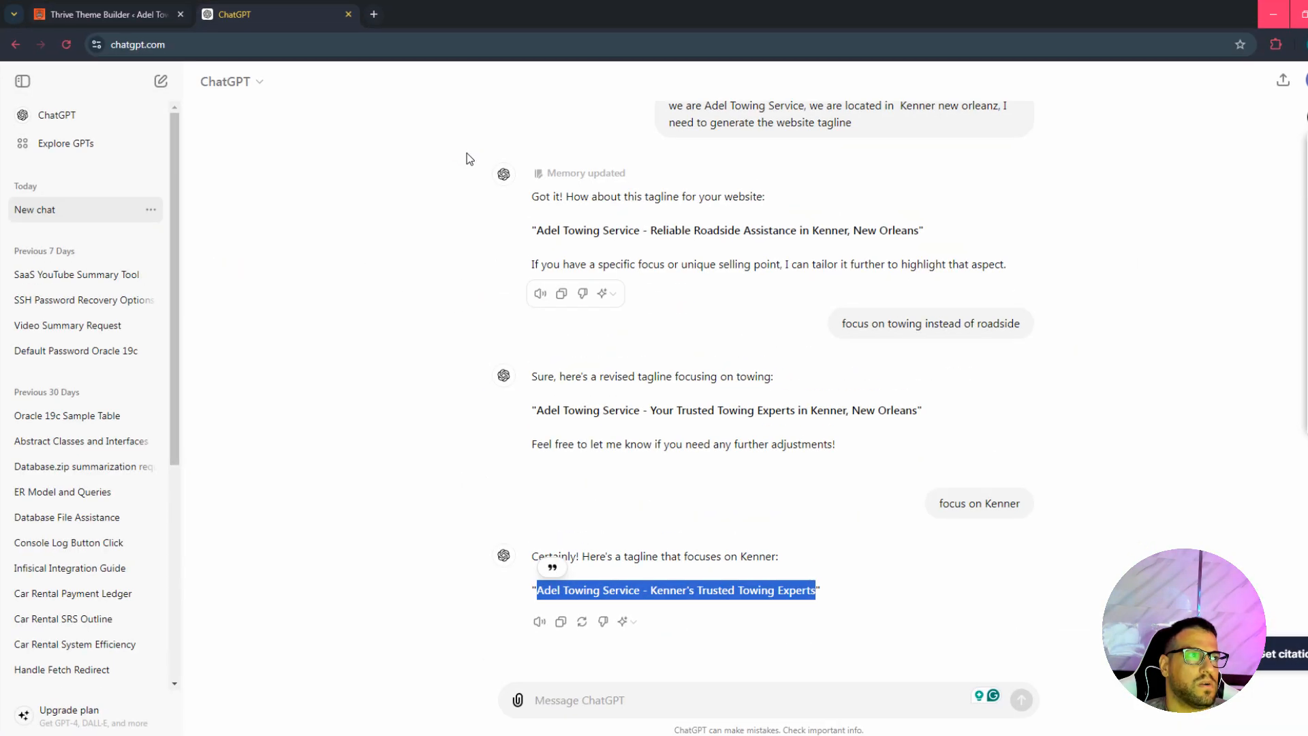
left_click(92, 15)
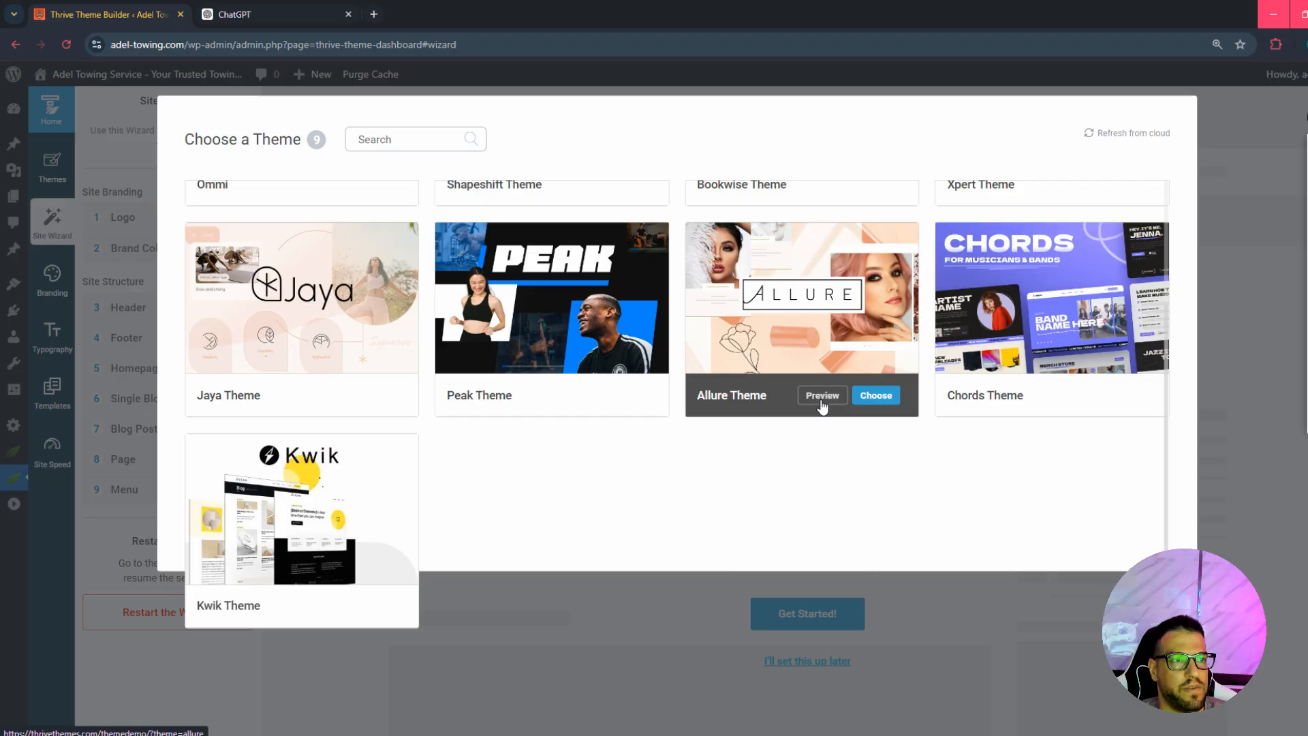
Open the demo previews of the Allure and Chords themes from the theme chooser.
left_click(817, 397)
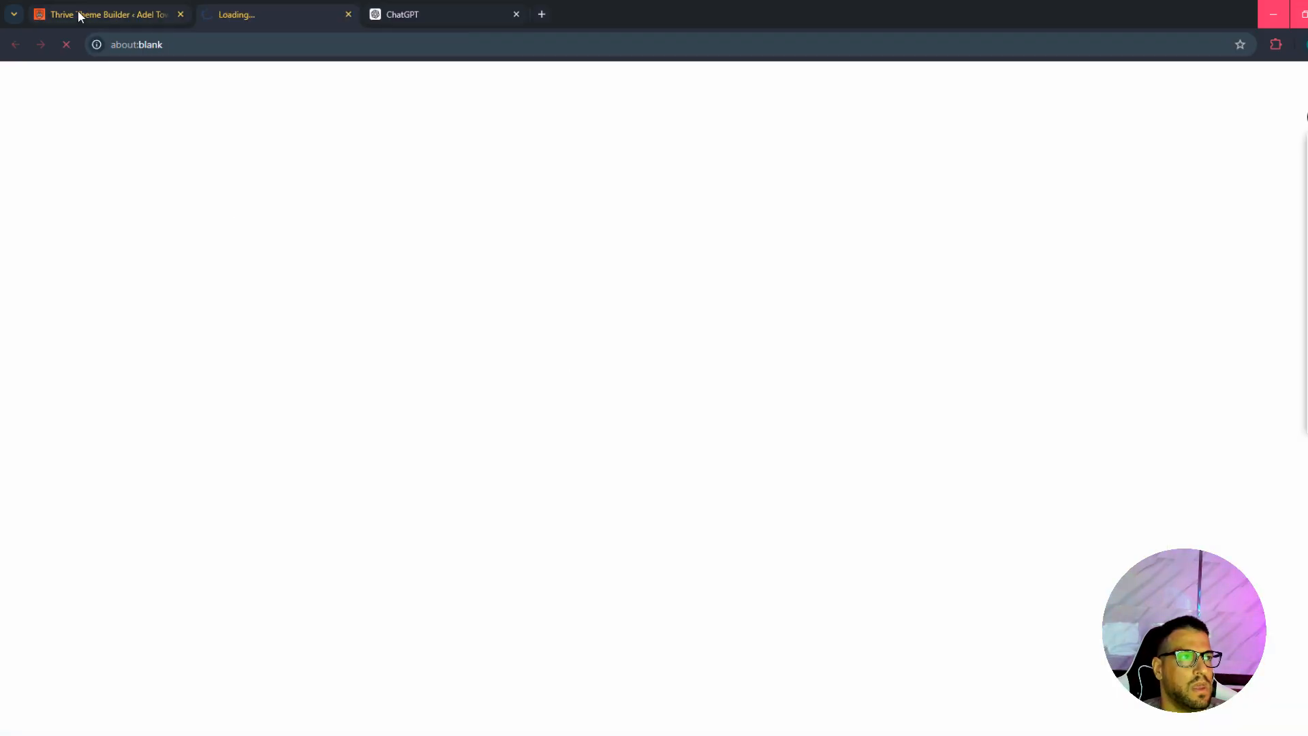
left_click(80, 15)
mouse_move(1065, 417)
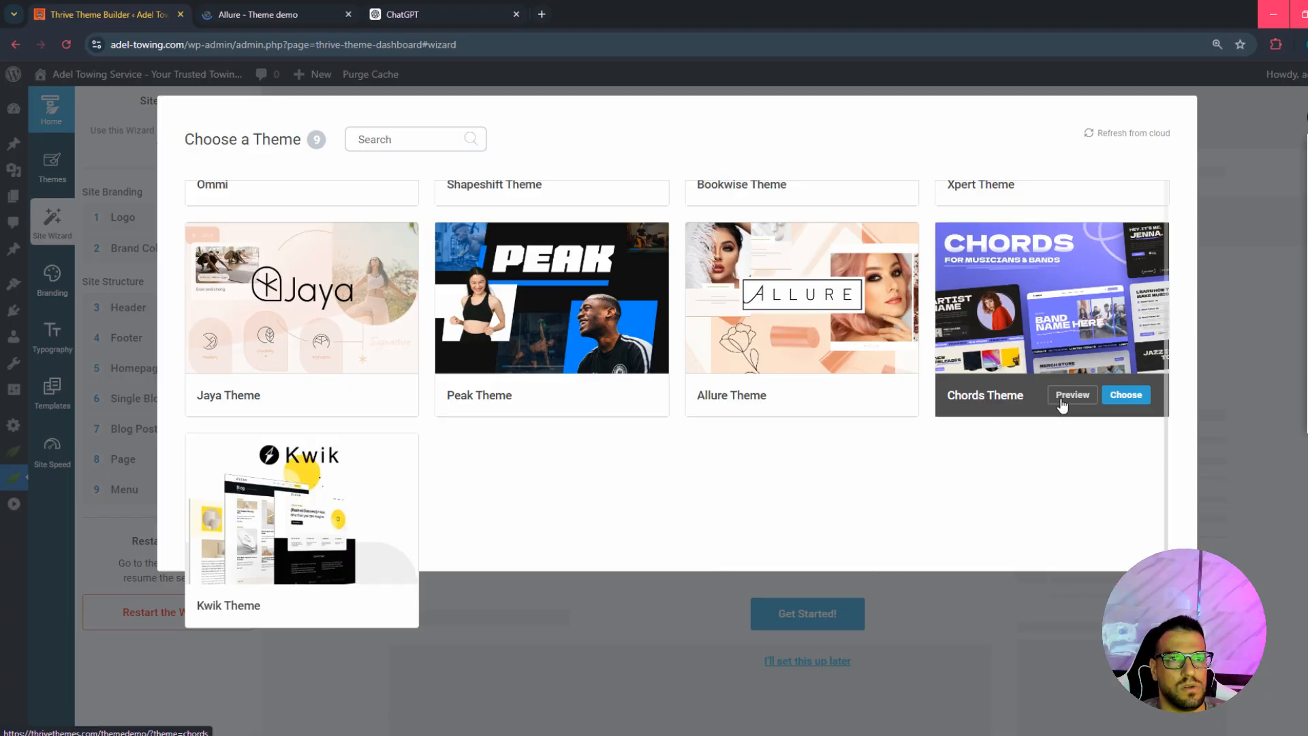
left_click(1061, 401)
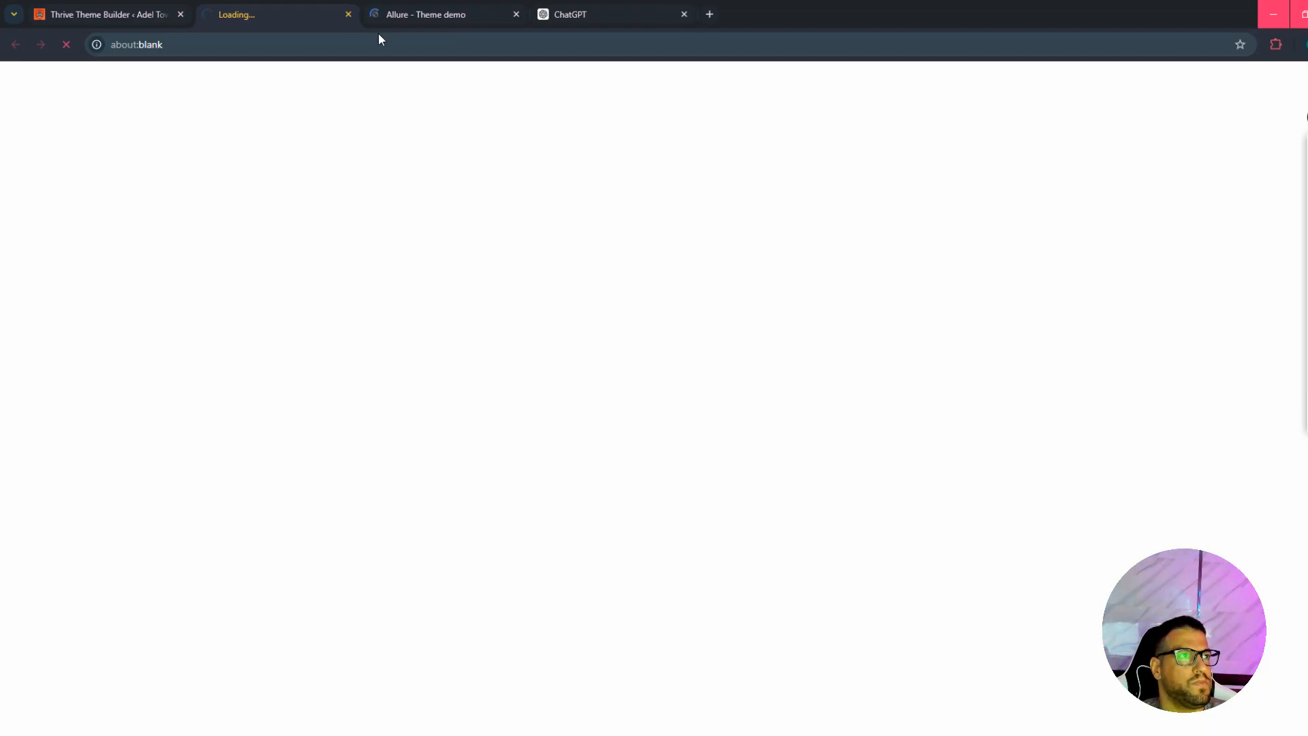
Examine the Allure theme demo, including its homepage variants, product sections, testimonials and footer.
left_click(388, 14)
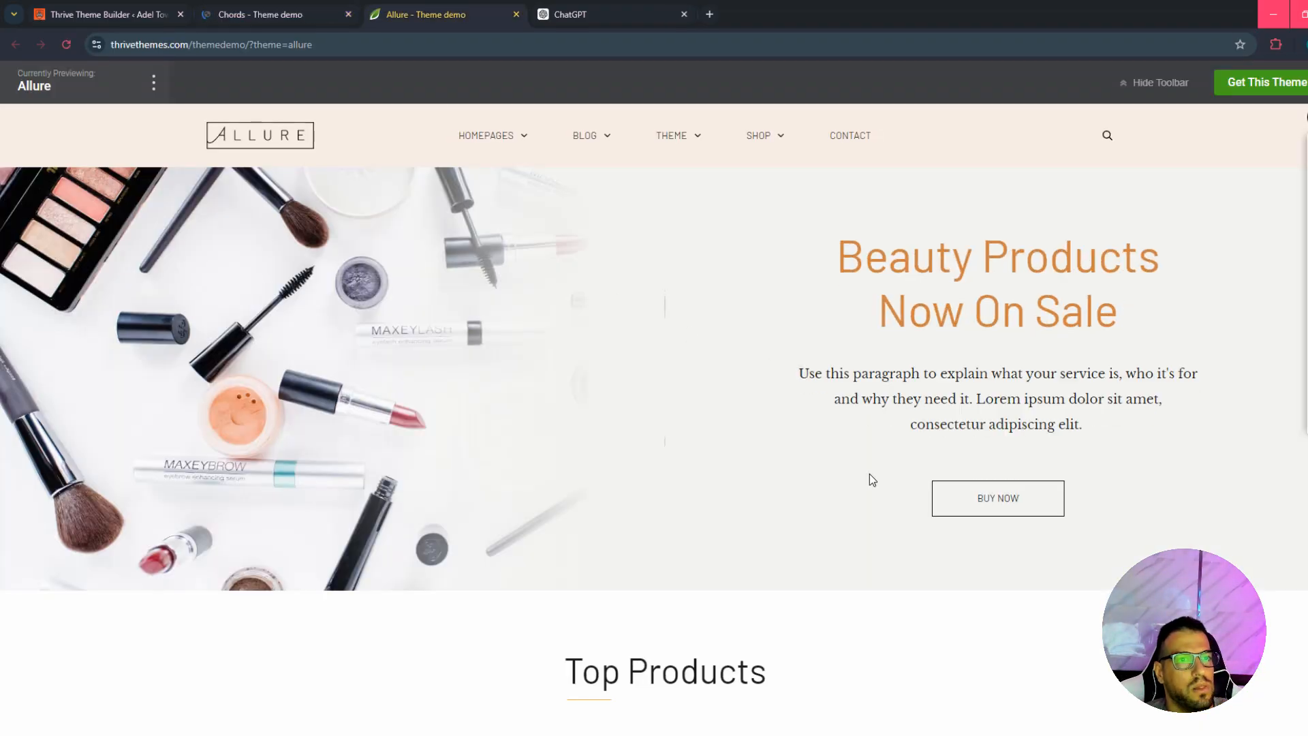
scroll(869, 473, "down", 18)
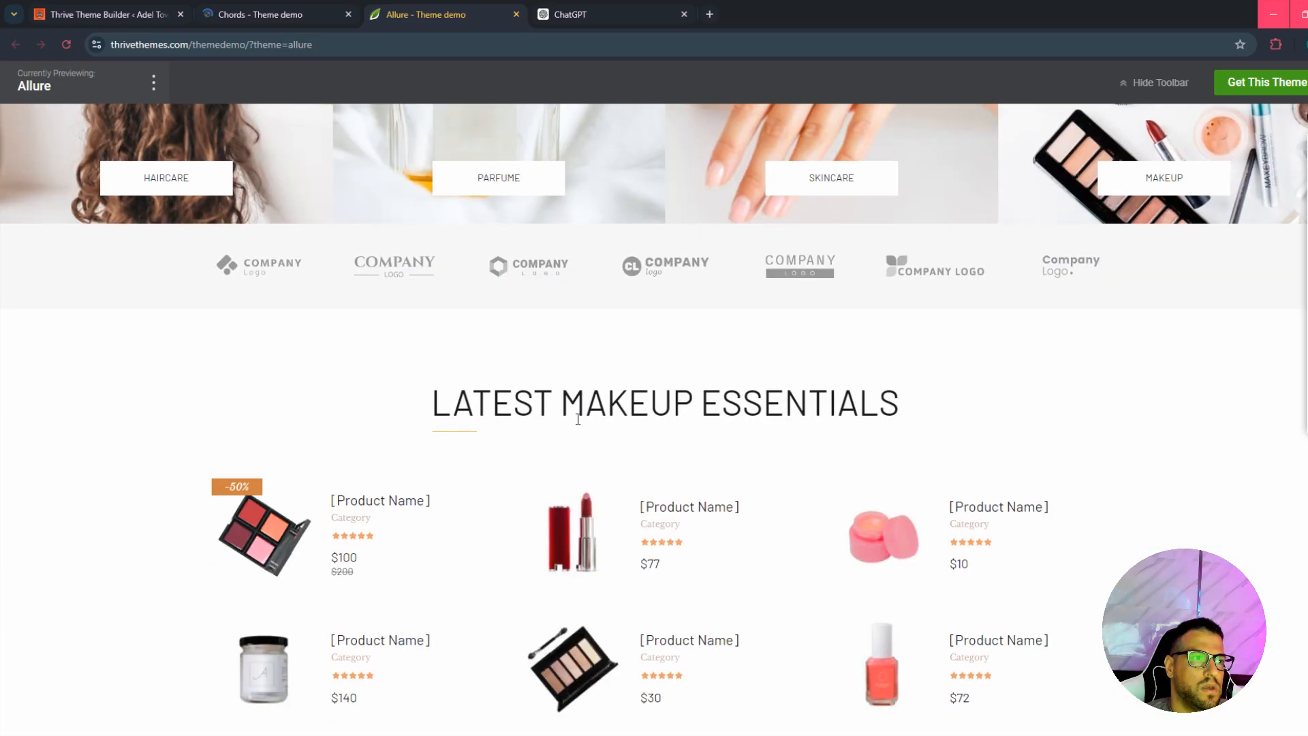
scroll(578, 419, "down", 15)
scroll(770, 485, "up", 5)
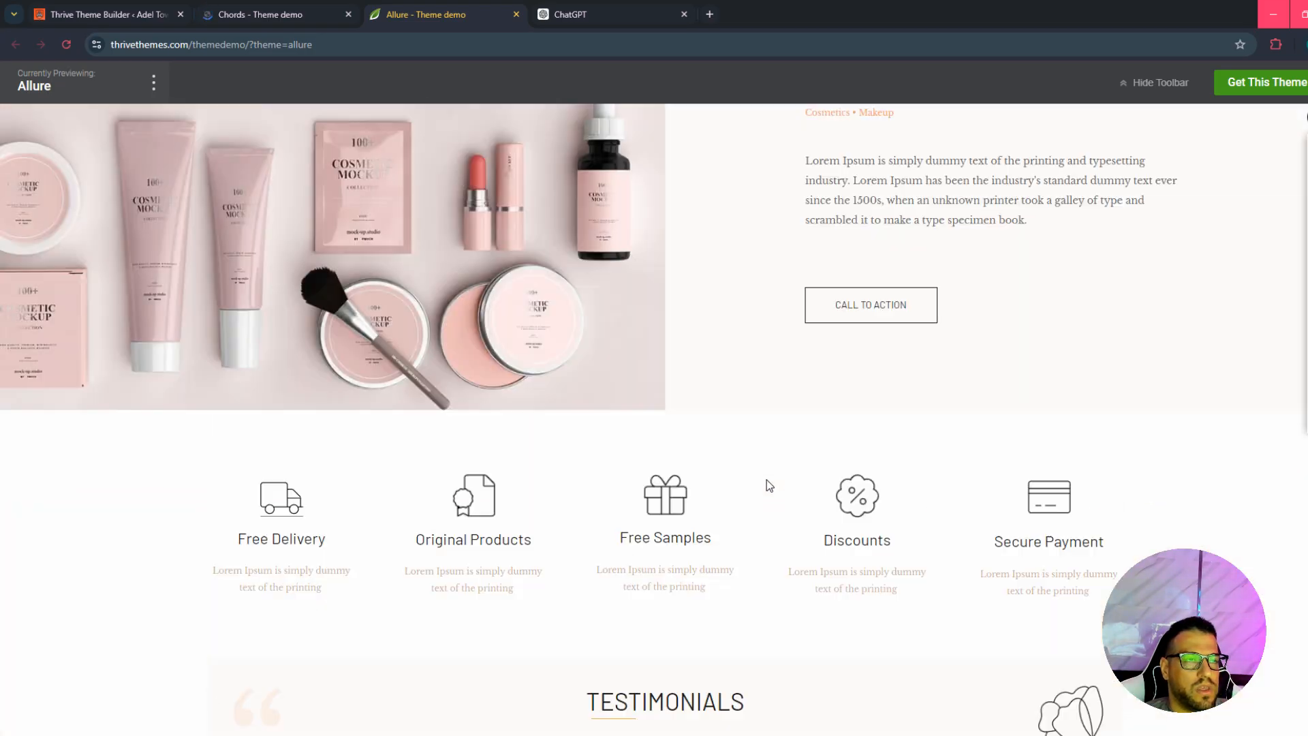
scroll(770, 486, "up", 20)
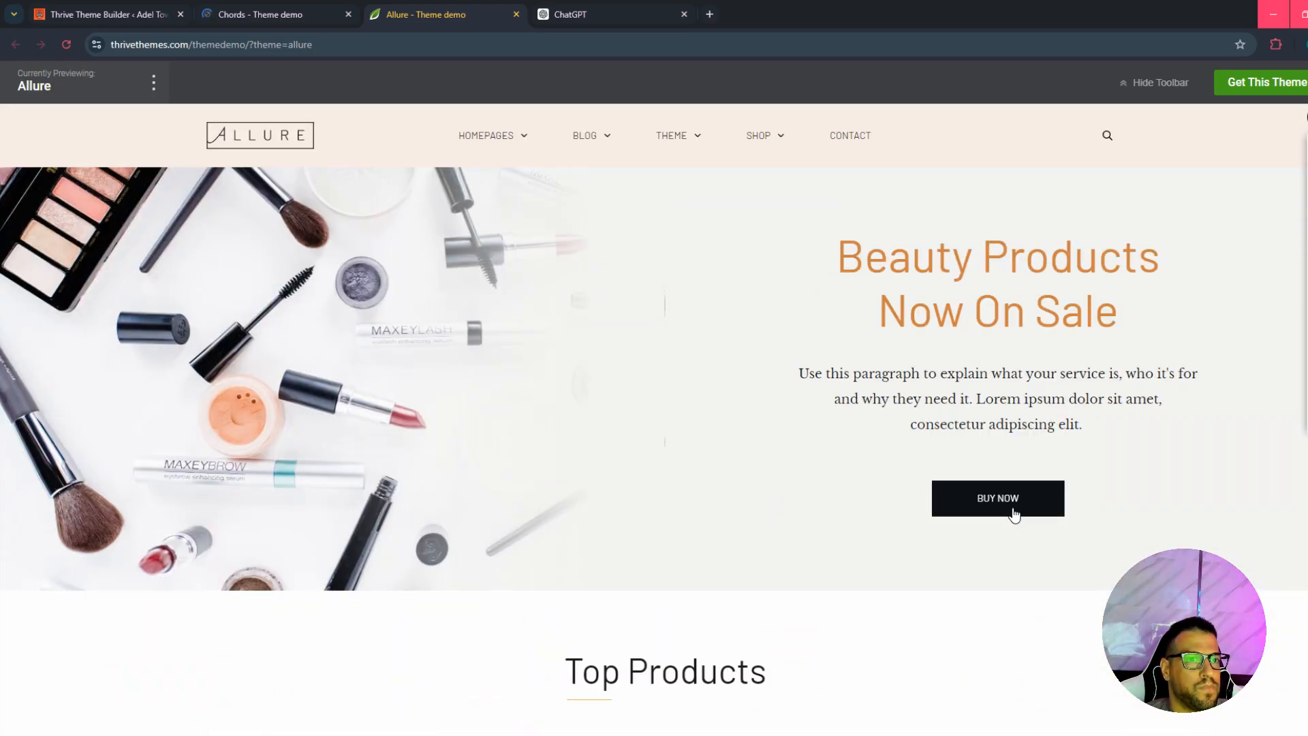
mouse_move(470, 140)
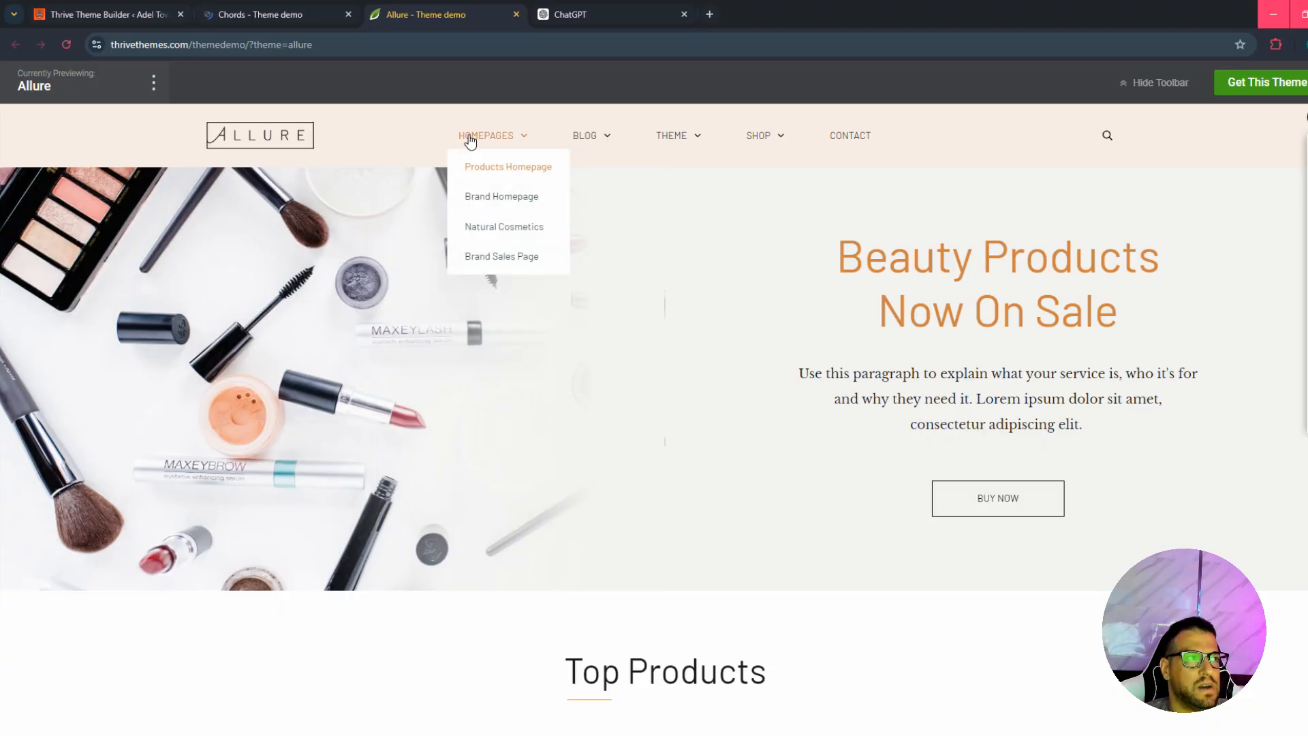
scroll(730, 447, "down", 10)
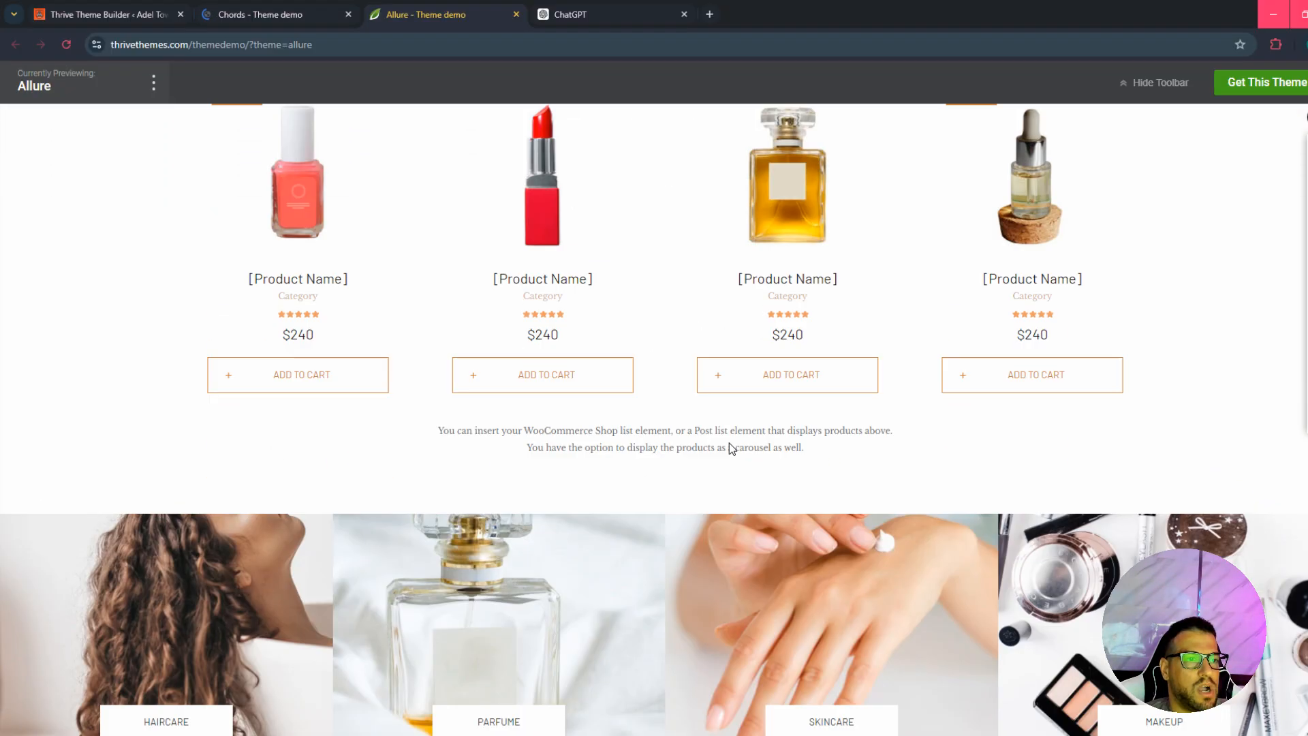
scroll(730, 447, "down", 20)
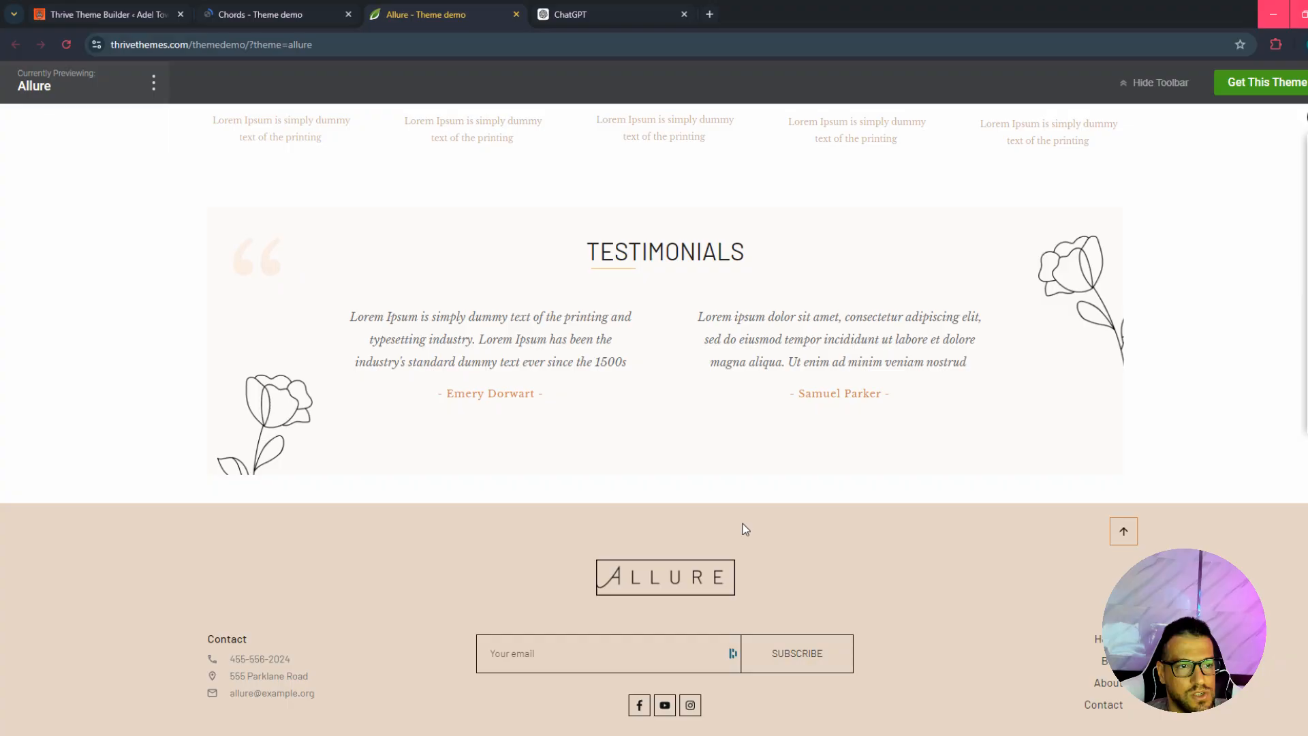
scroll(788, 531, "up", 20)
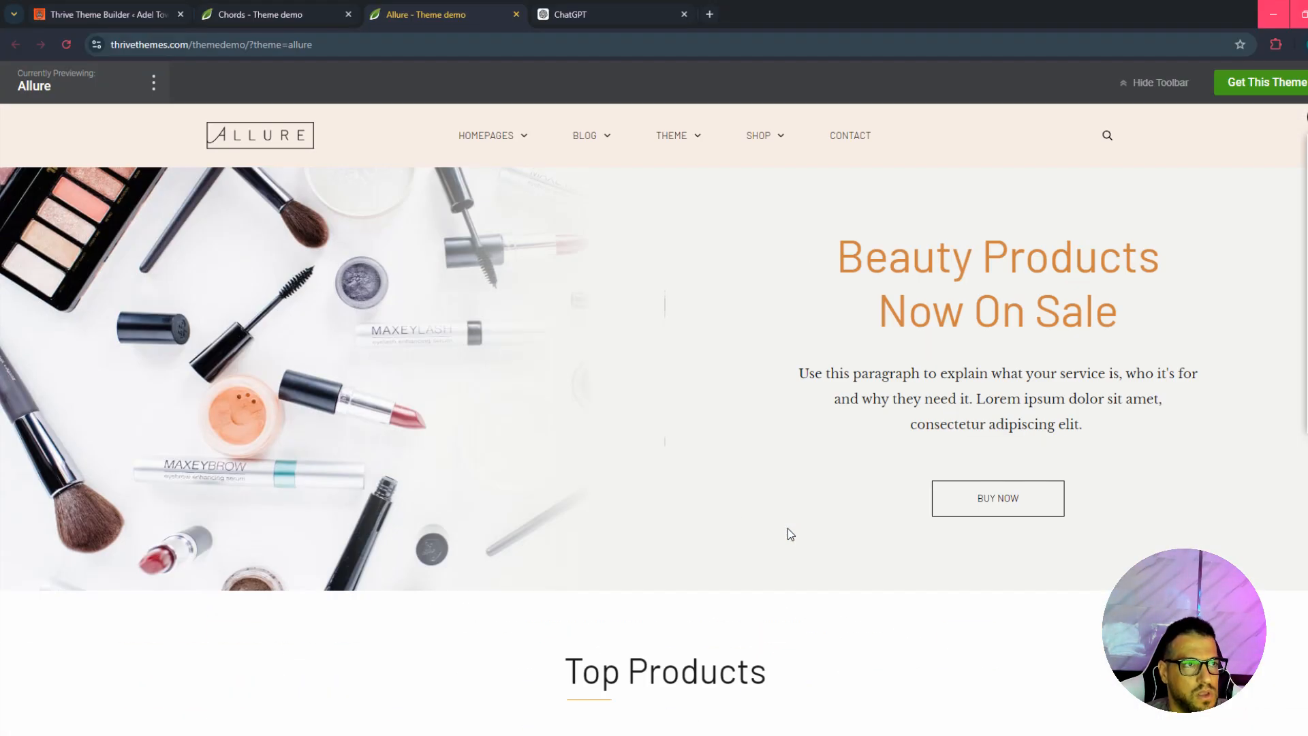
Switch to the Chords theme demo and examine its hero, tour details, shop, band, blog and newsletter sections.
left_click(295, 7)
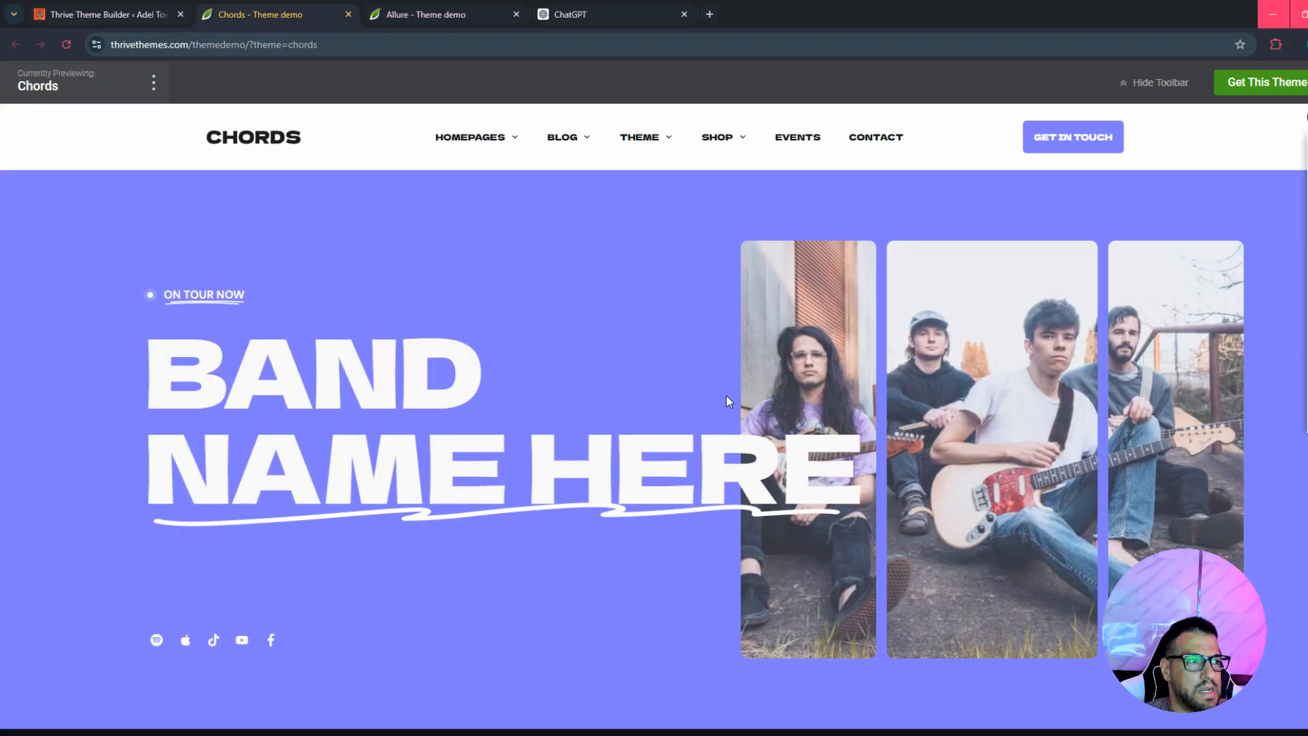
scroll(726, 395, "down", 2)
scroll(751, 449, "up", 2)
scroll(835, 330, "down", 1)
scroll(836, 330, "up", 1)
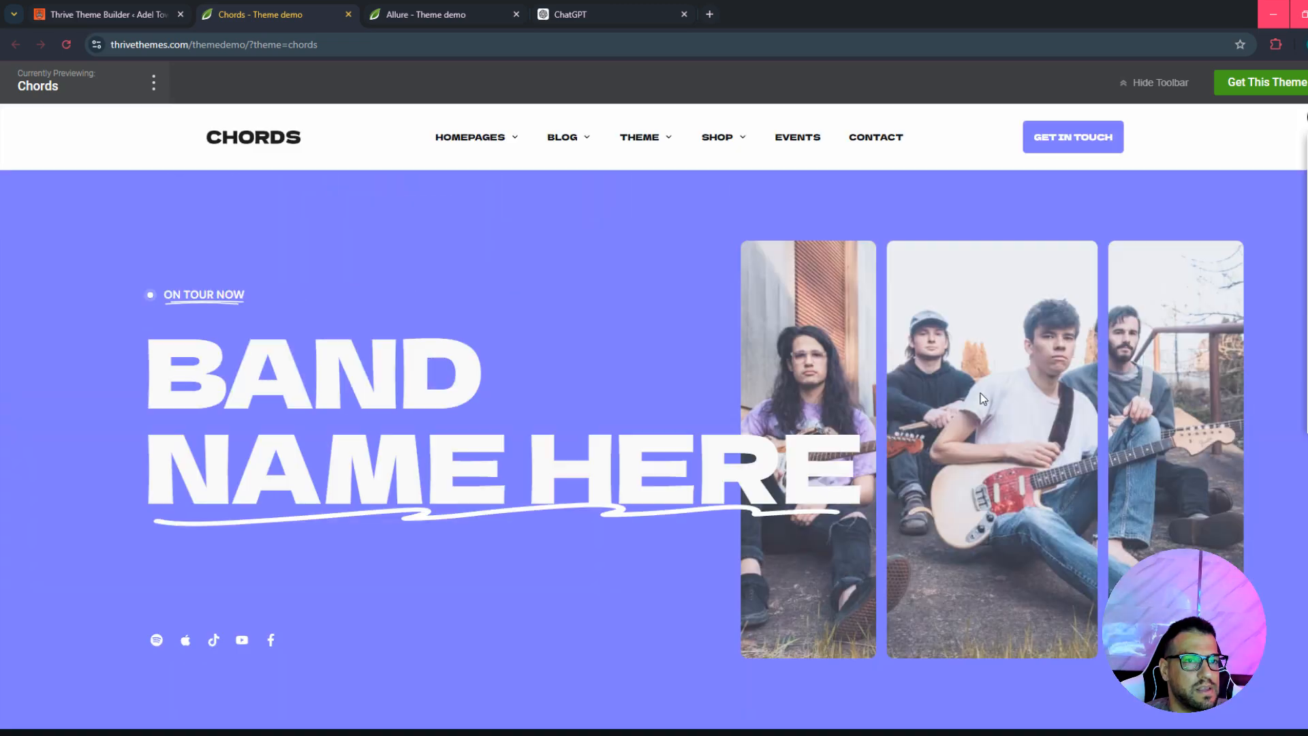
scroll(839, 348, "down", 5)
scroll(843, 373, "up", 4)
scroll(666, 327, "up", 1)
scroll(838, 406, "down", 12)
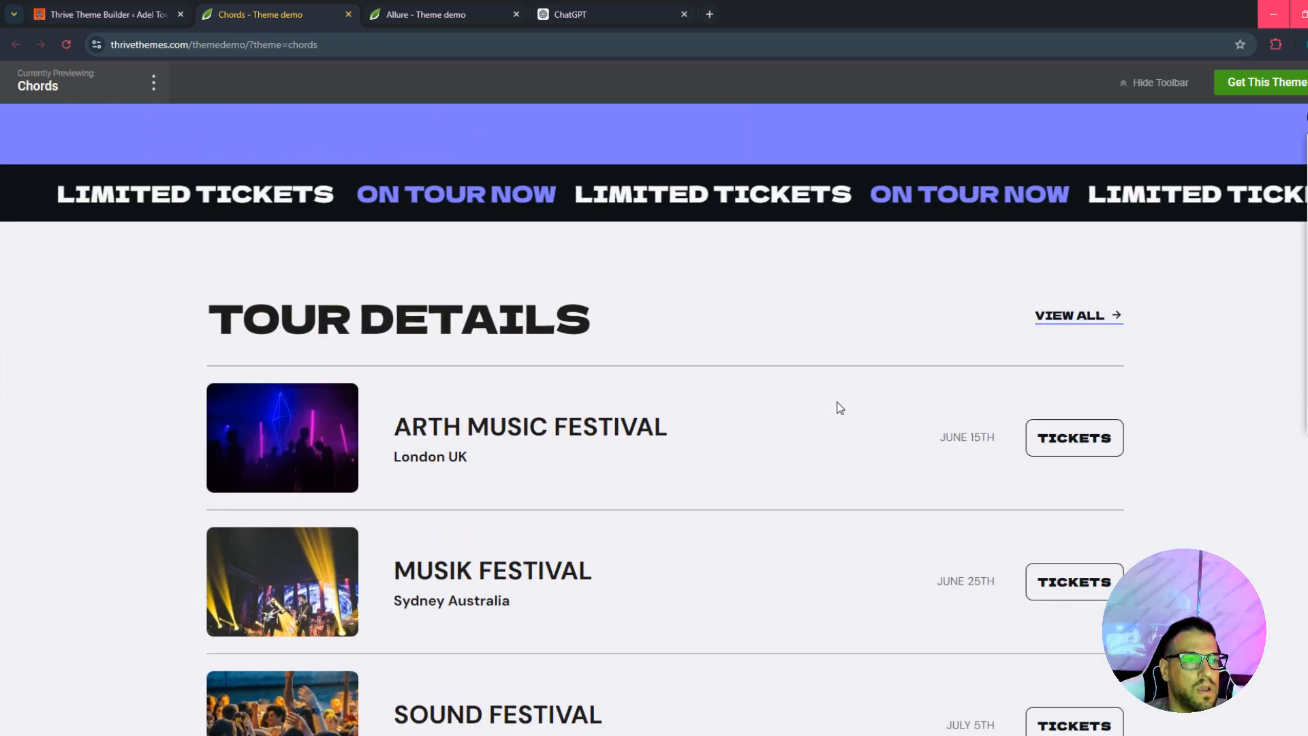
scroll(635, 393, "down", 15)
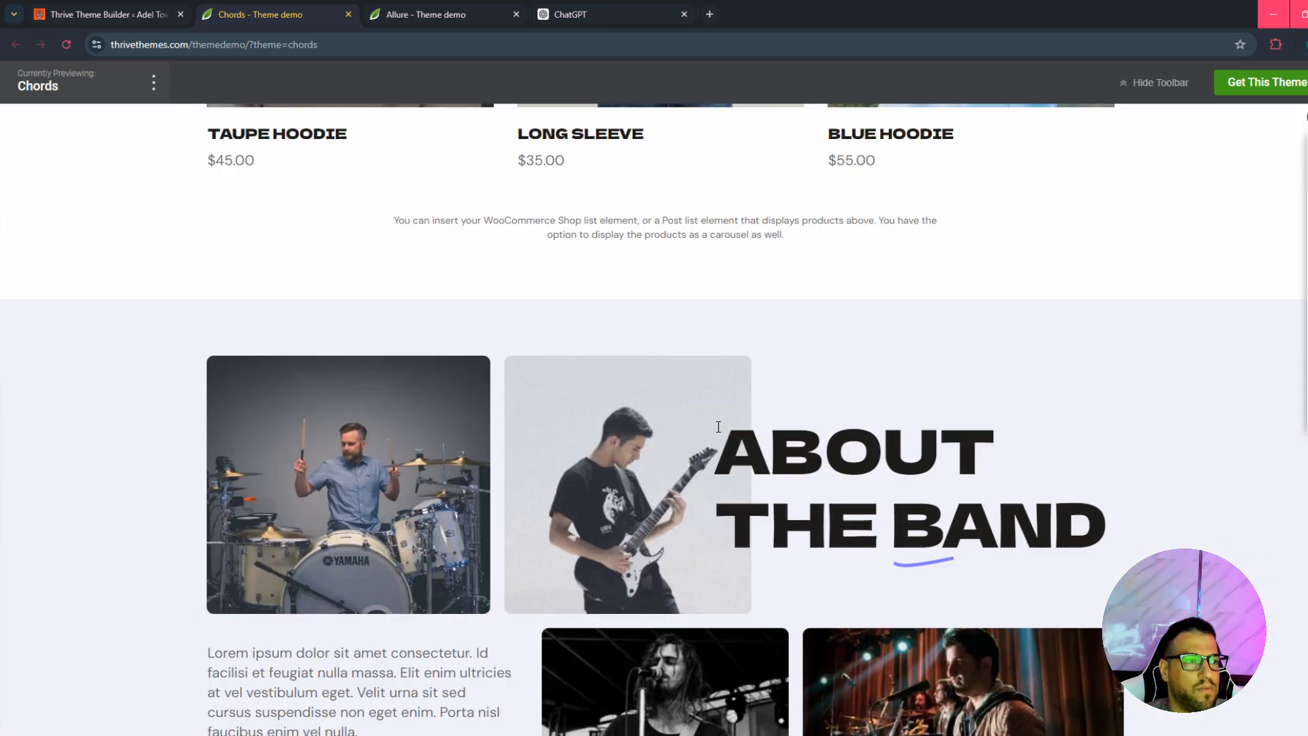
scroll(780, 431, "down", 12)
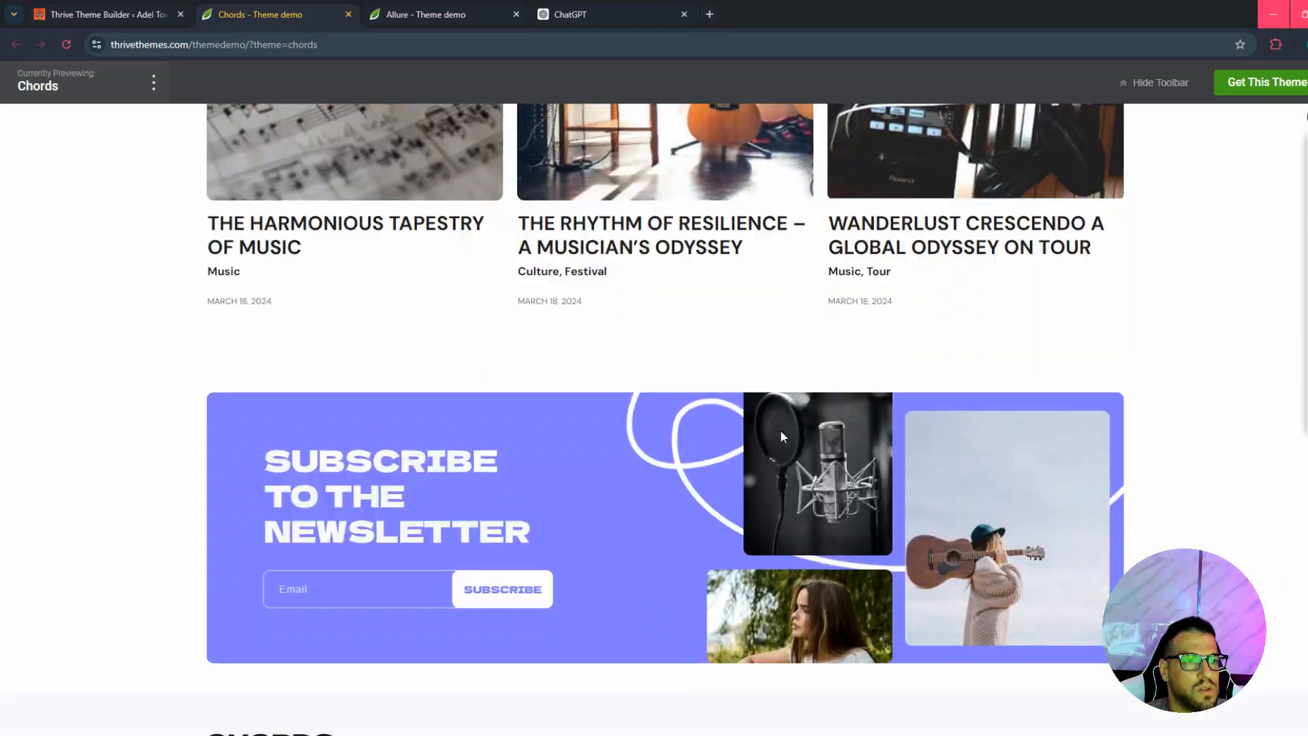
scroll(784, 437, "up", 20)
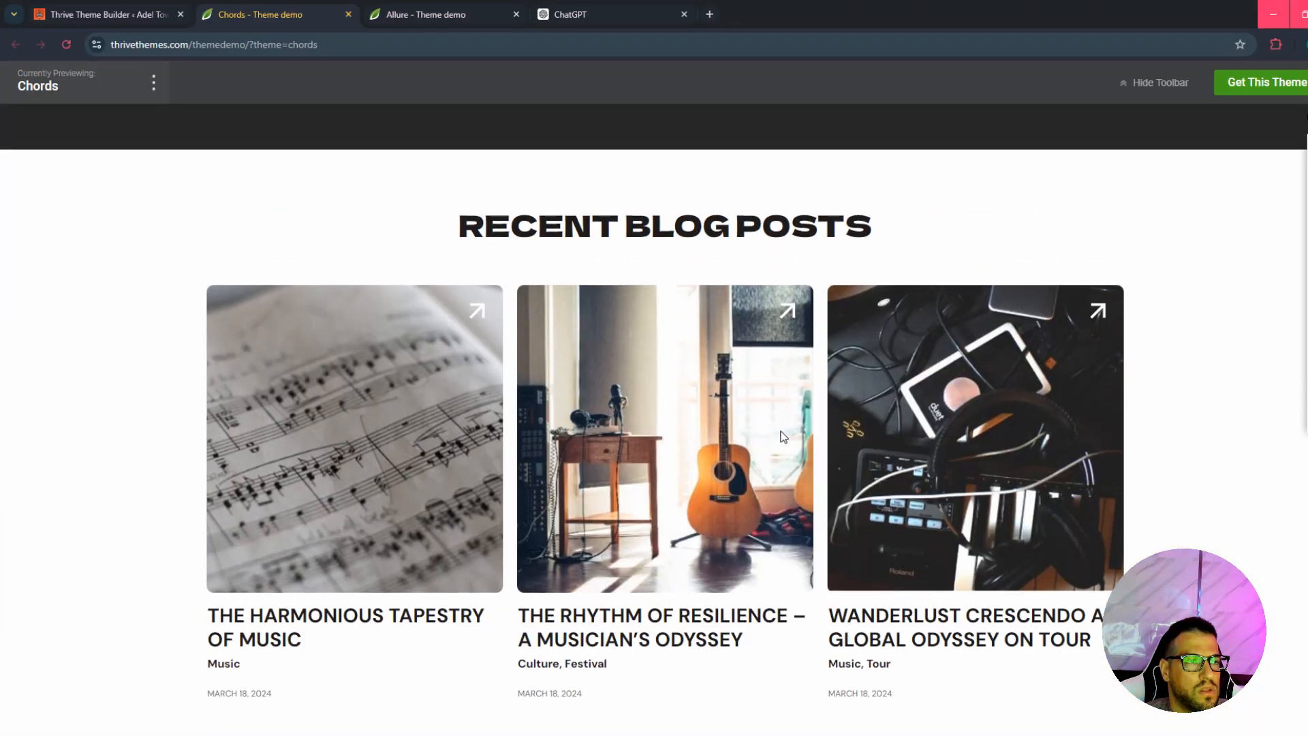
scroll(783, 437, "up", 20)
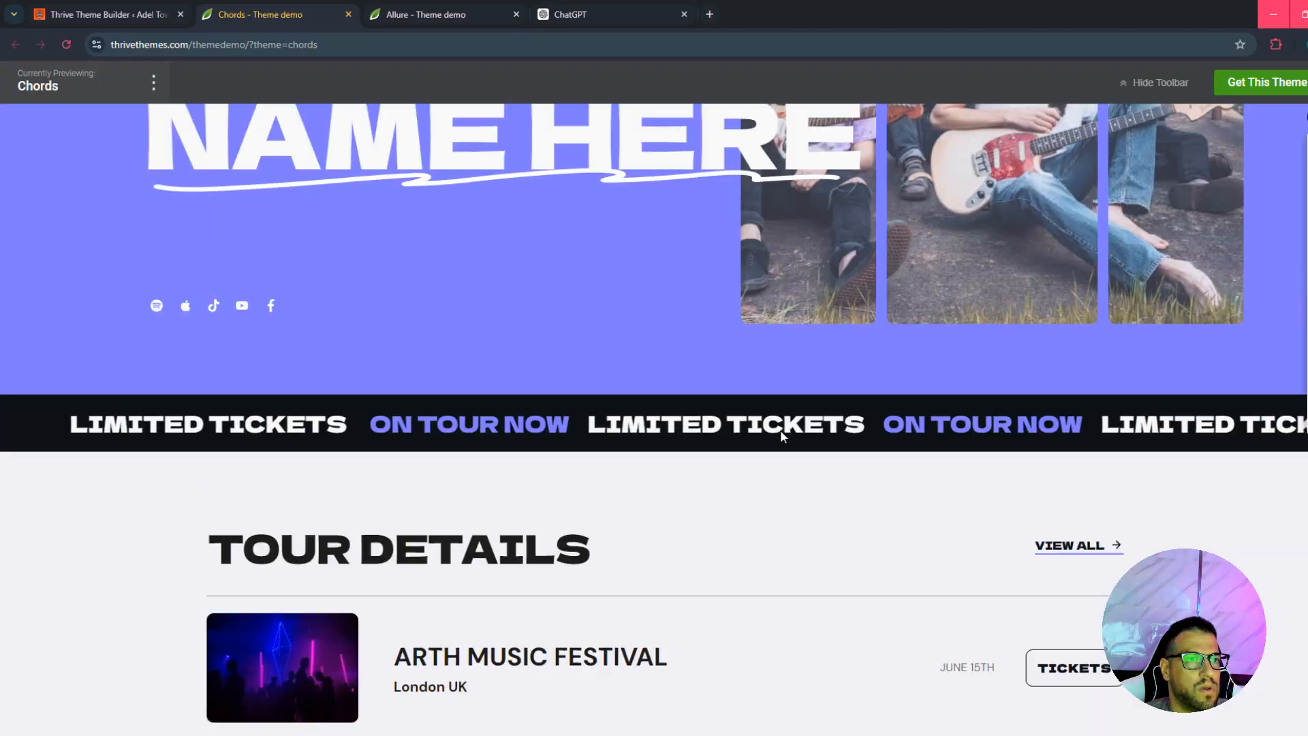
scroll(1072, 480, "down", 4)
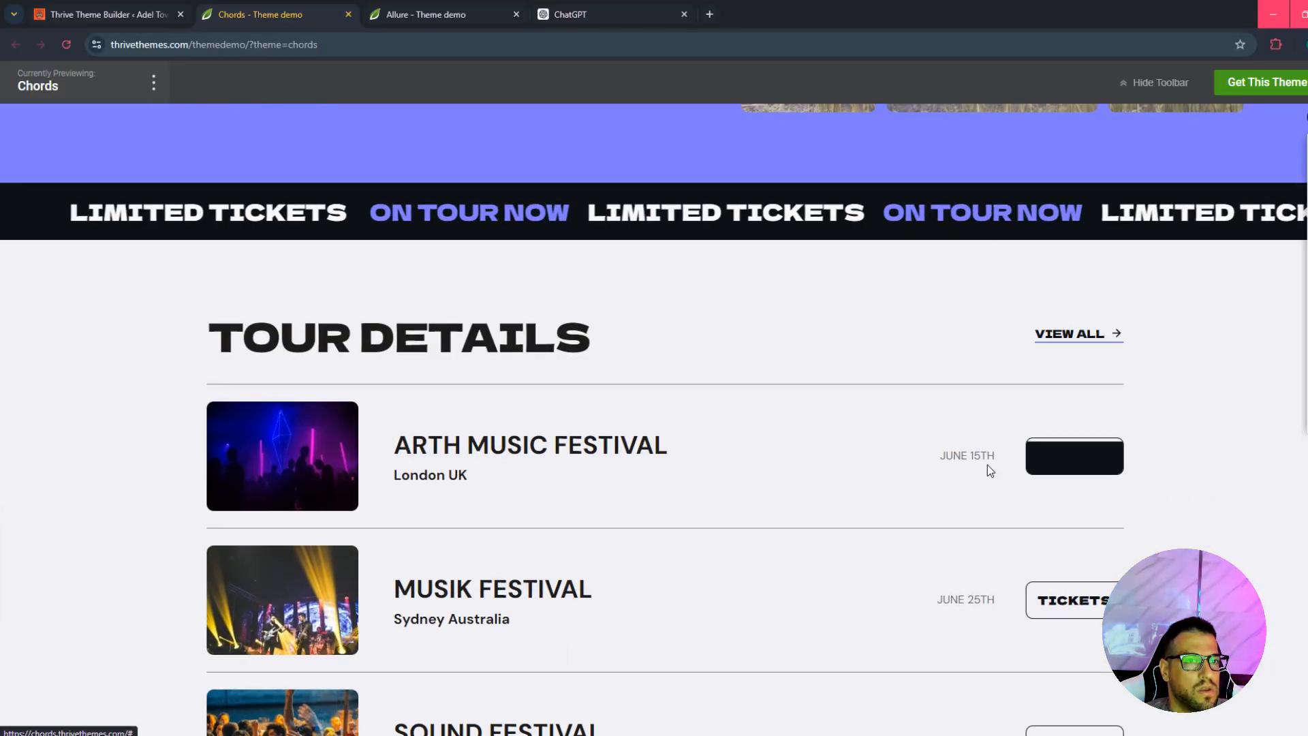
scroll(910, 470, "down", 4)
scroll(905, 472, "up", 12)
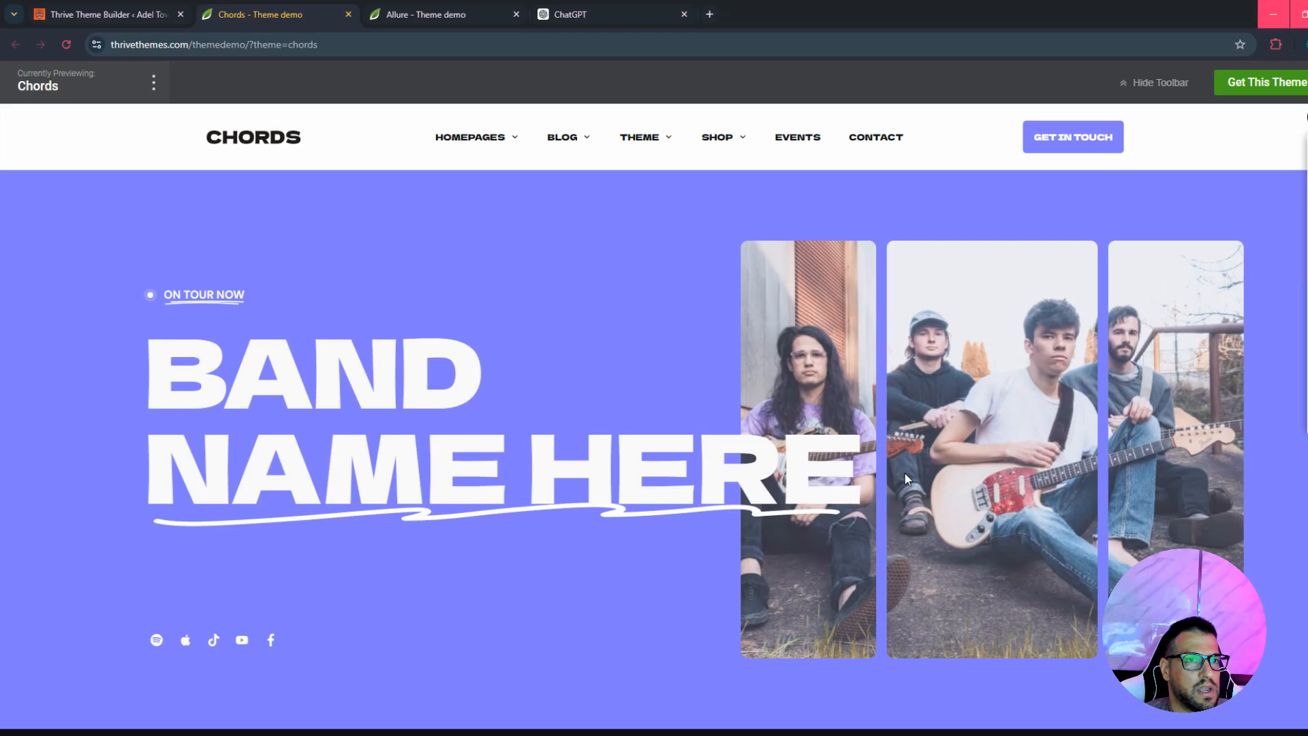
scroll(252, 552, "down", 1)
scroll(208, 171, "up", 1)
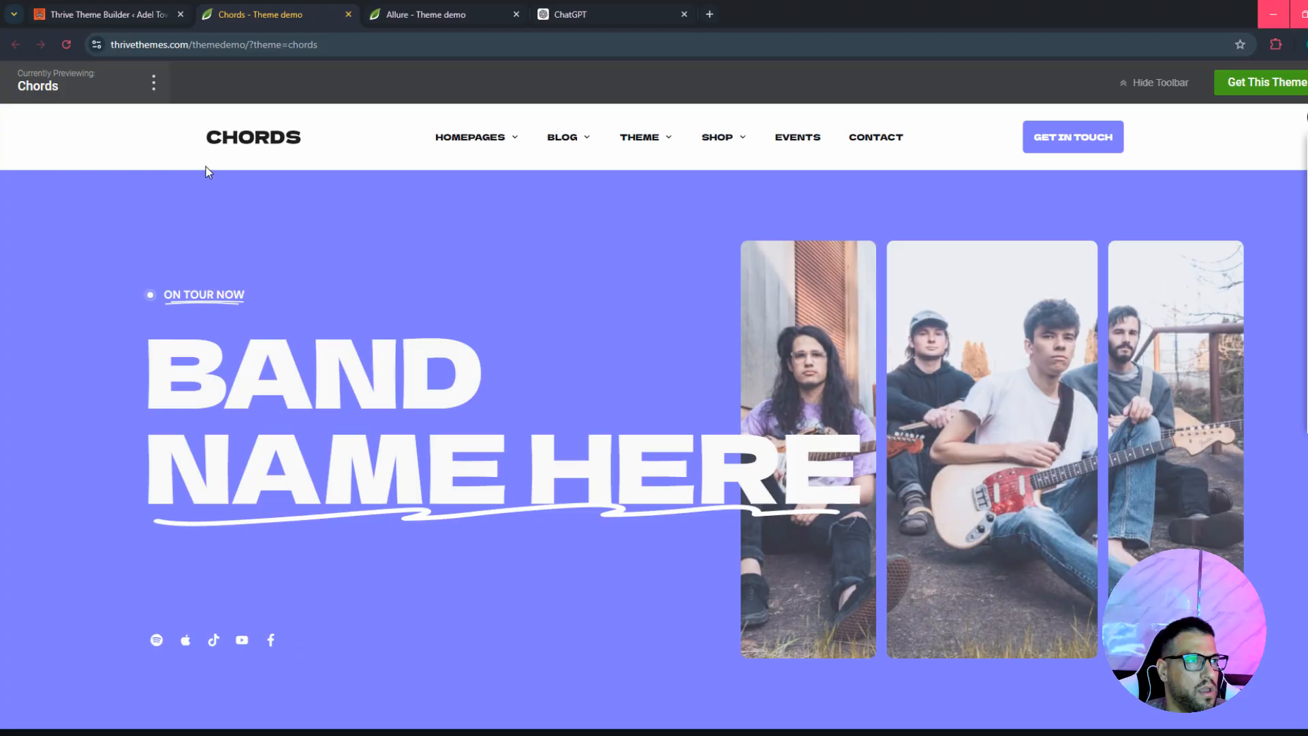
Return to the theme chooser and look over the remaining themes down to the Kwik theme.
left_click(134, 6)
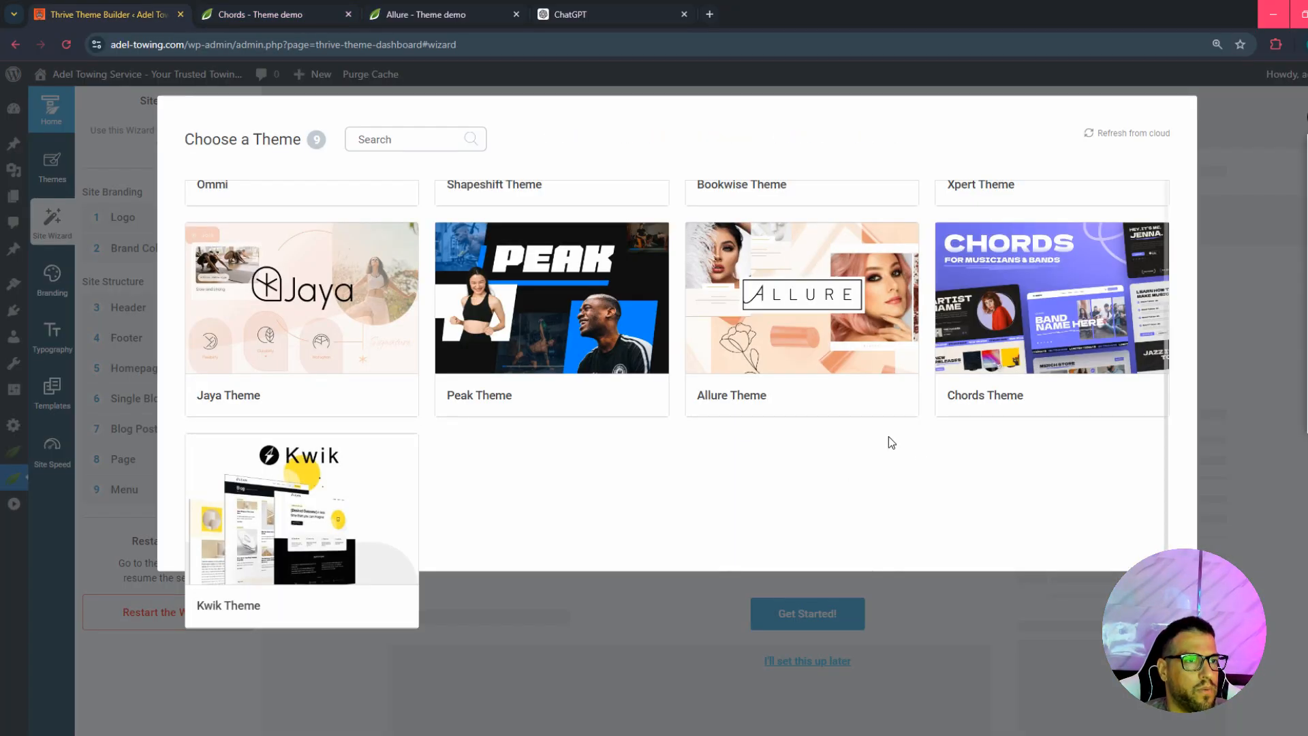
scroll(539, 292, "up", 2)
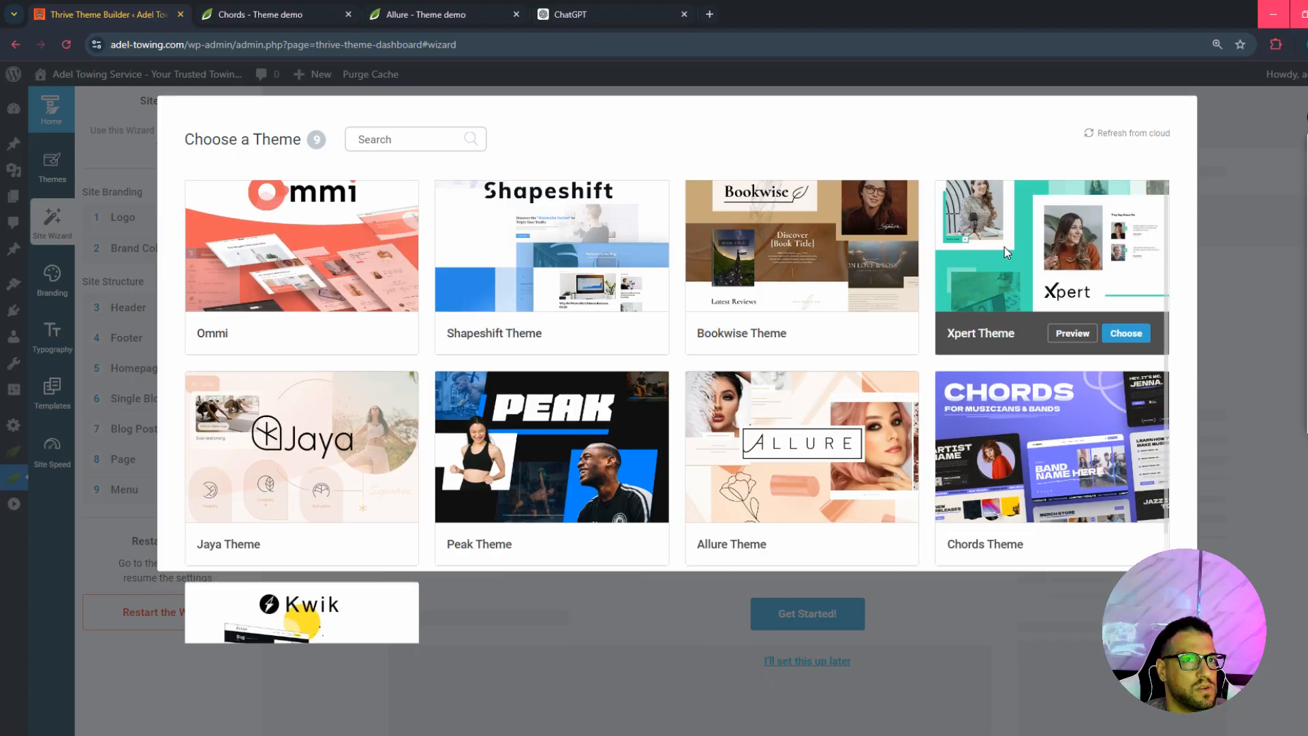
scroll(506, 454, "down", 2)
mouse_move(297, 516)
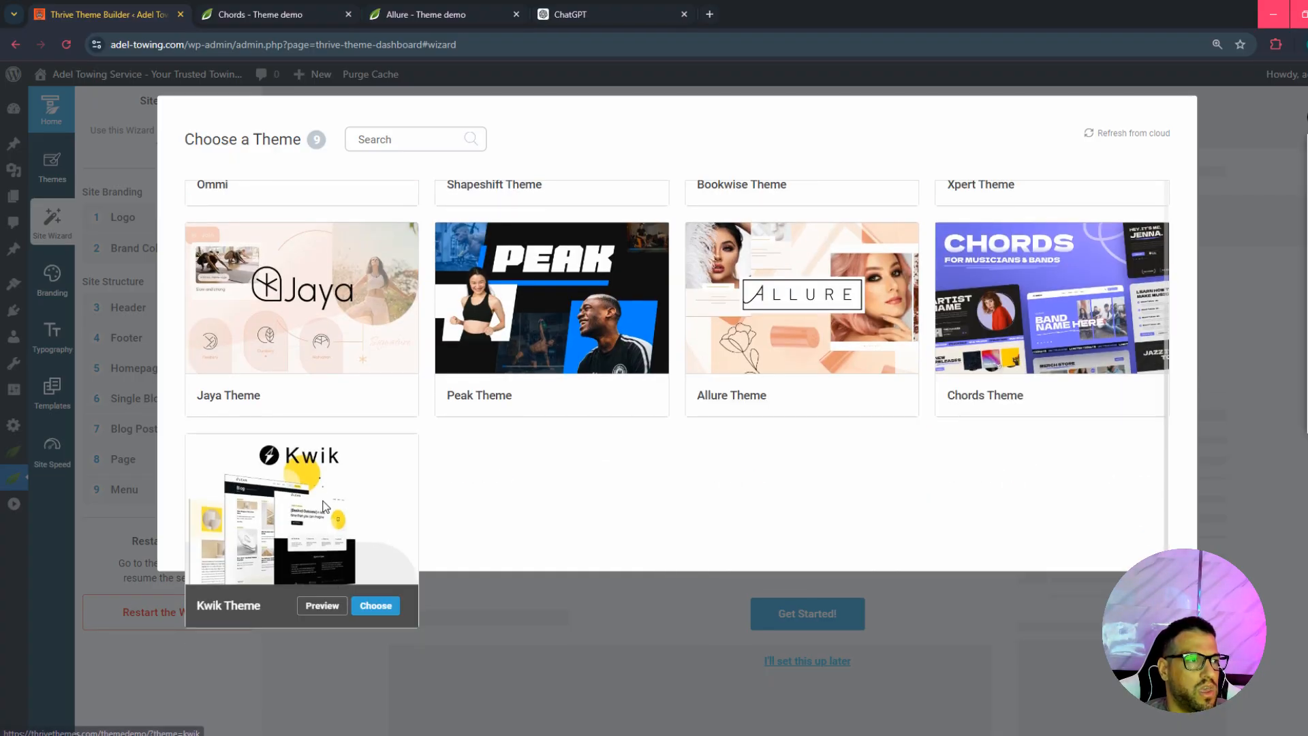
Preview the Jaya theme from the theme chooser and look over its product and class sections.
scroll(327, 437, "up", 2)
mouse_move(252, 288)
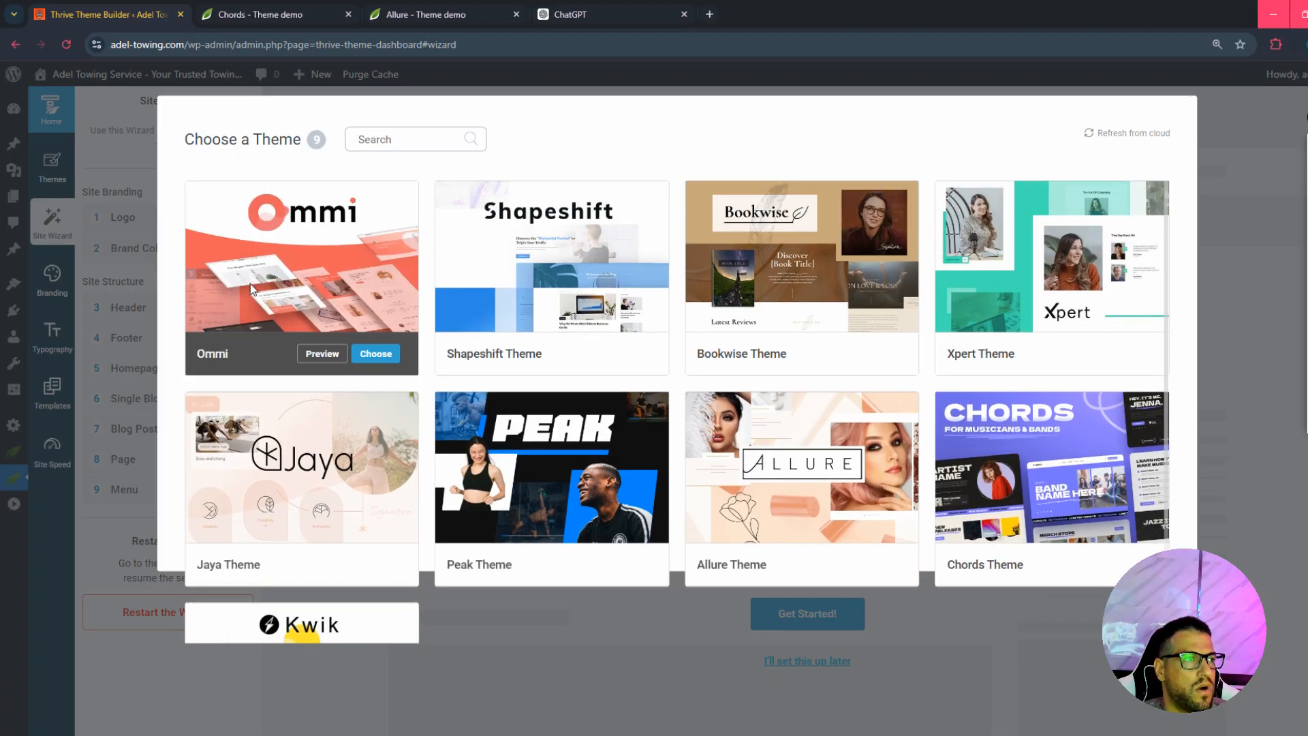
scroll(266, 380, "down", 3)
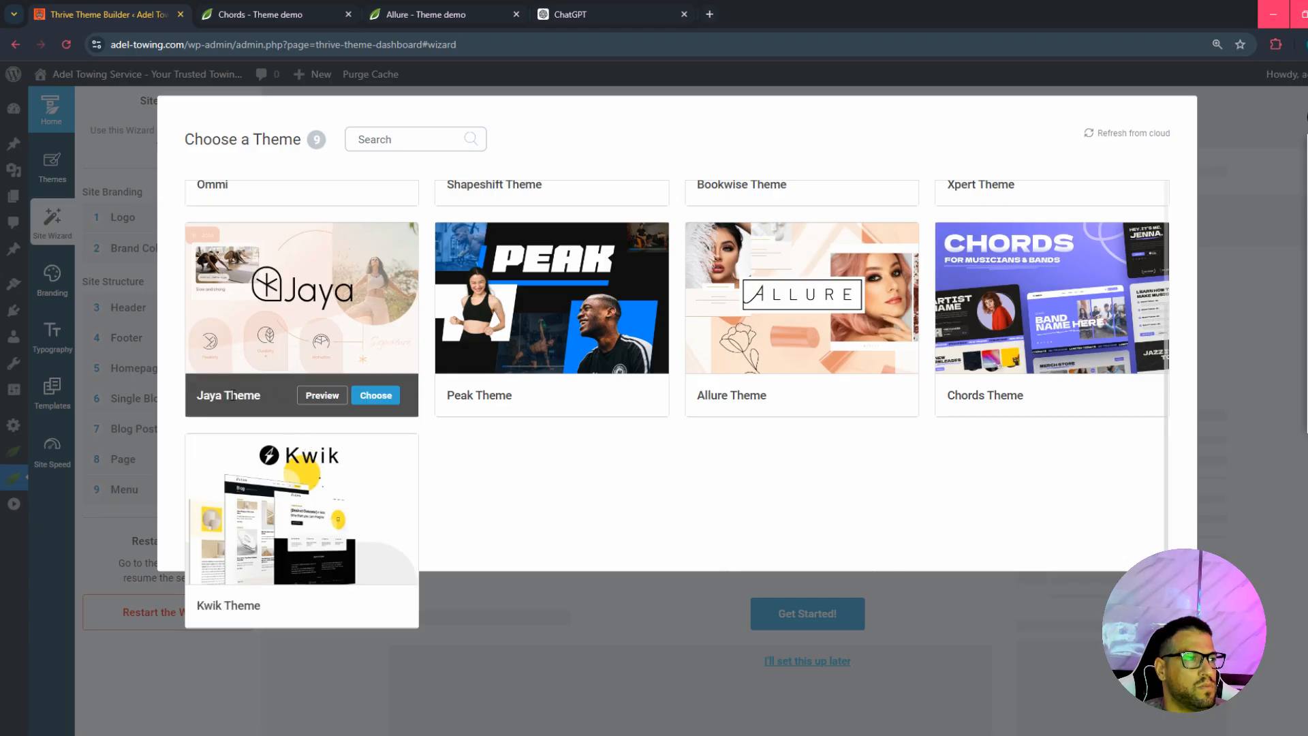
left_click(334, 395)
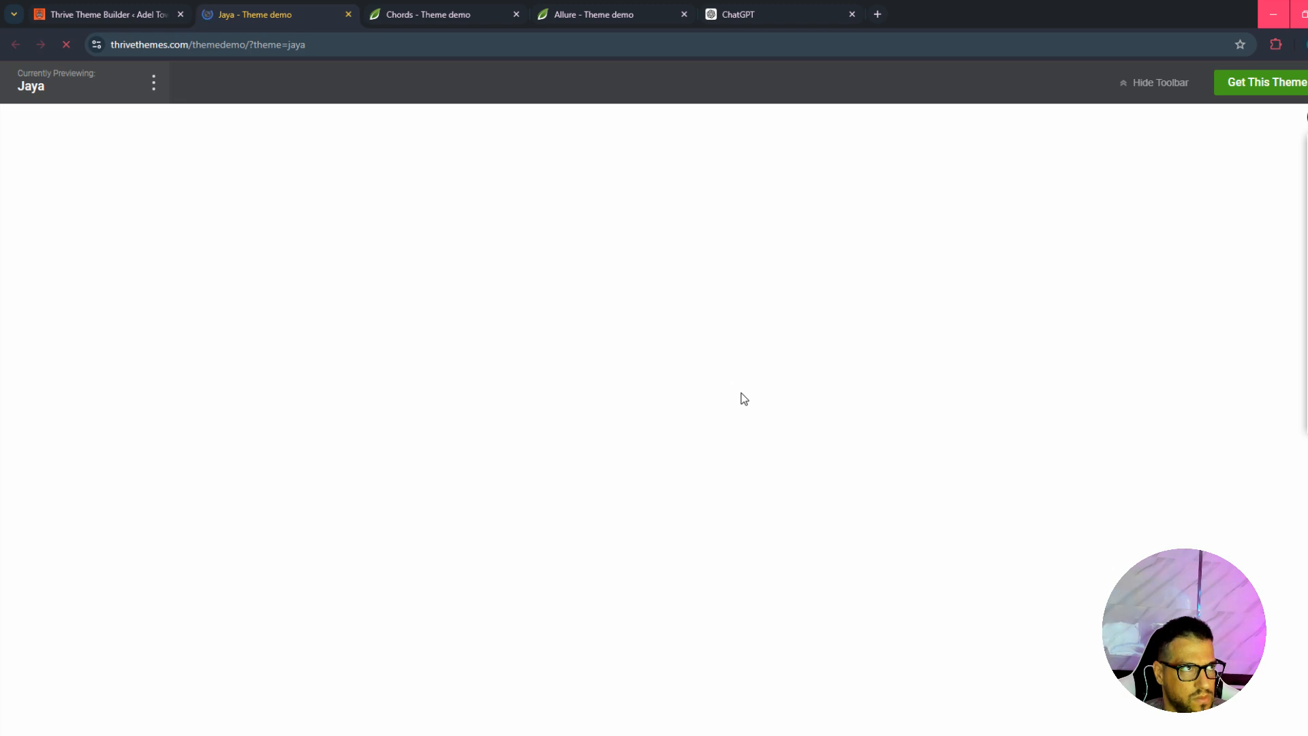
scroll(736, 391, "down", 15)
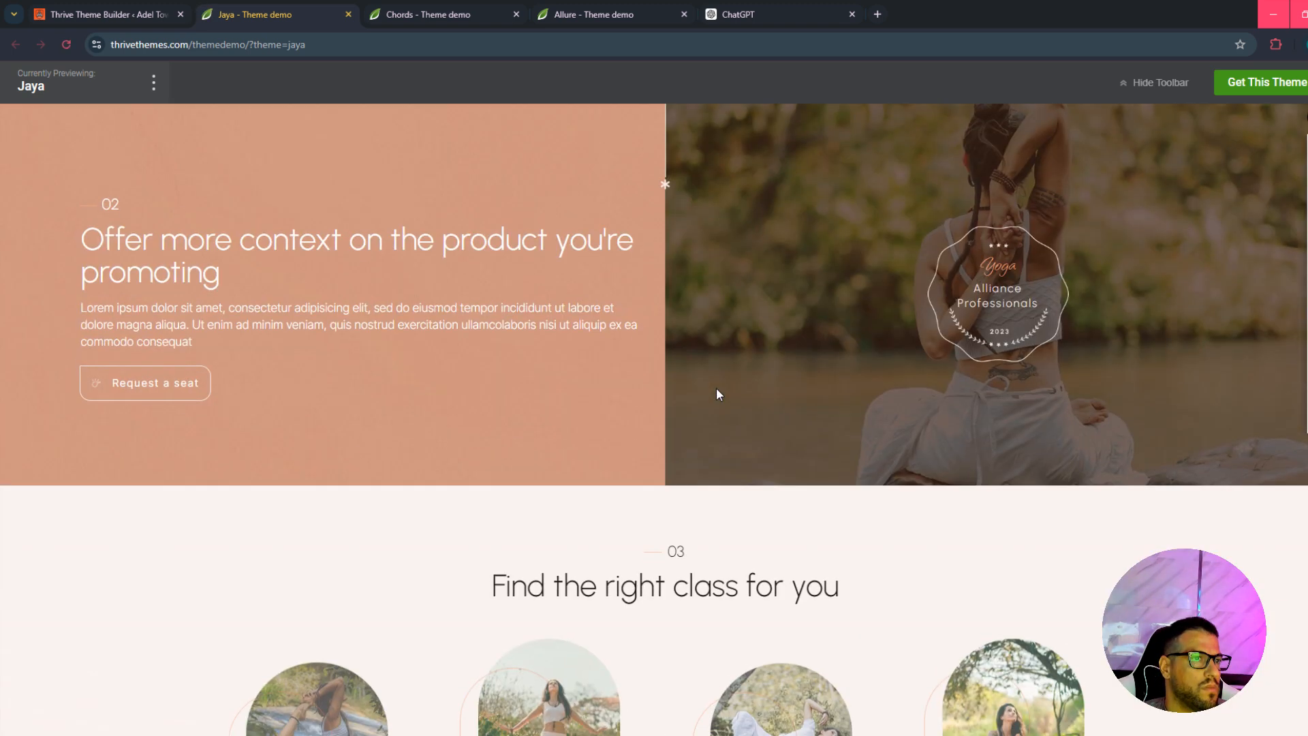
scroll(717, 394, "up", 6)
Preview the Peak theme from the theme chooser and examine its demo homepage from the trainer hero to the footer.
left_click(138, 5)
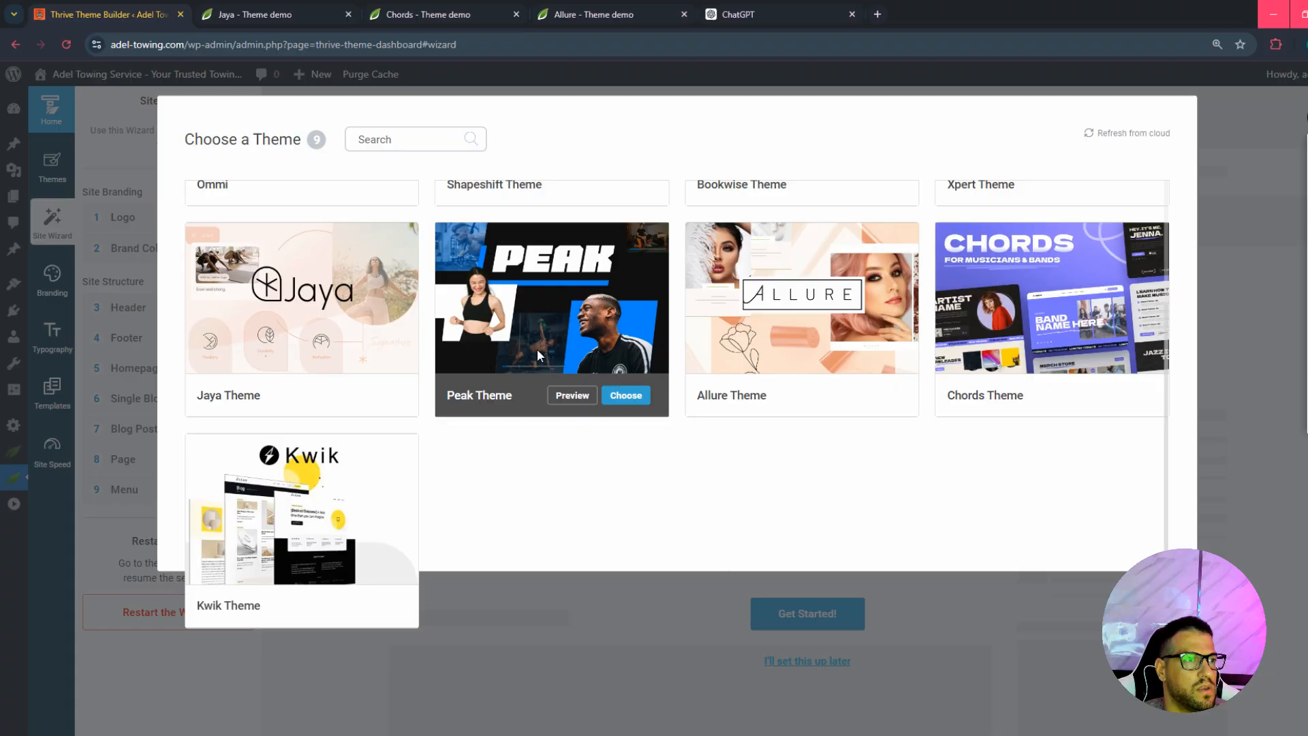
left_click(571, 395)
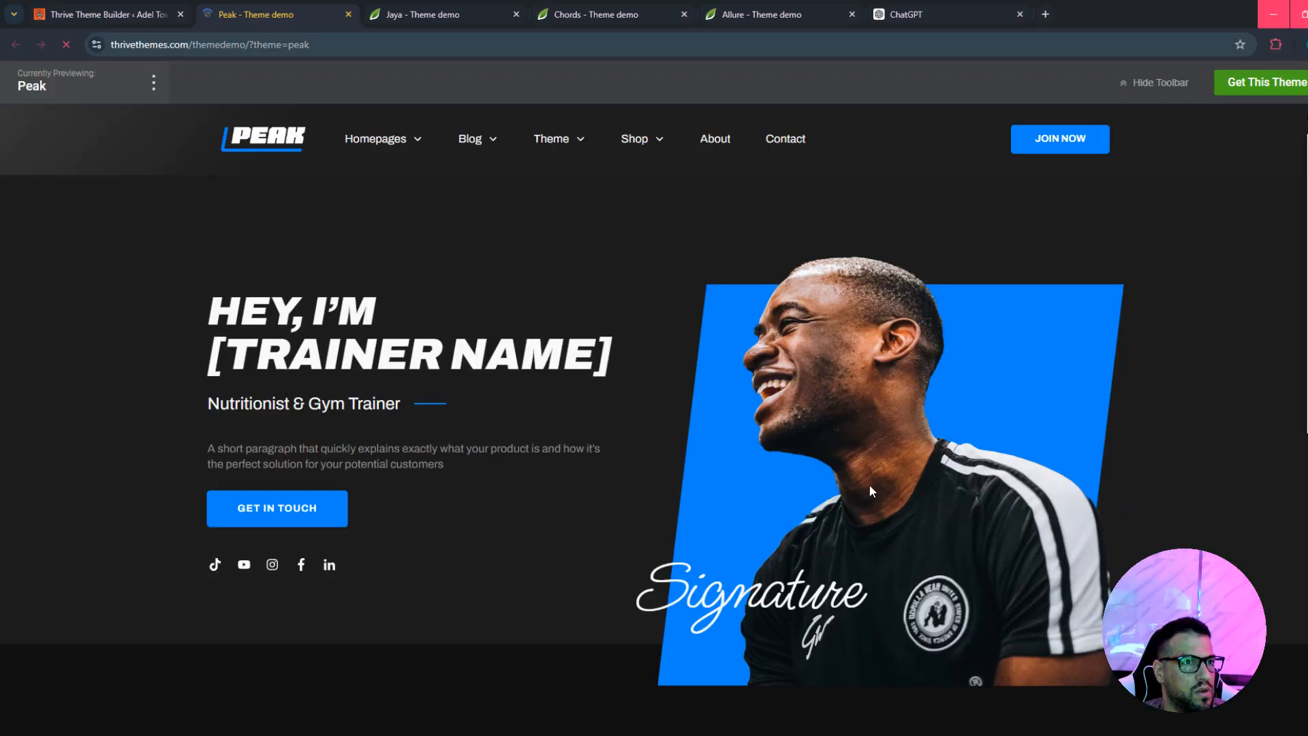
scroll(871, 490, "down", 8)
scroll(800, 440, "down", 15)
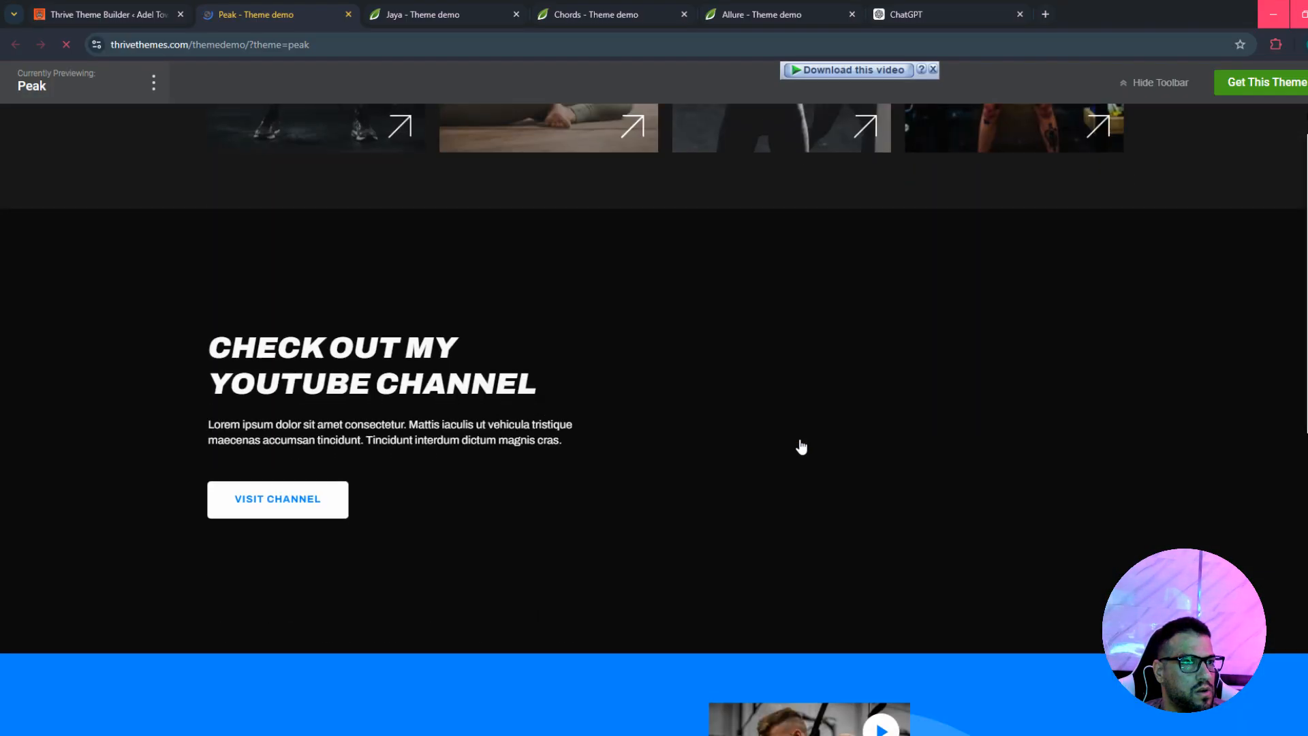
scroll(800, 441, "up", 20)
scroll(801, 447, "up", 2)
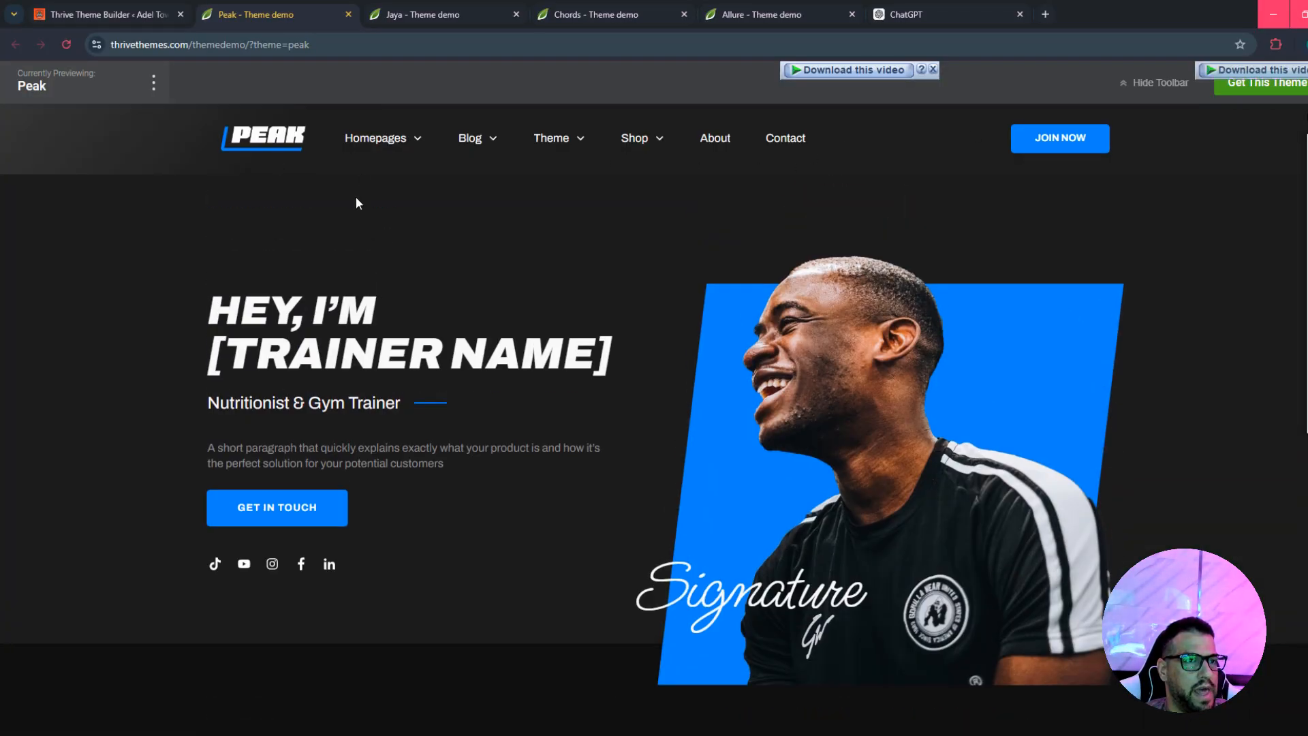
scroll(885, 440, "down", 15)
scroll(879, 429, "down", 20)
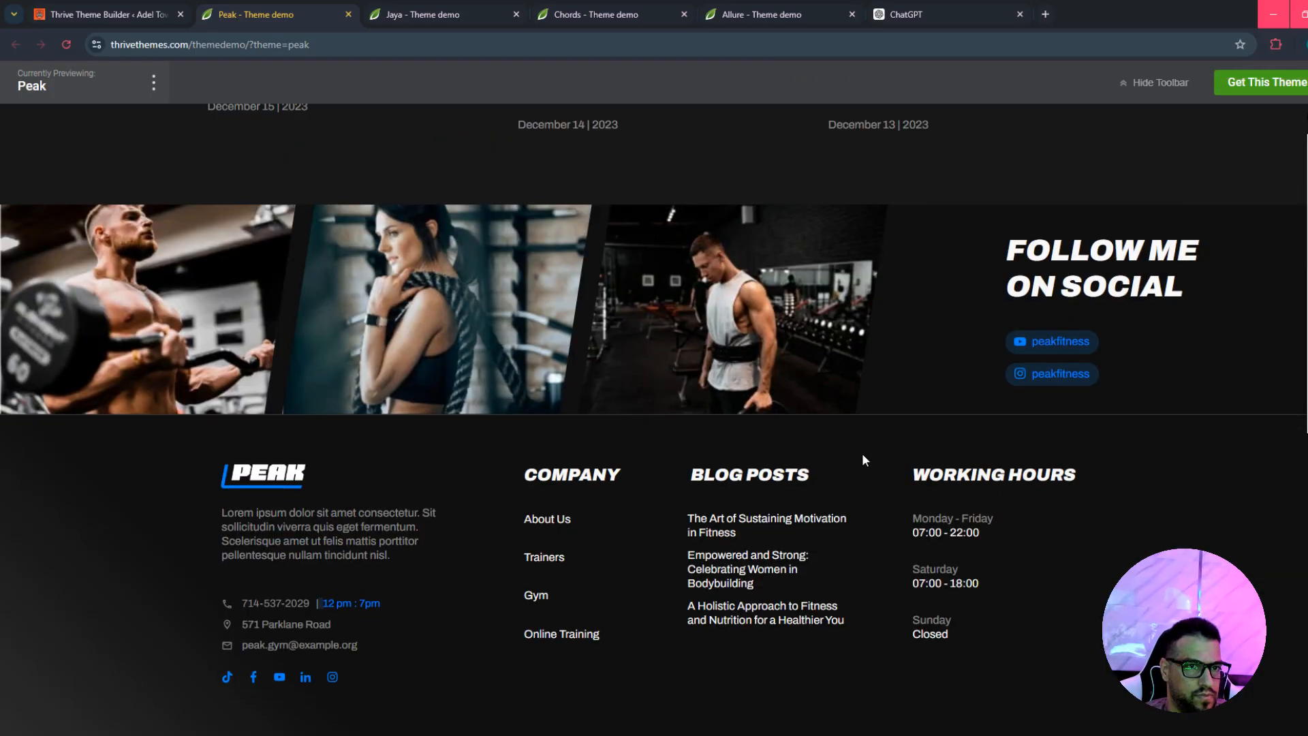
scroll(886, 464, "up", 15)
scroll(929, 479, "up", 15)
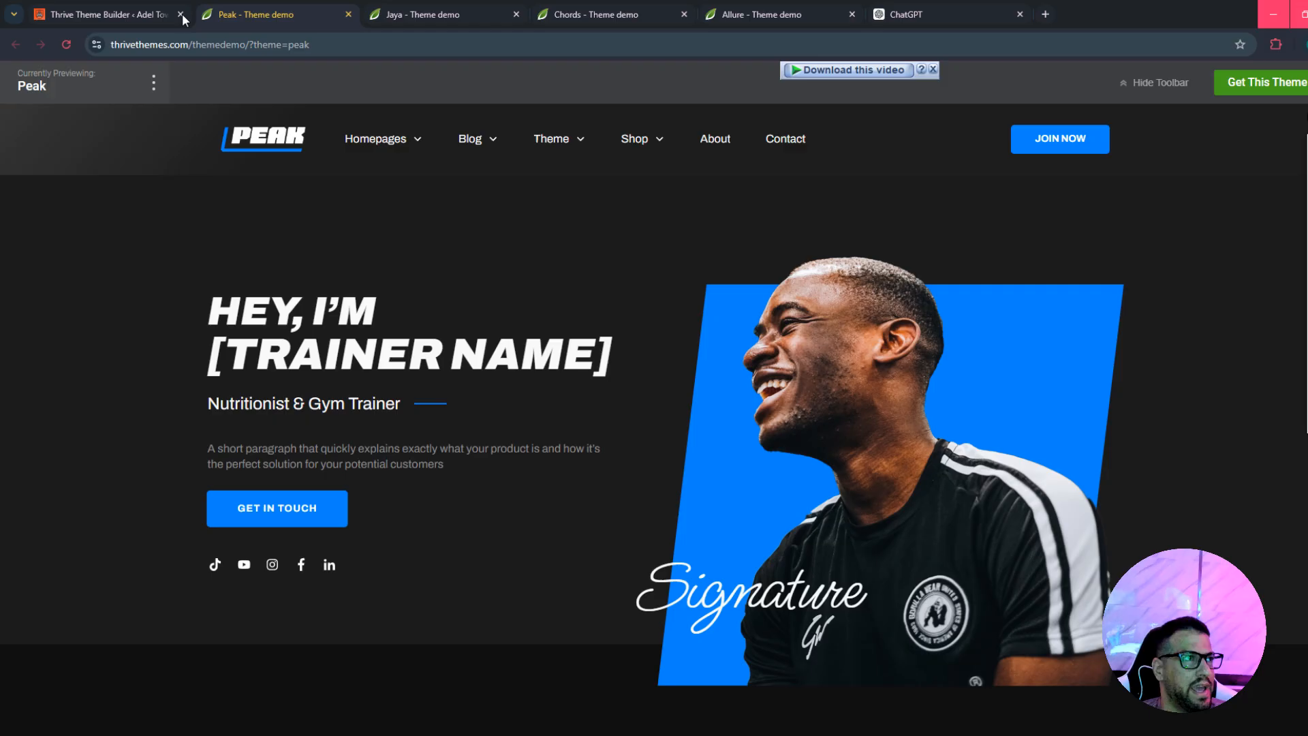
Return to the theme chooser and choose the Peak theme for the site.
left_click(81, 17)
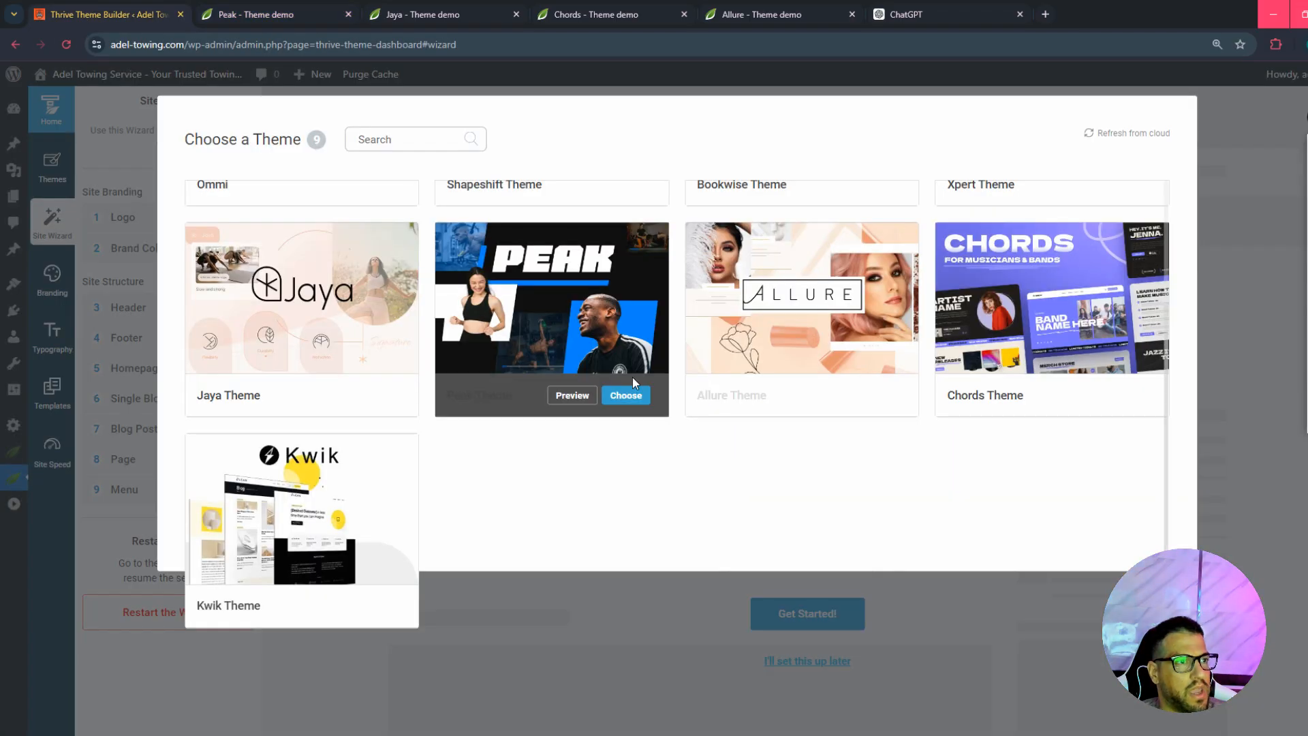
left_click(623, 396)
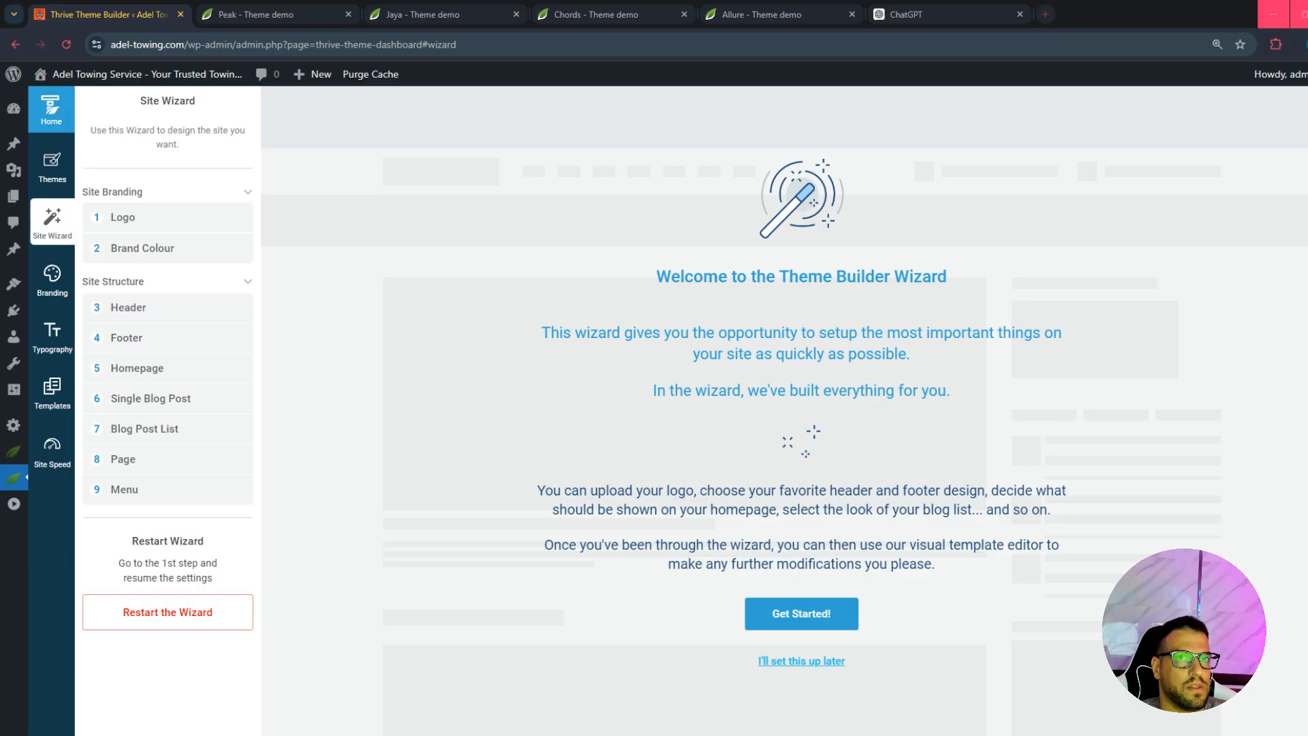
left_click(1306, 103)
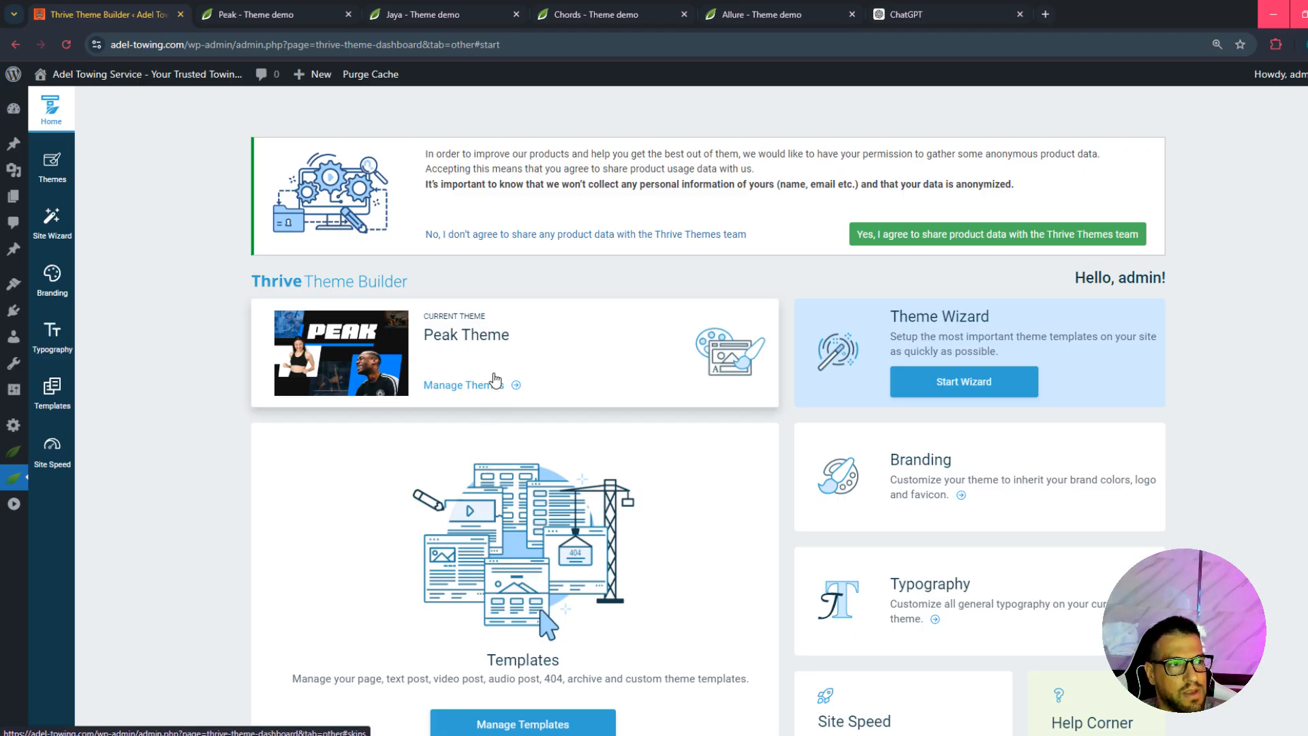
Reopen the Thrive Theme Builder dashboard and look through its theme management and Site Wizard pages.
left_click(14, 503)
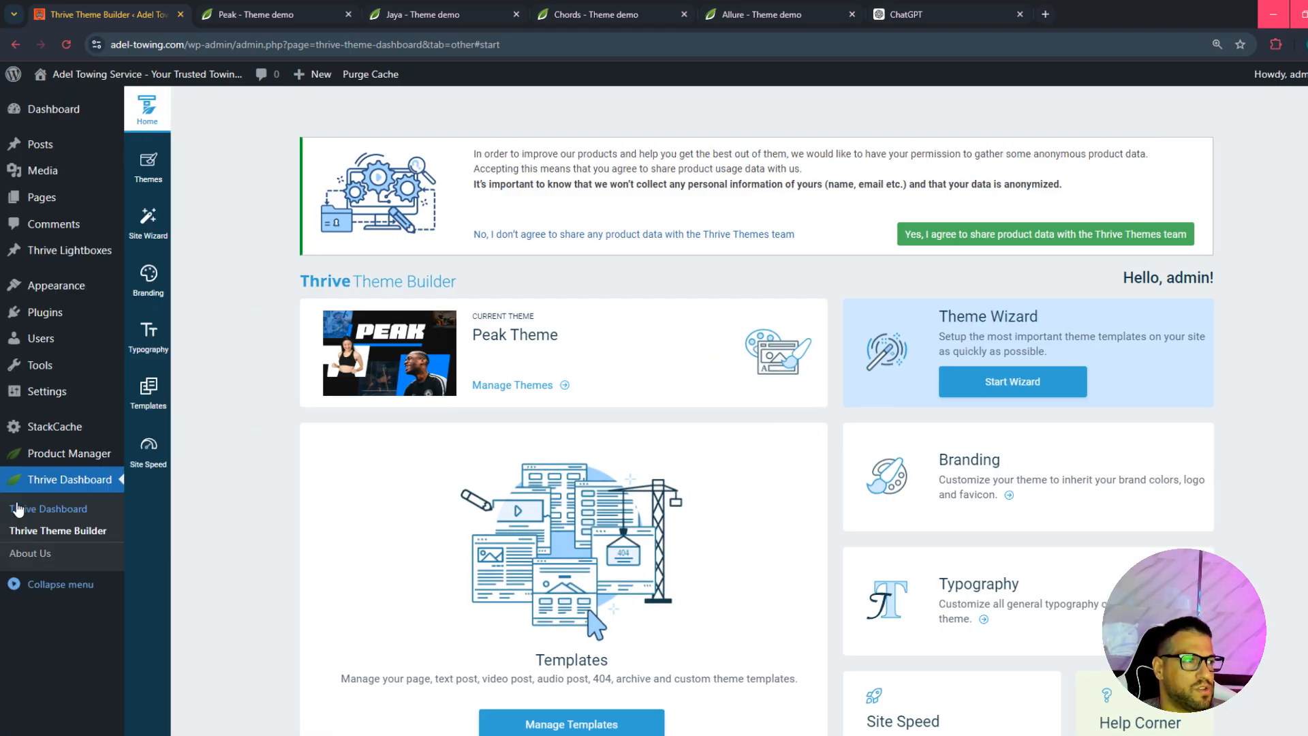
left_click(39, 532)
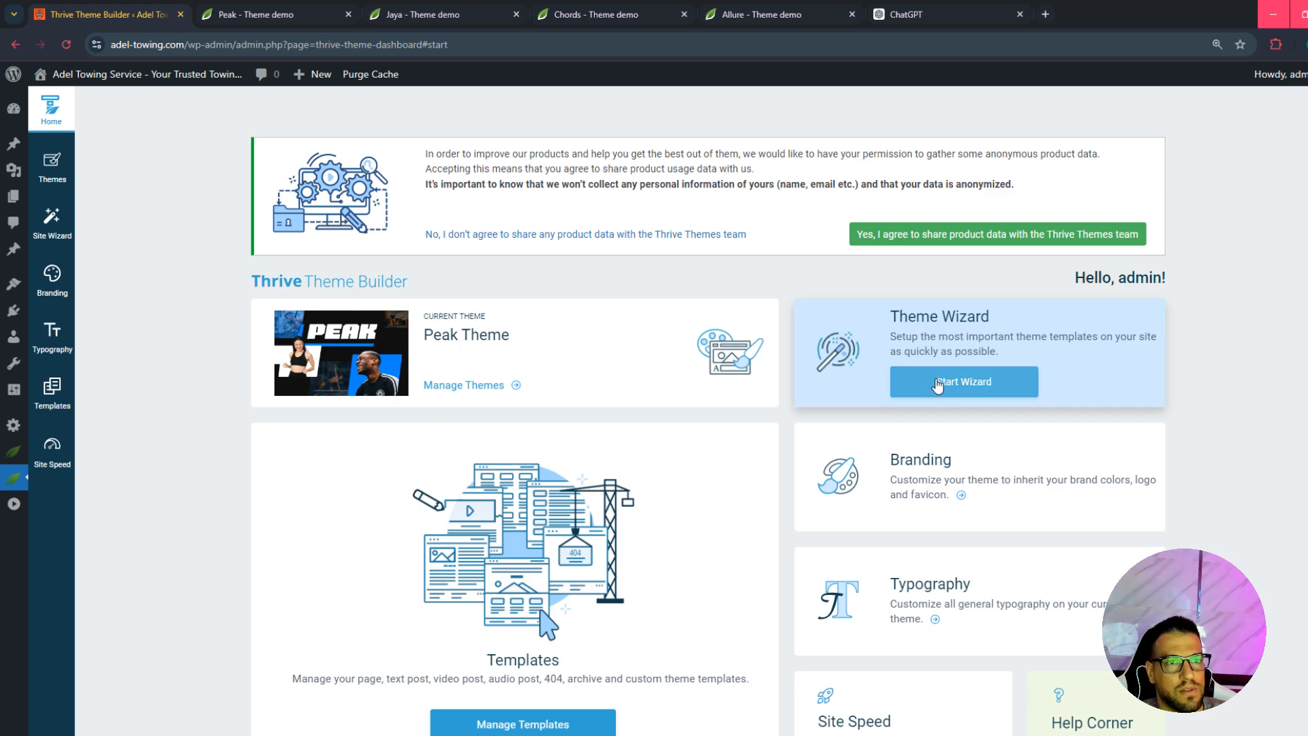
left_click(541, 349)
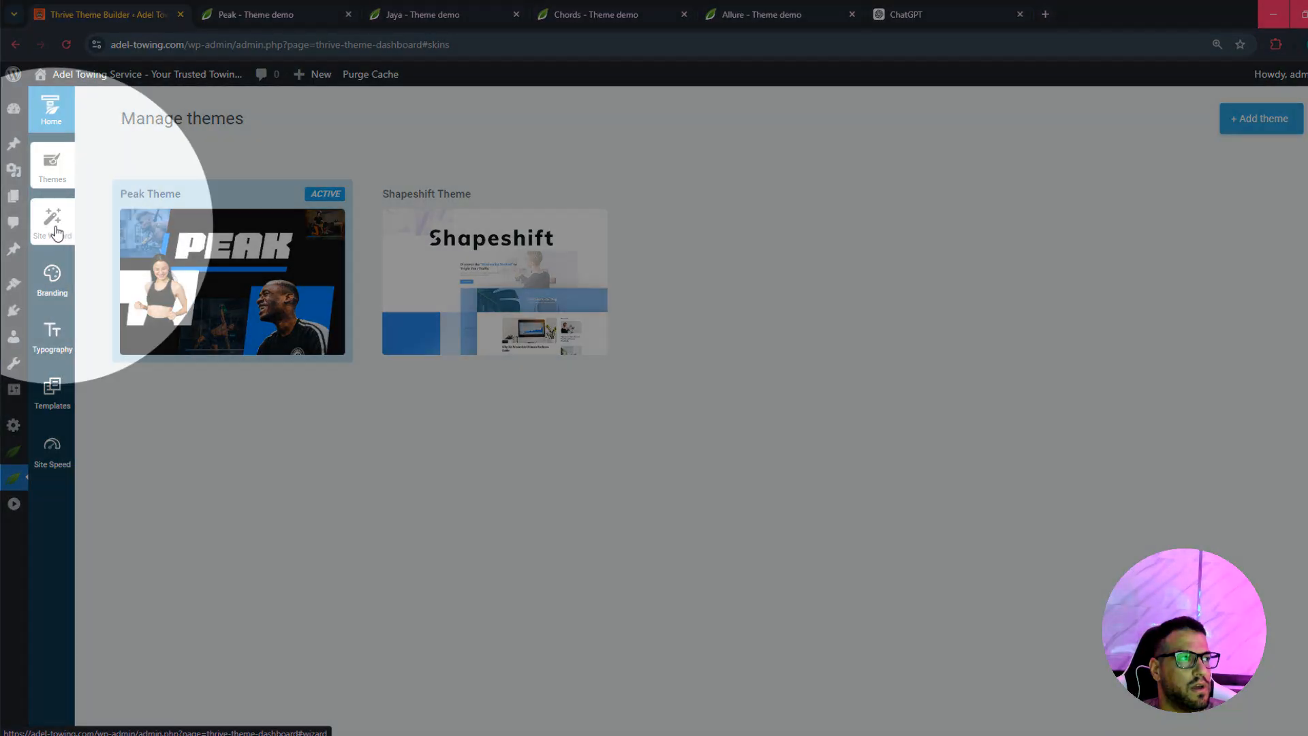
left_click(68, 227)
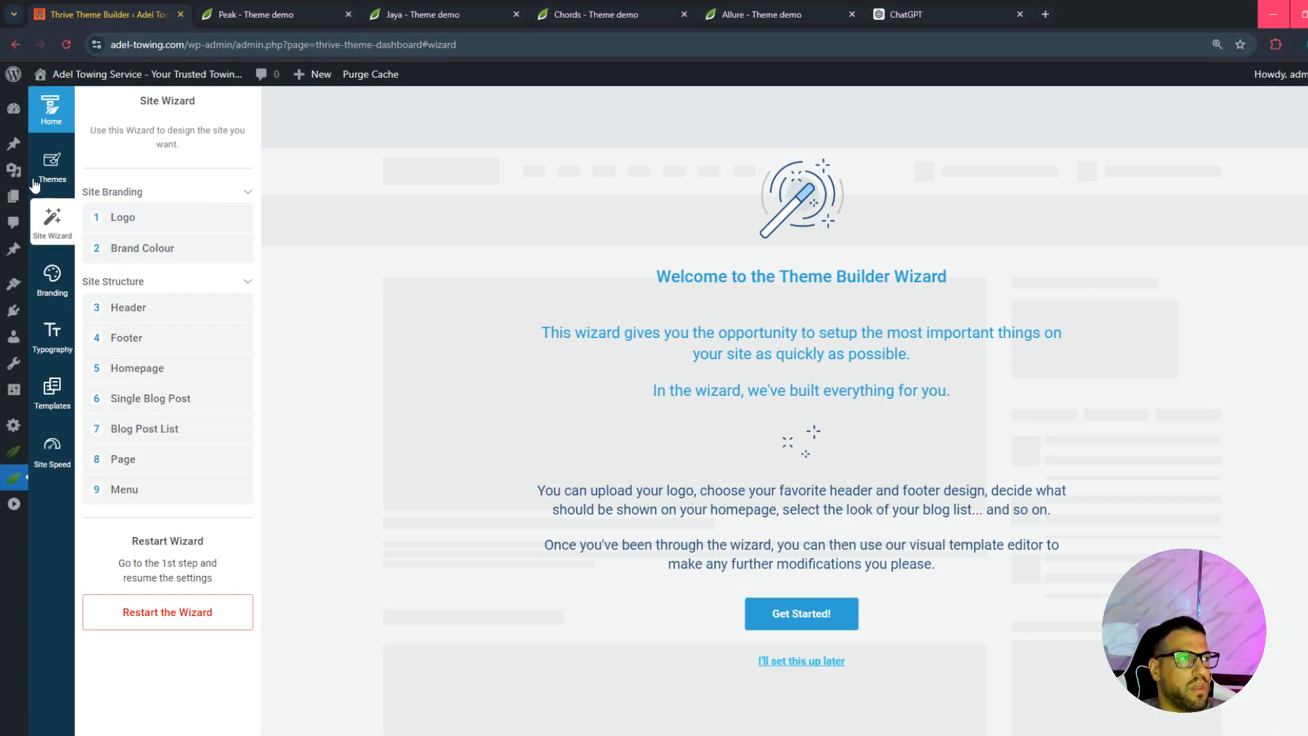
left_click(48, 176)
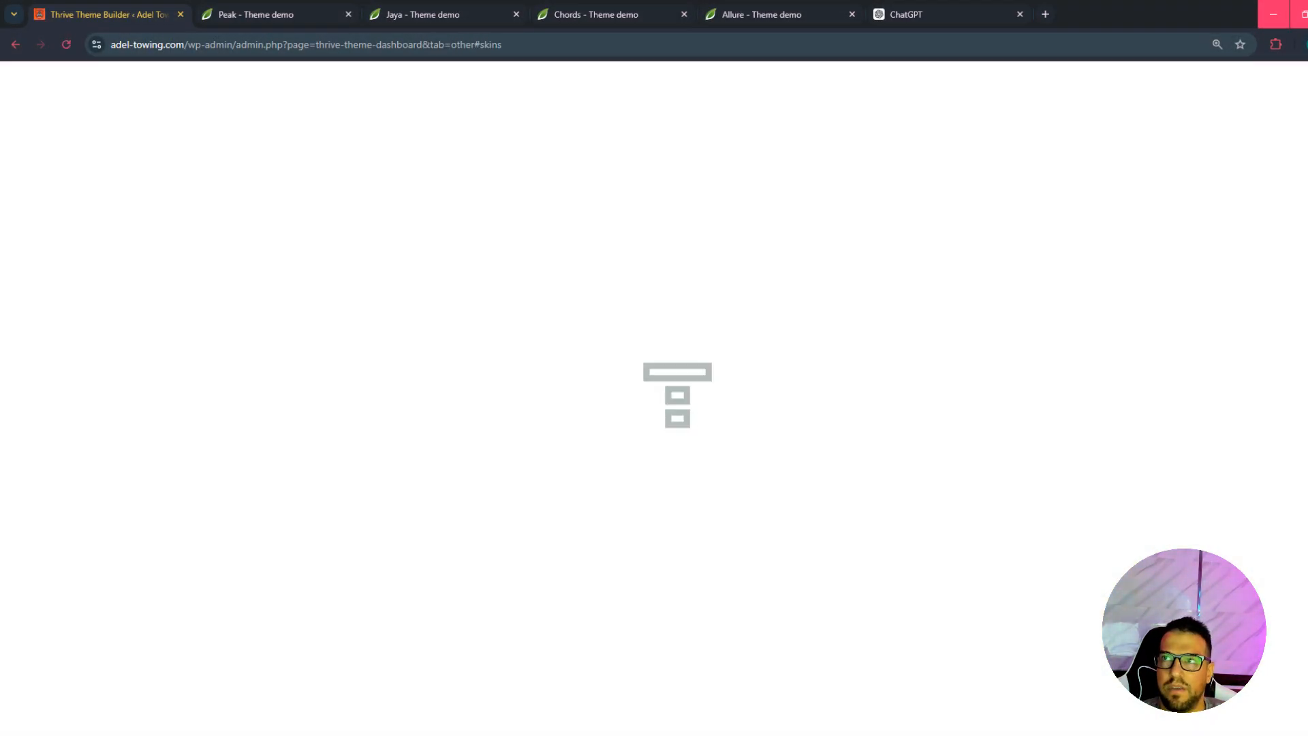